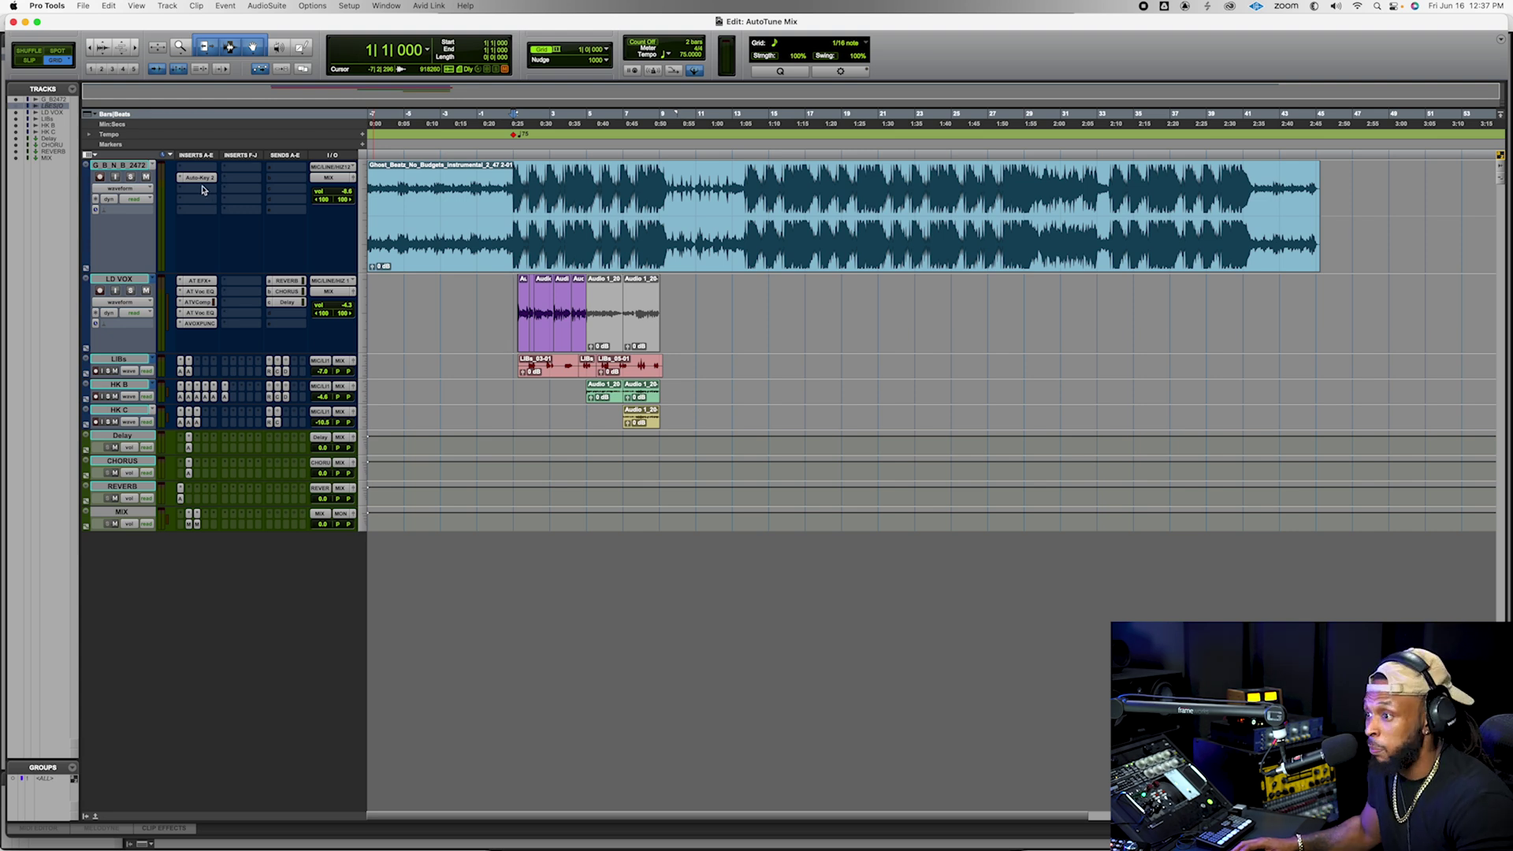
Bypass Auto-Key 2 on the instrumental track and every insert on the LD VOX and LIBs tracks
click(199, 181)
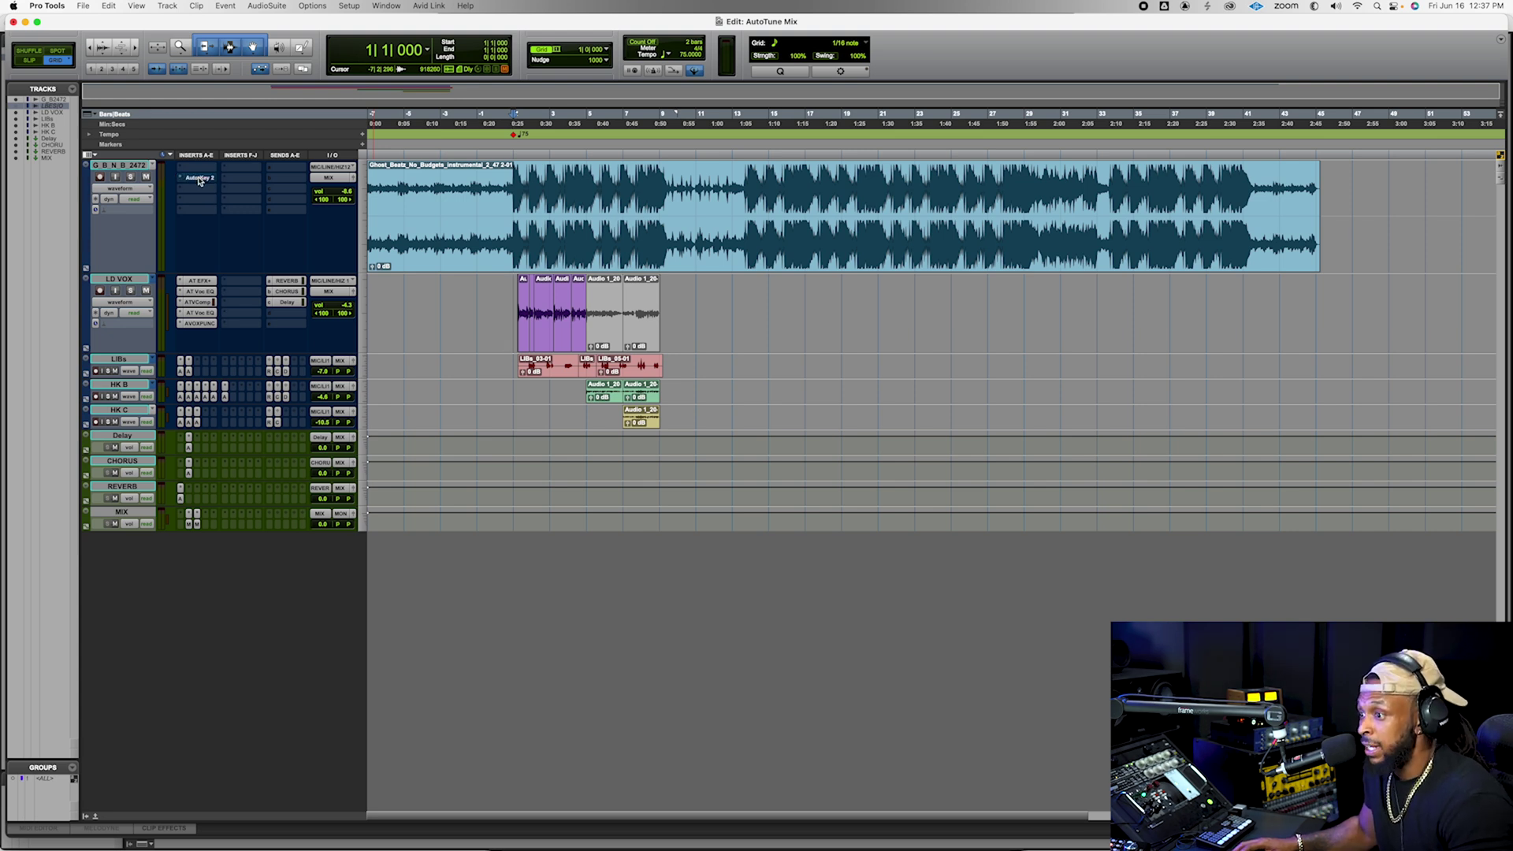
click(204, 287)
super+click(206, 282)
super+click(207, 292)
super+click(207, 303)
super+click(206, 314)
super+click(207, 326)
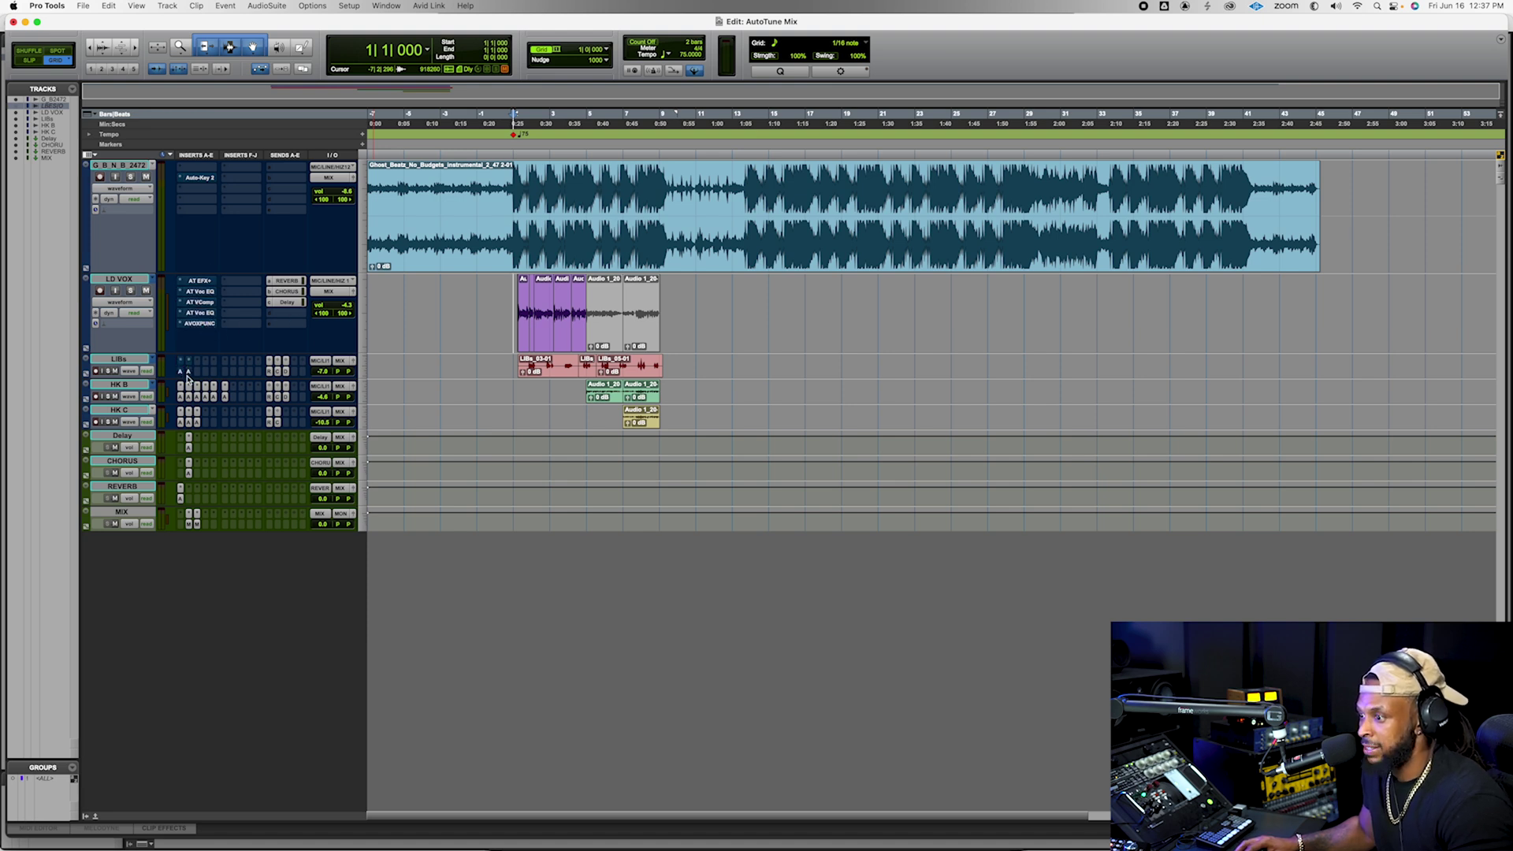
Bypass inserts A to E on the HK B track and all three inserts on the HK C track
super+click(198, 397)
super+click(205, 398)
super+click(212, 398)
super+click(182, 423)
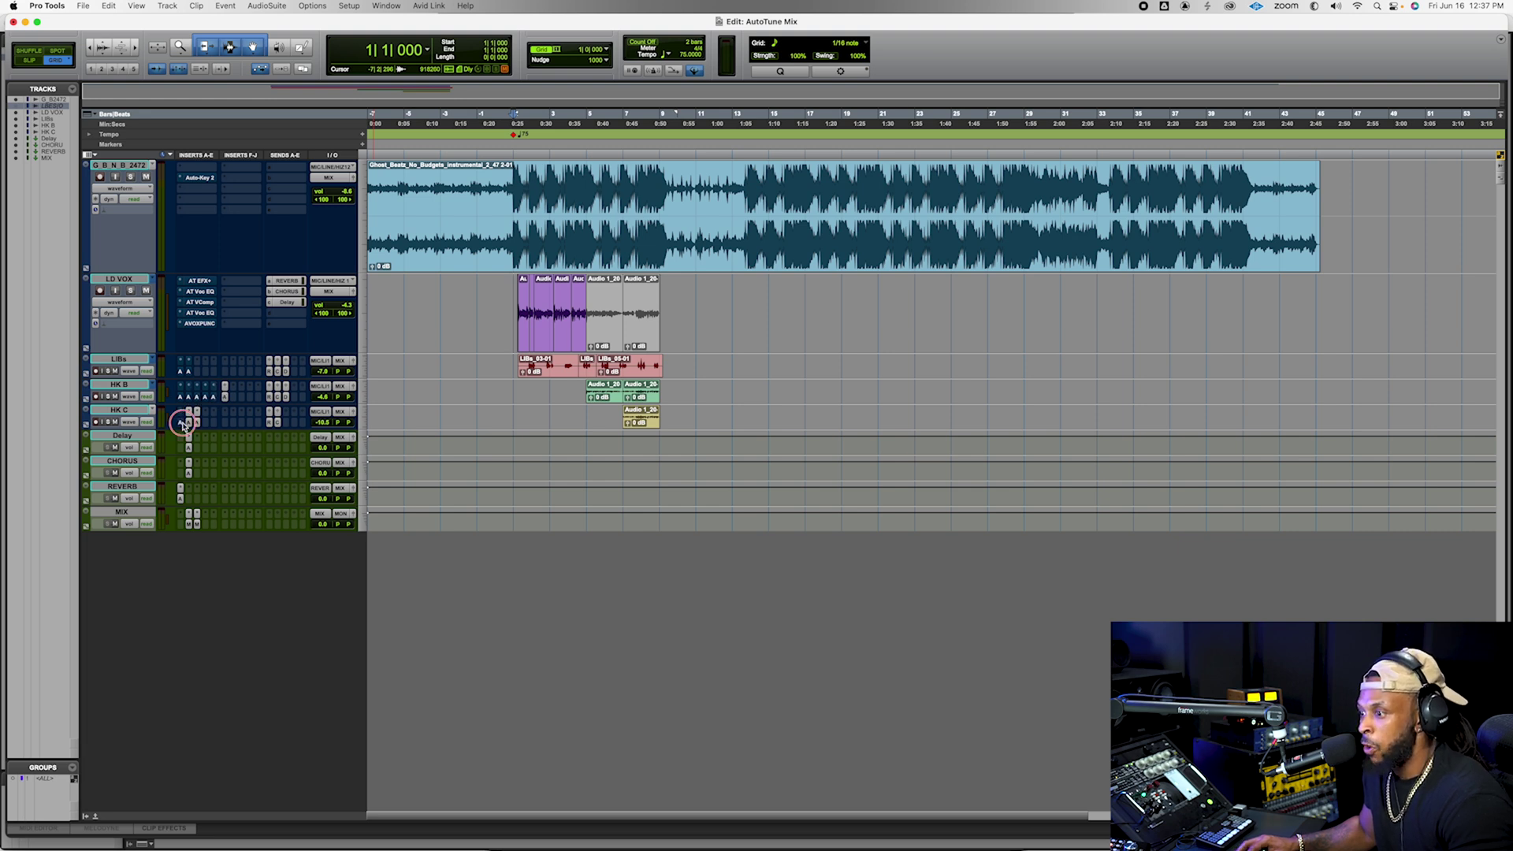
super+click(197, 423)
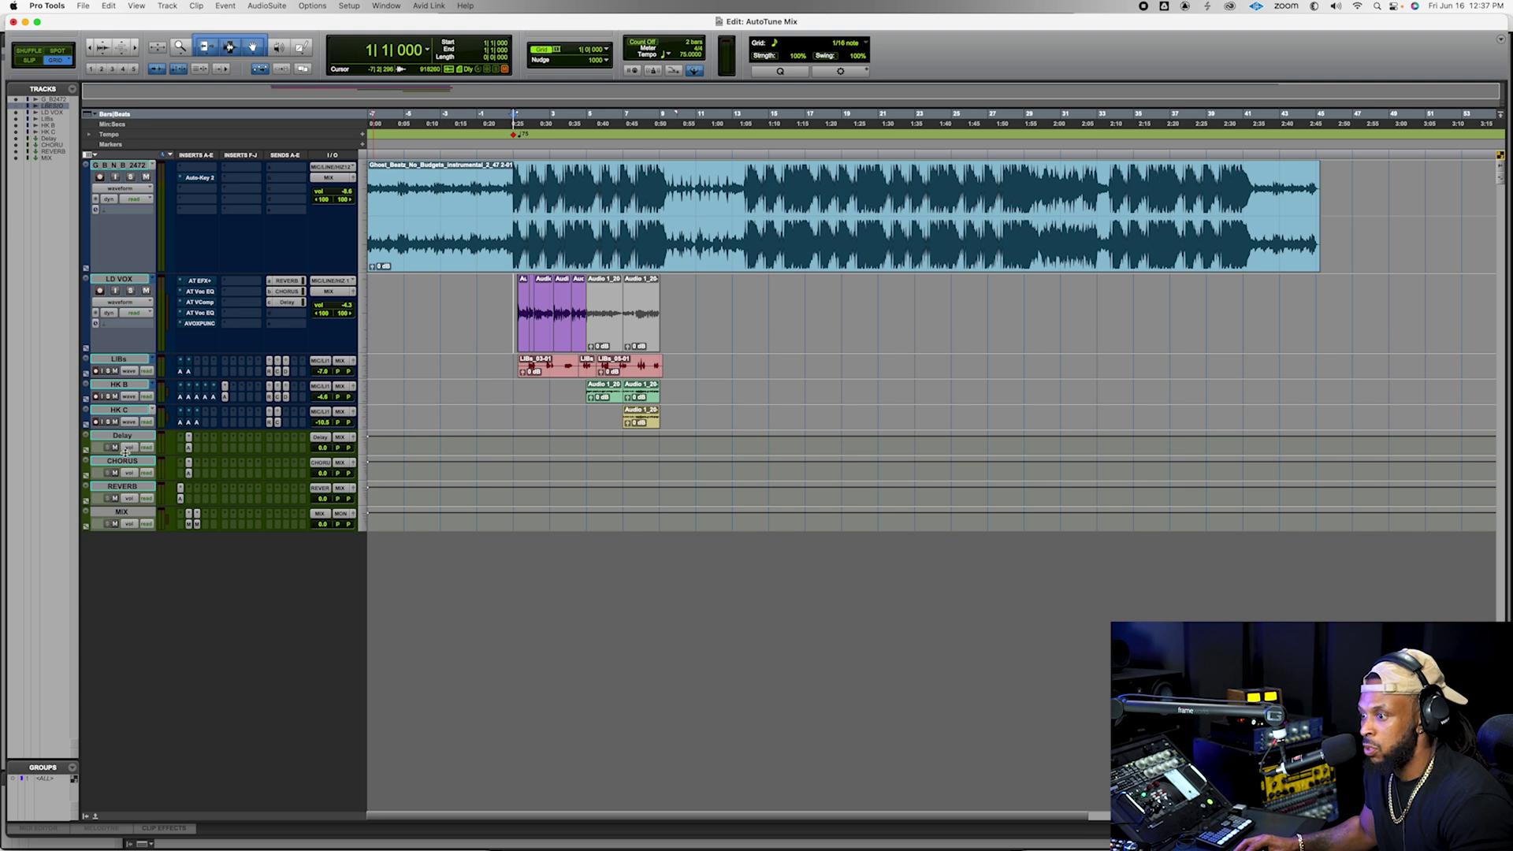
Mute the Delay, CHORUS and REVERB returns, bypass both MIX inserts, and play the session dry
click(115, 498)
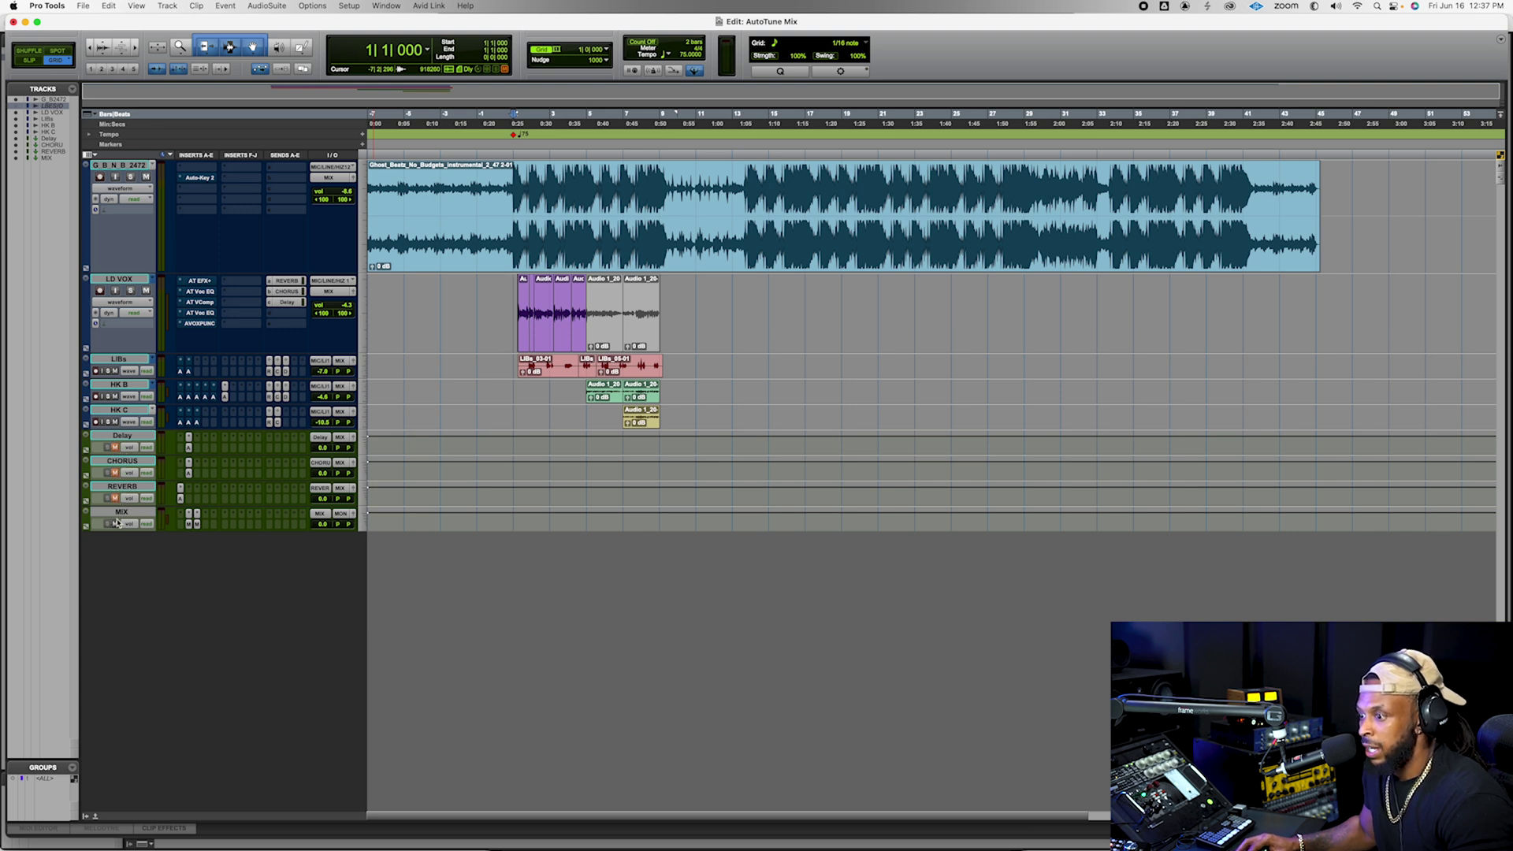
super+click(197, 526)
super+click(190, 525)
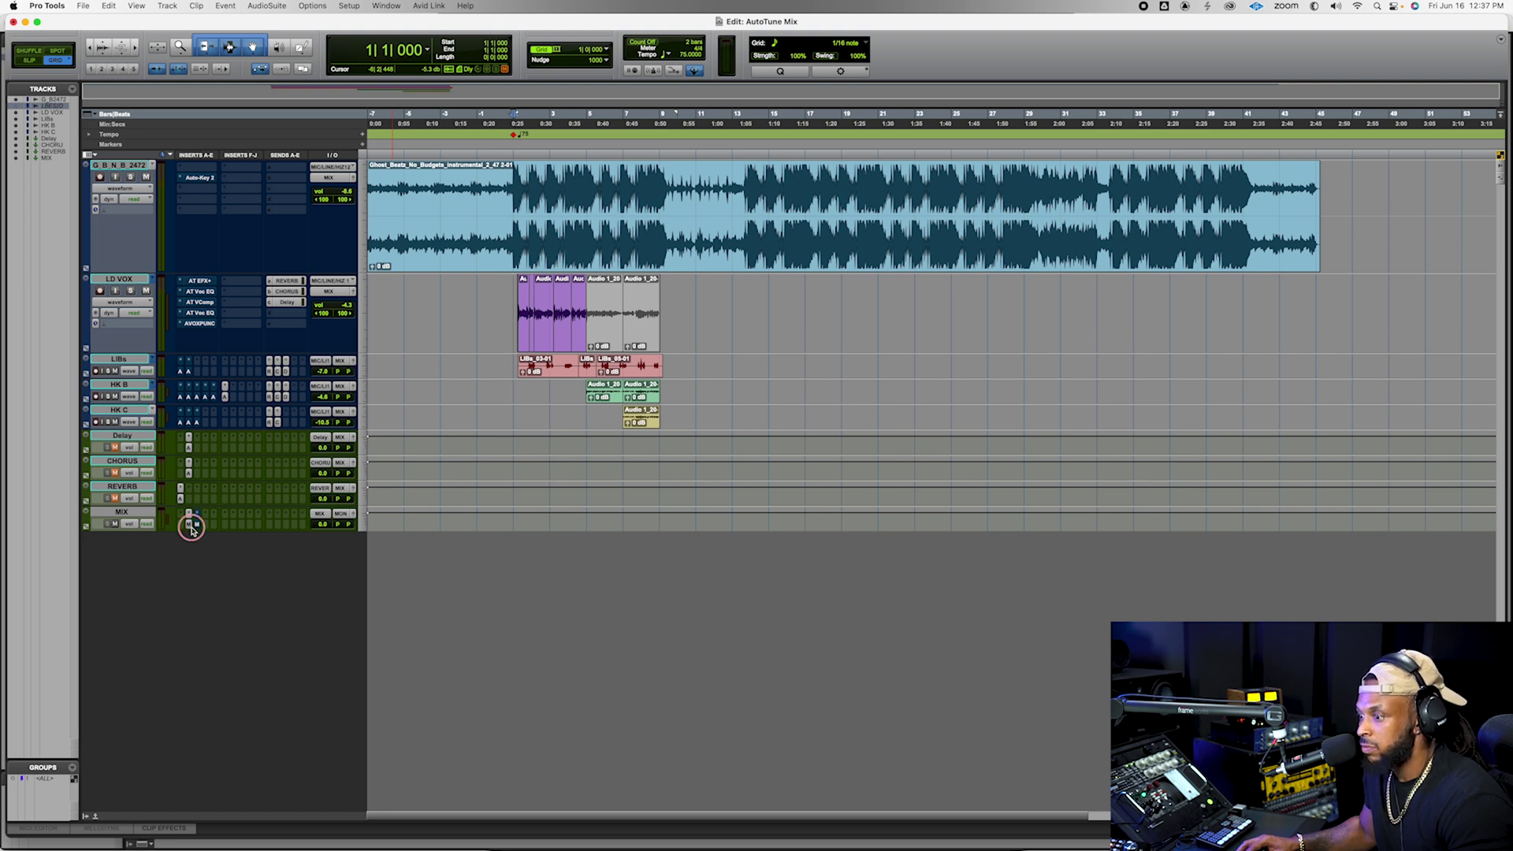
key(space)
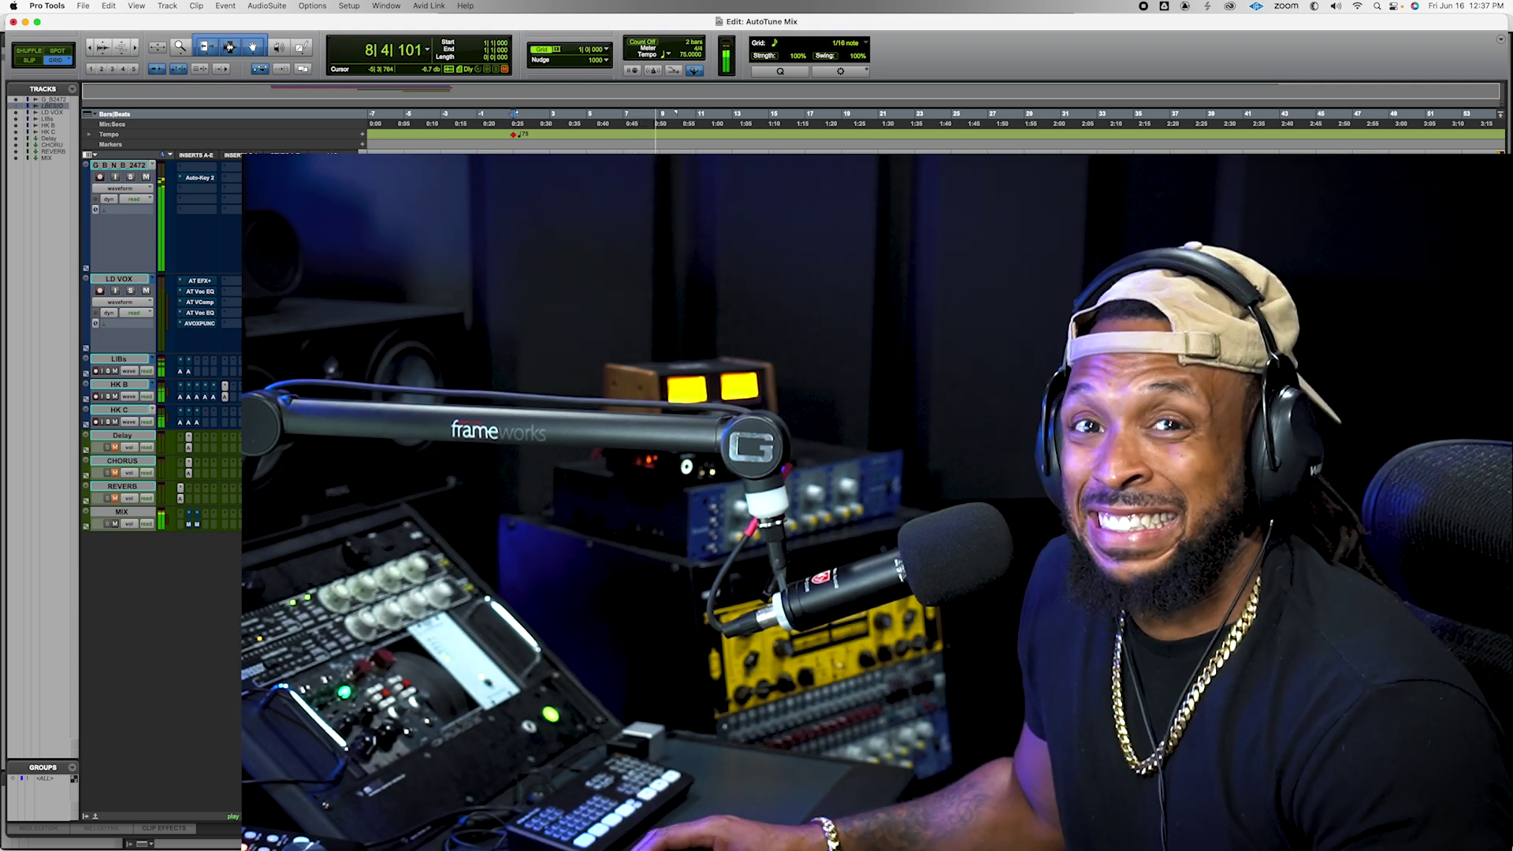
key(space)
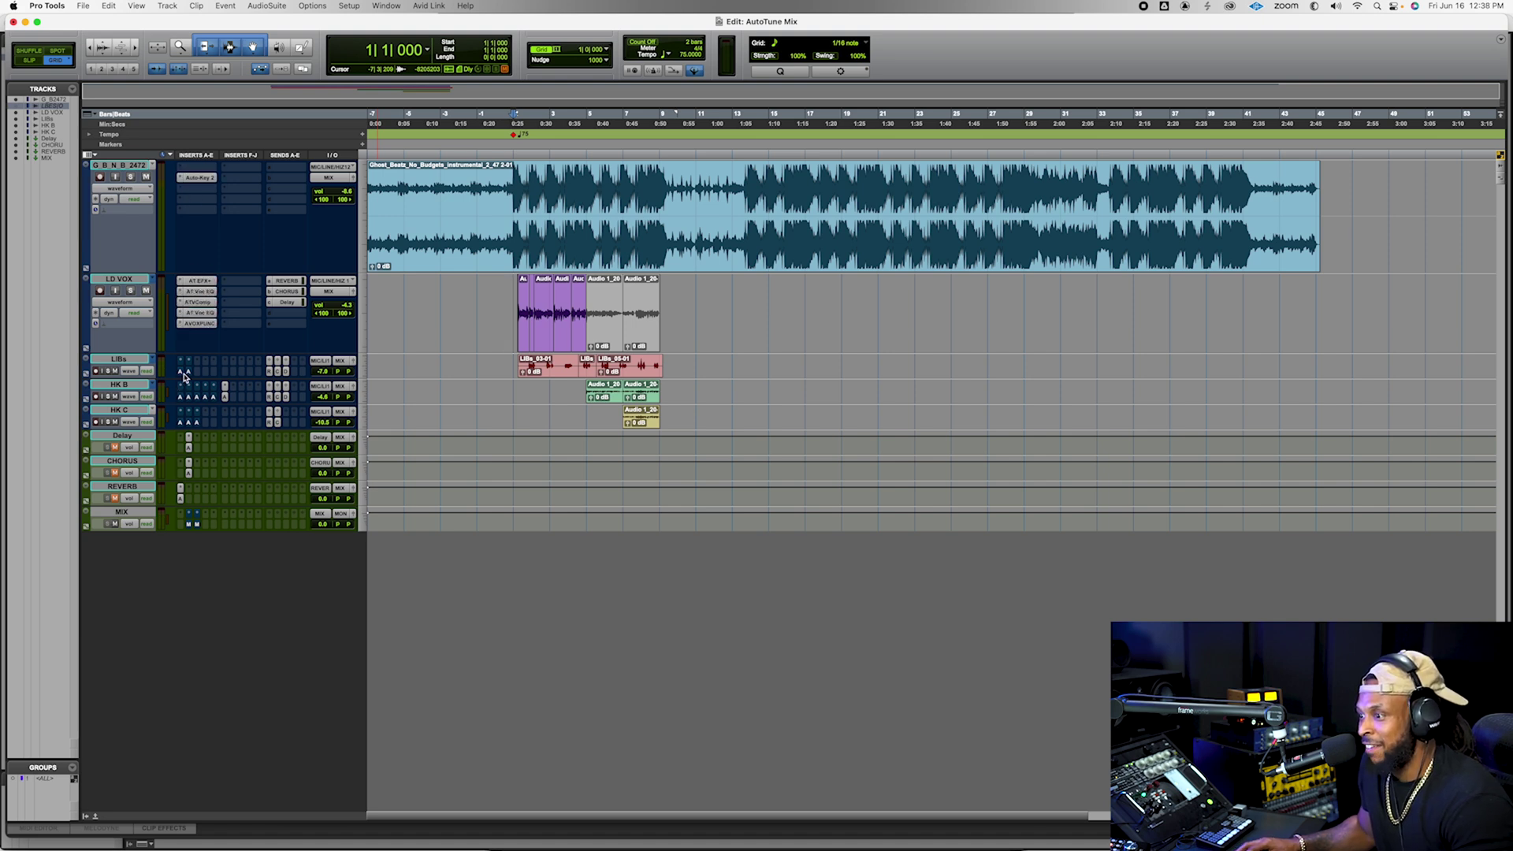
Re-enable all bypassed inserts, unmute the effect returns, and play the processed mix for comparison
click(187, 424)
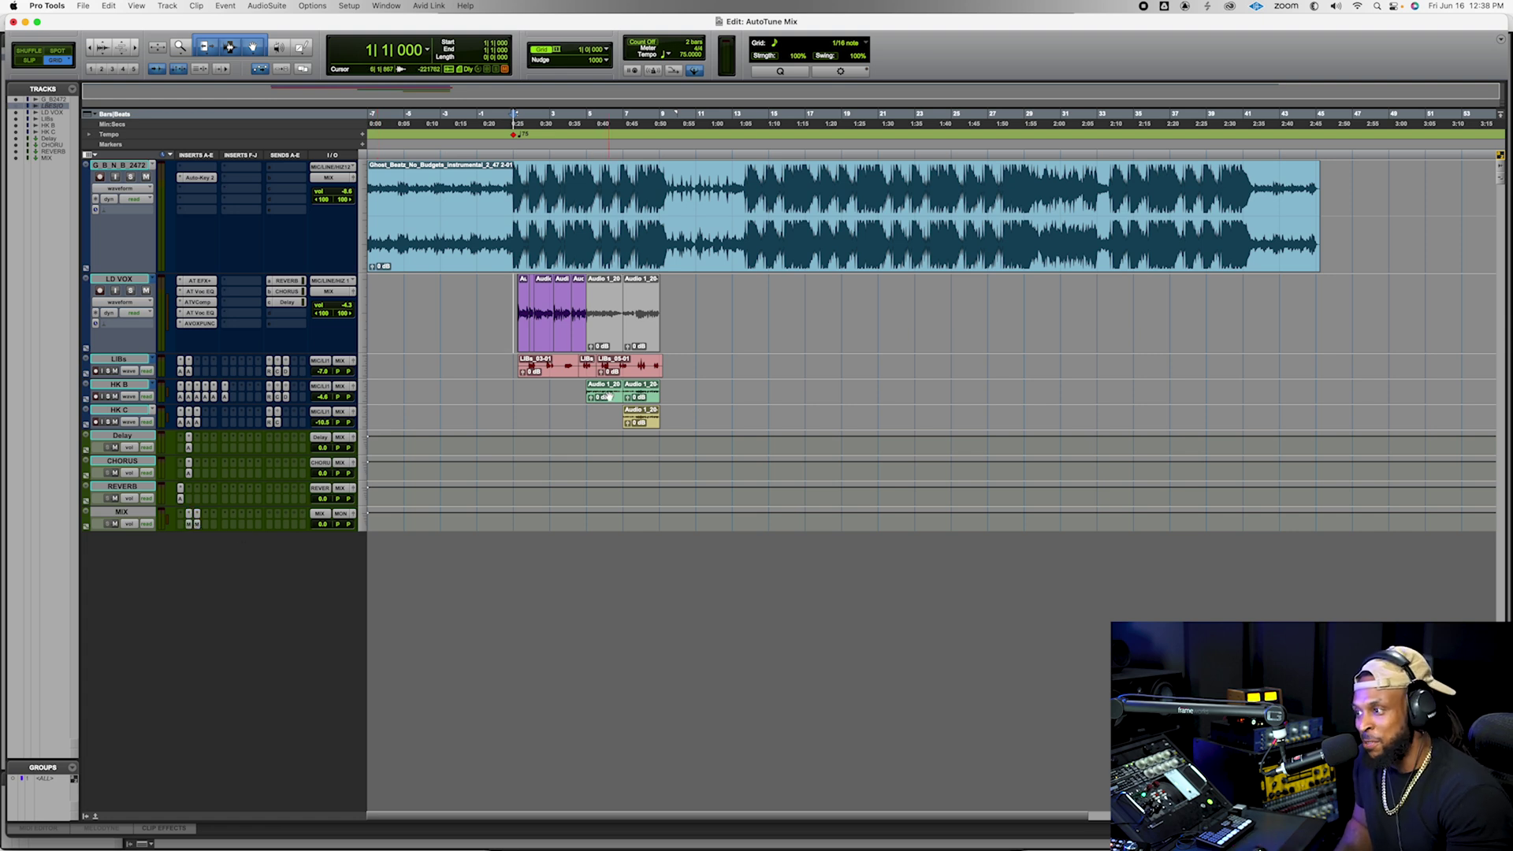
key(space)
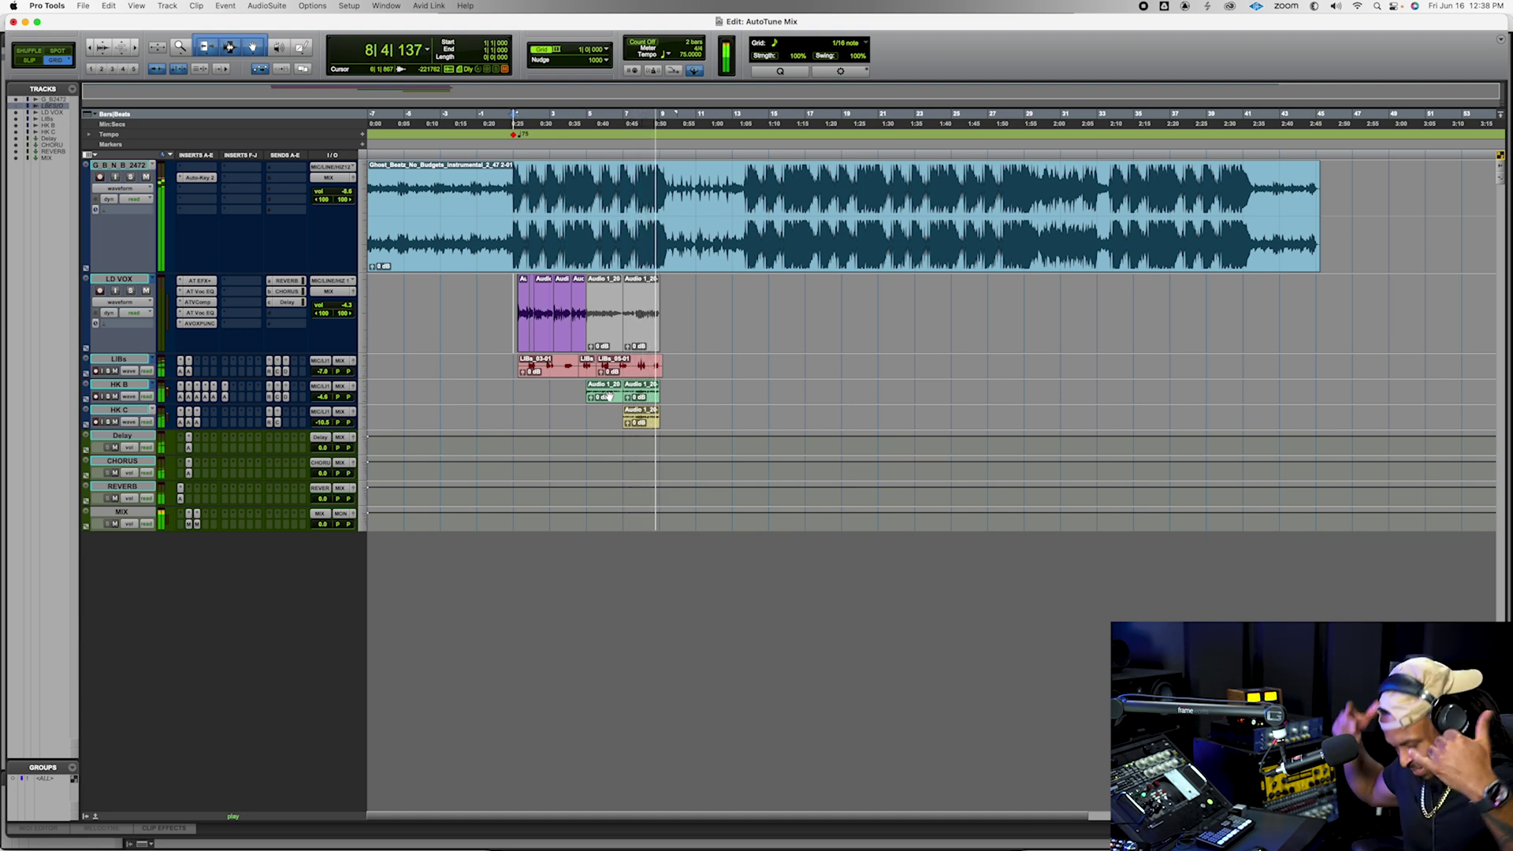
key(space)
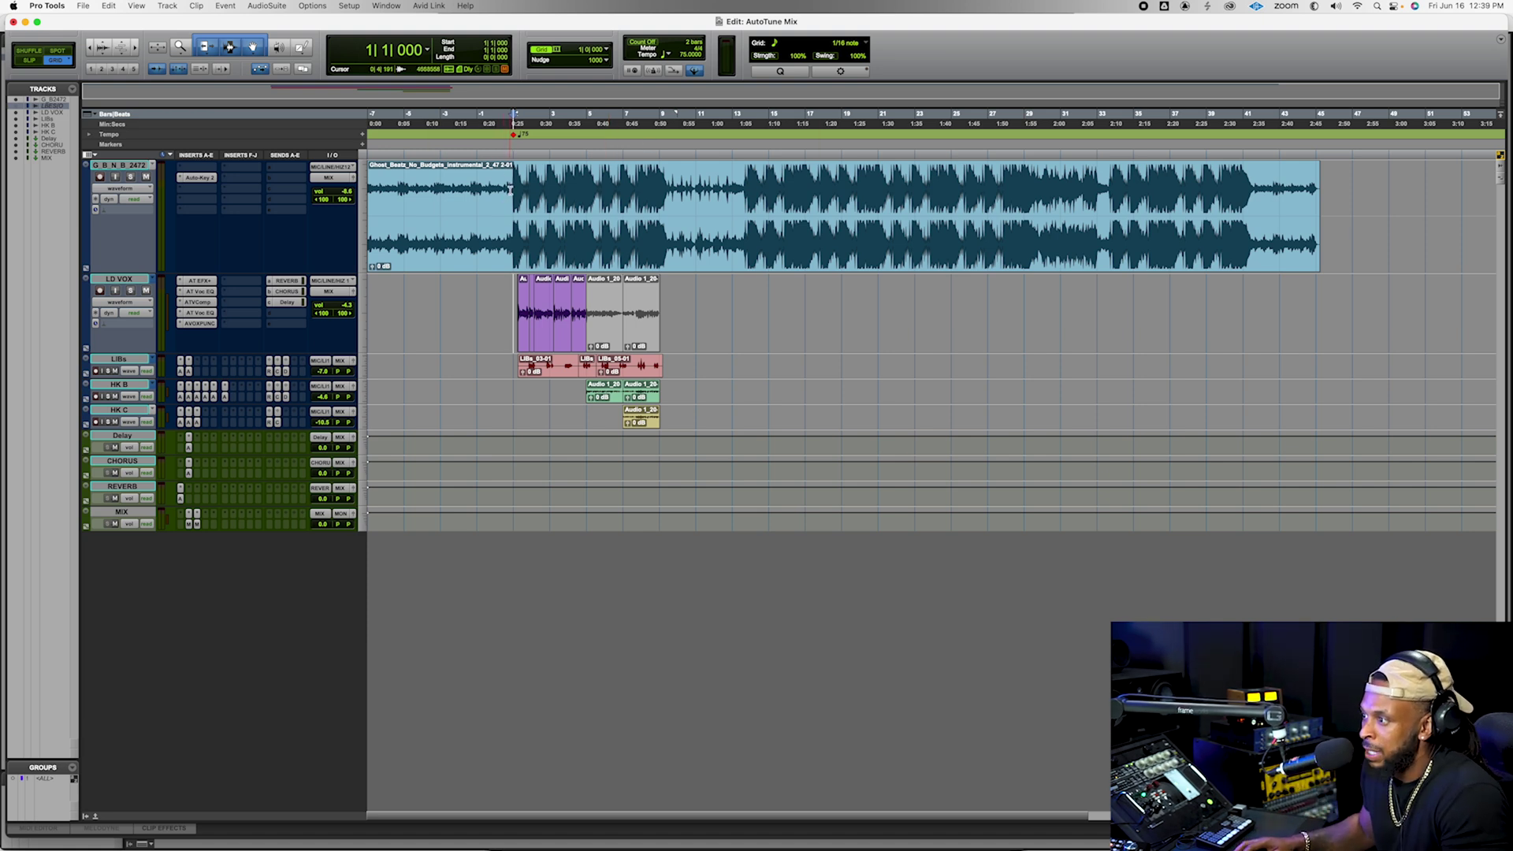
Open Auto-Key 2 on the instrumental track and review its key display, detection methods and Send To Auto-Tune option
click(202, 183)
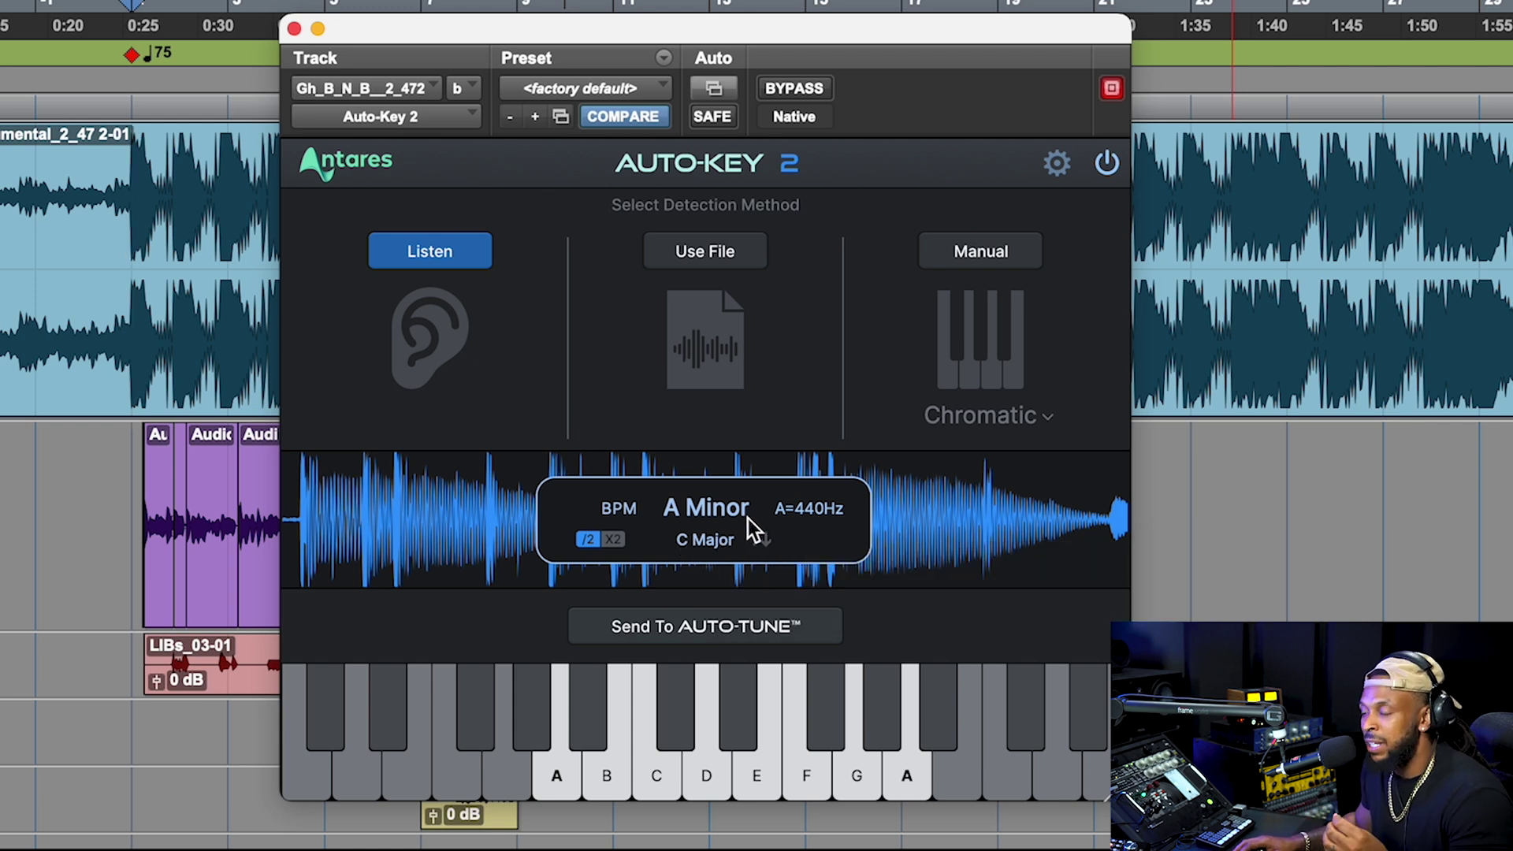
mouse_move(749, 519)
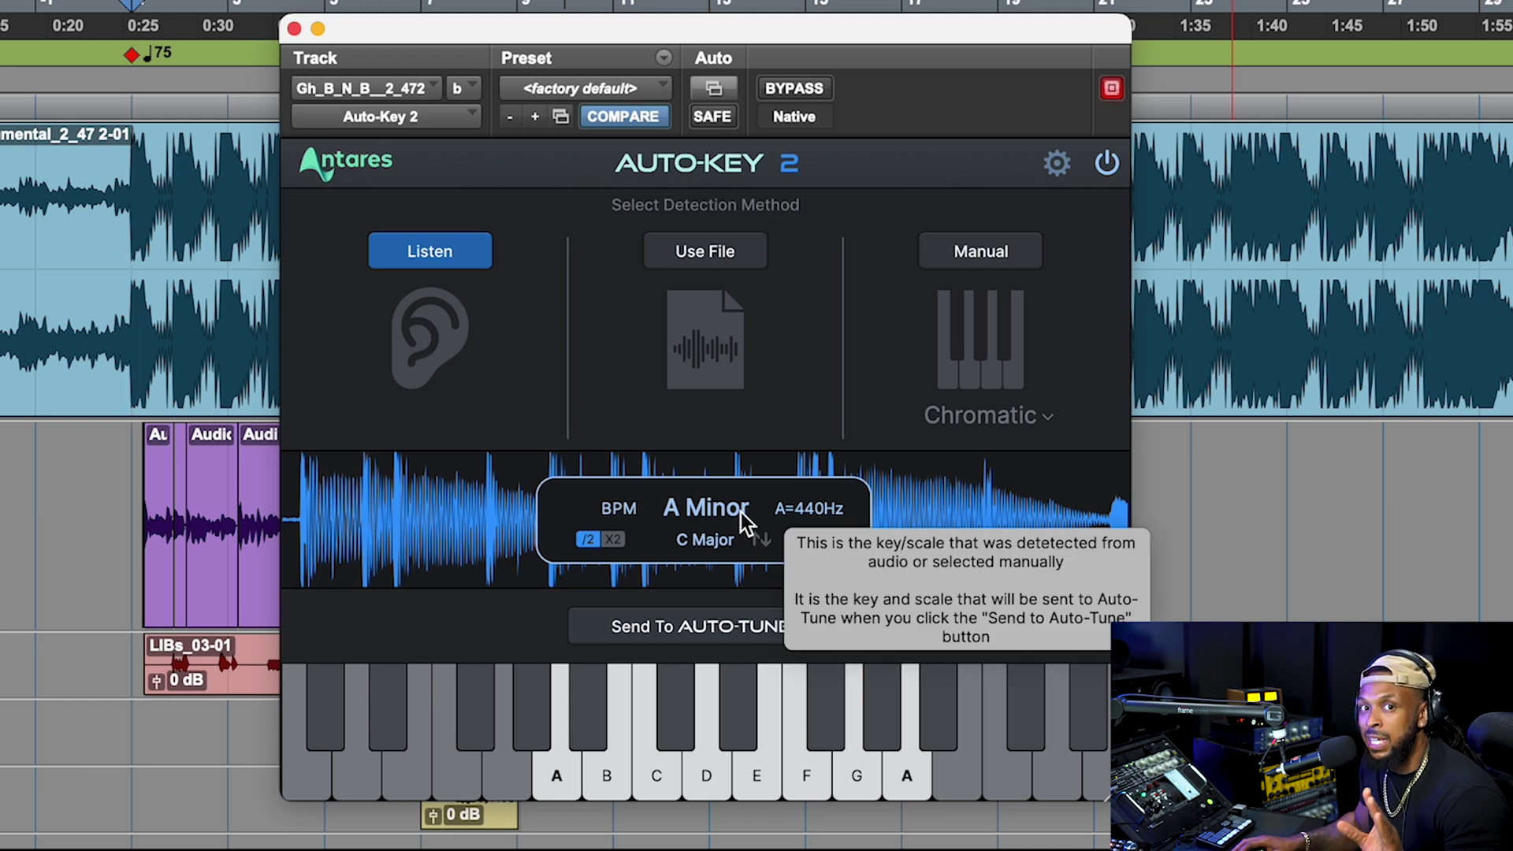
mouse_move(692, 650)
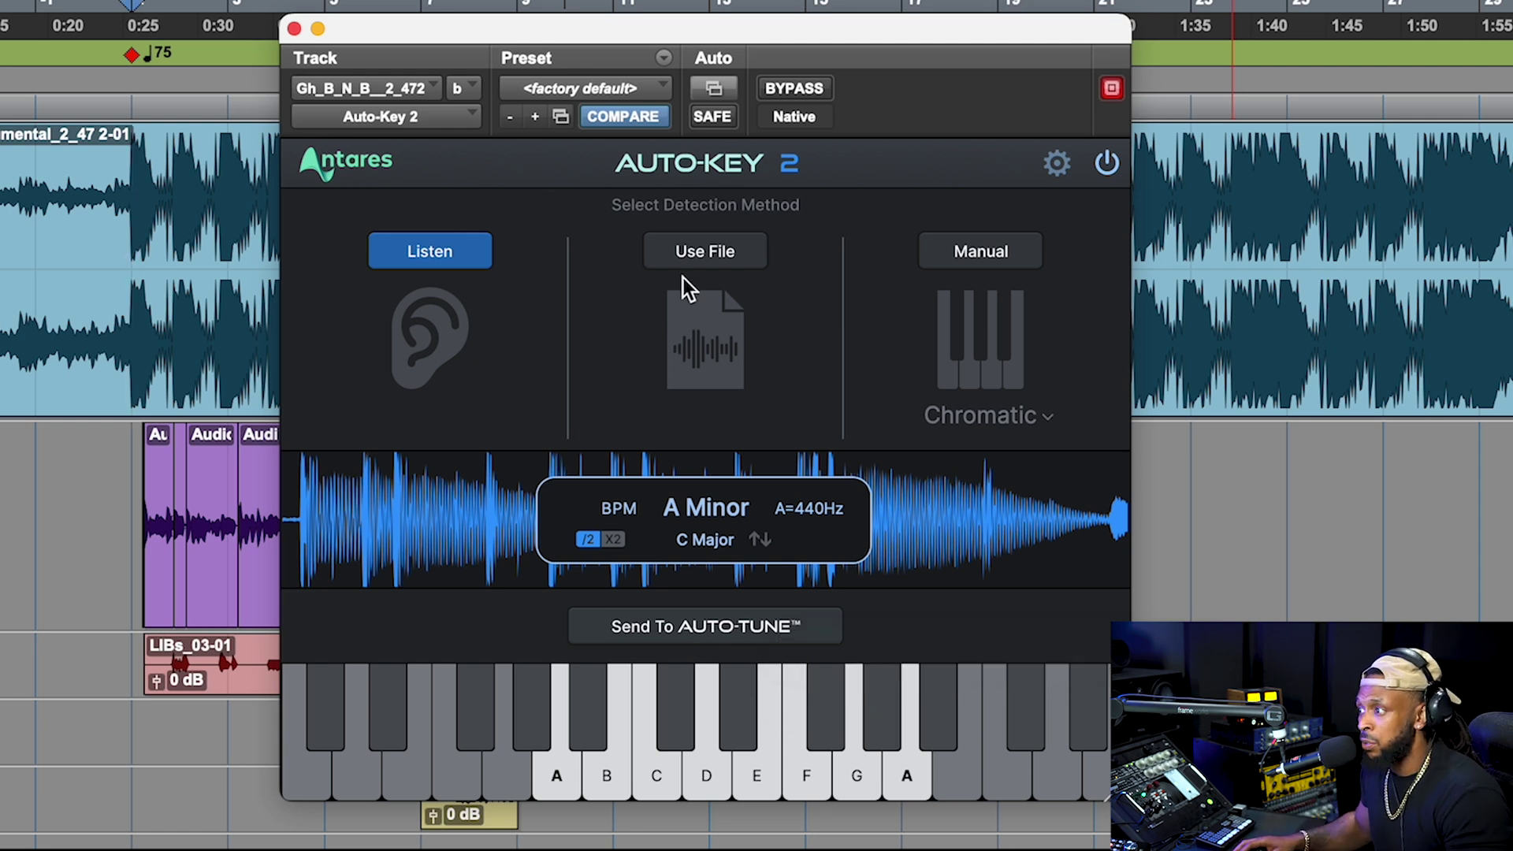
click(705, 265)
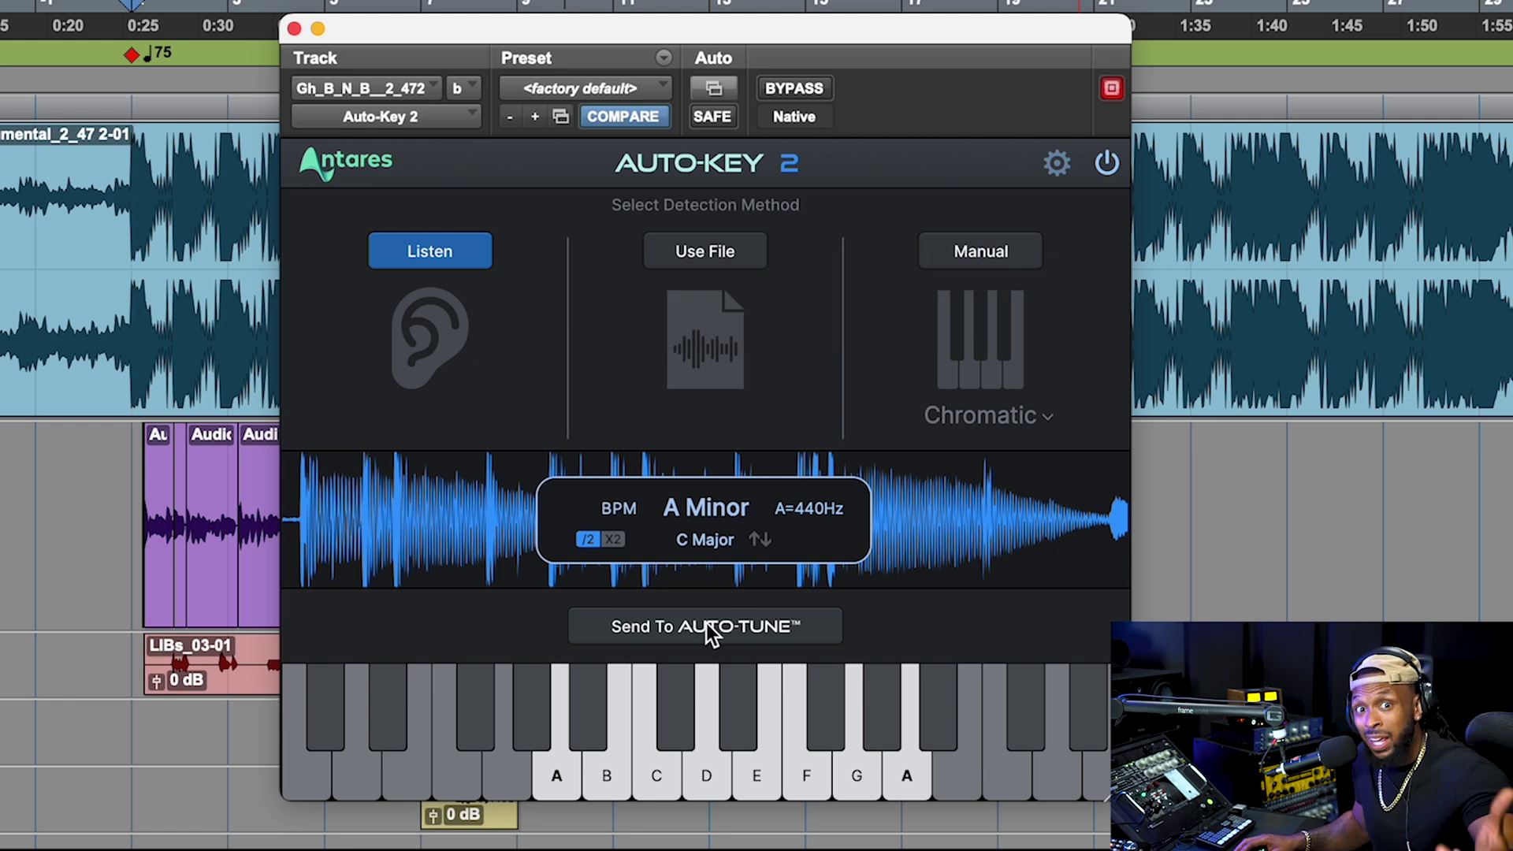
mouse_move(706, 623)
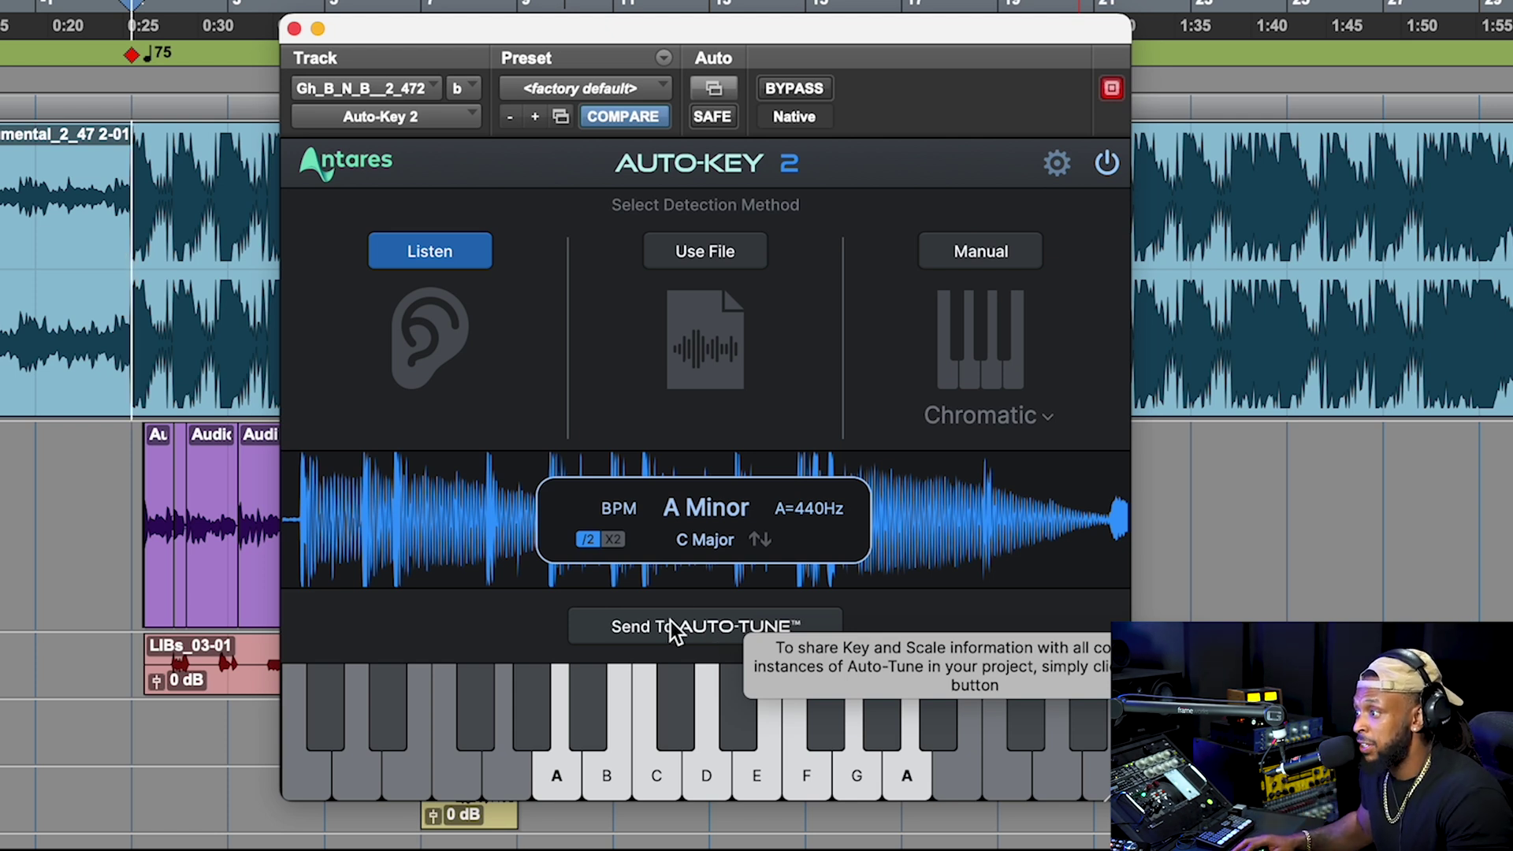
Play the instrumental from bar 1 and detect its key and tempo with Auto-Key 2's Listen method
click(134, 187)
click(135, 187)
key(space)
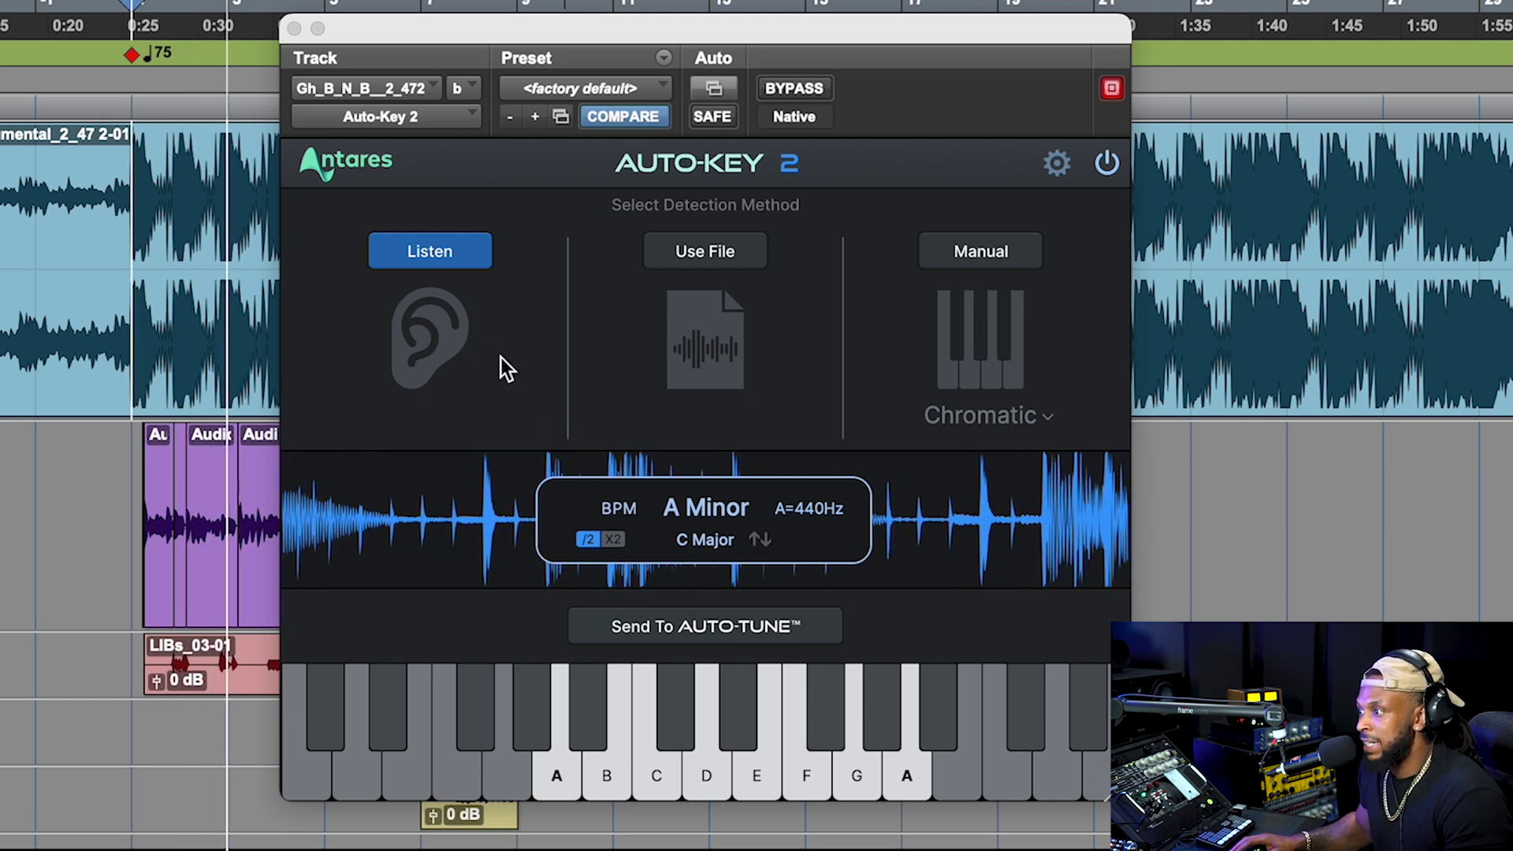
click(457, 251)
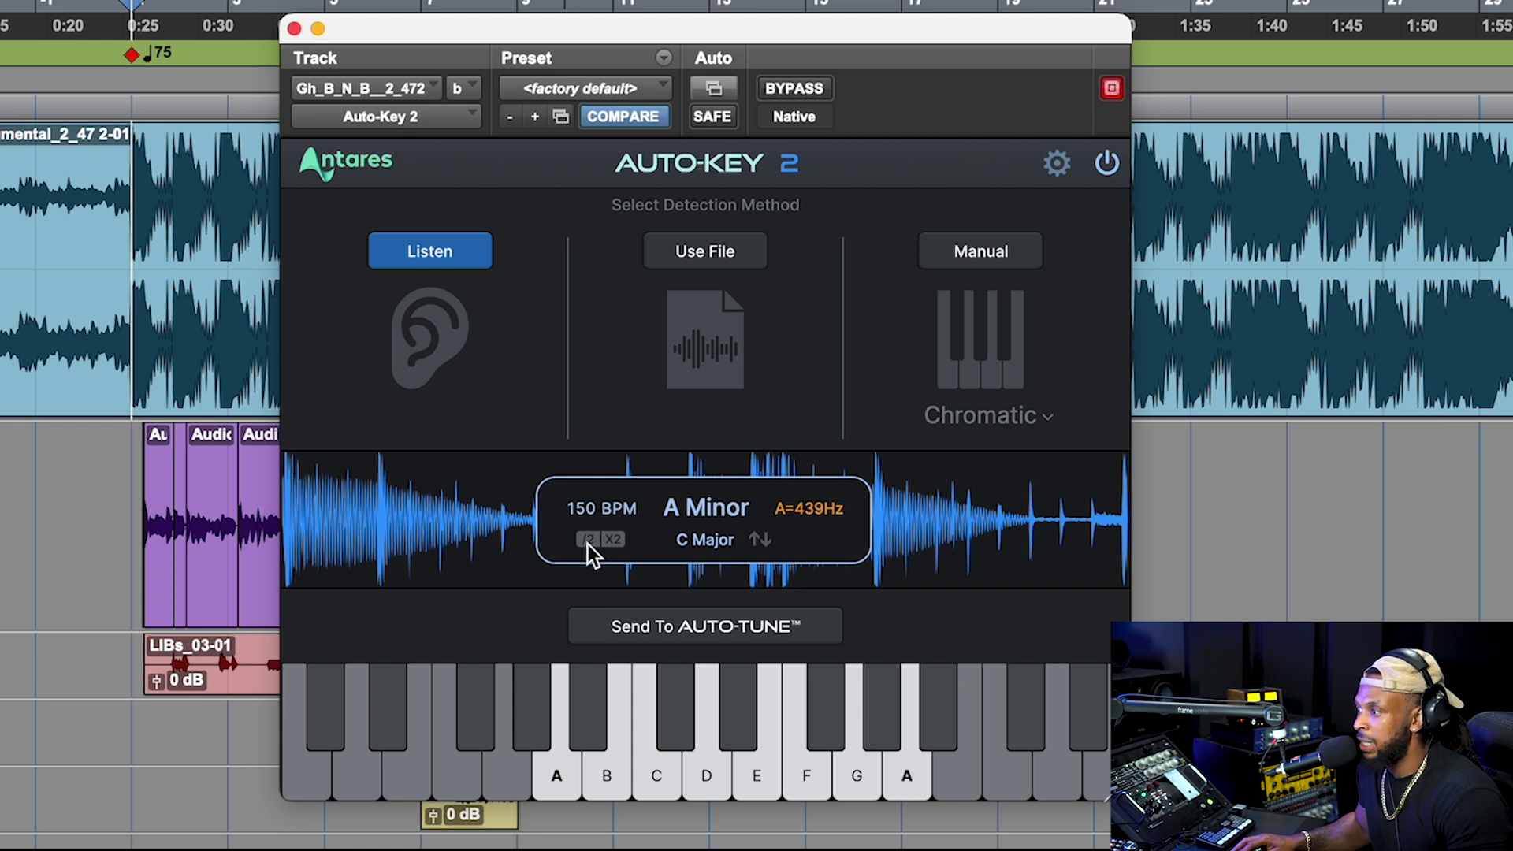
Halve the detected tempo to 75 BPM, close Auto-Key 2, and unsolo the instrumental track
click(588, 544)
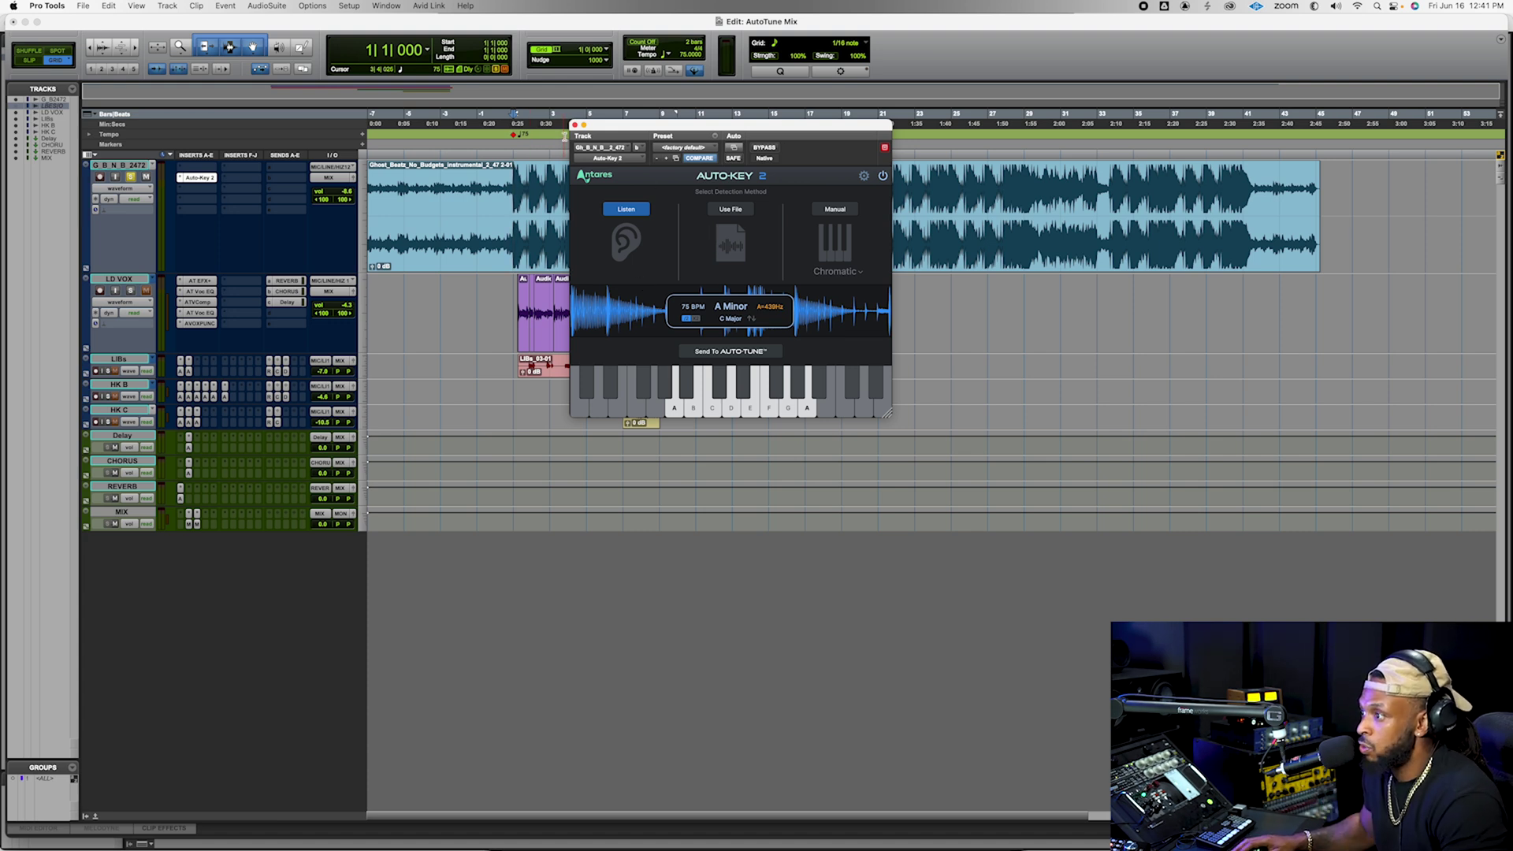
click(575, 125)
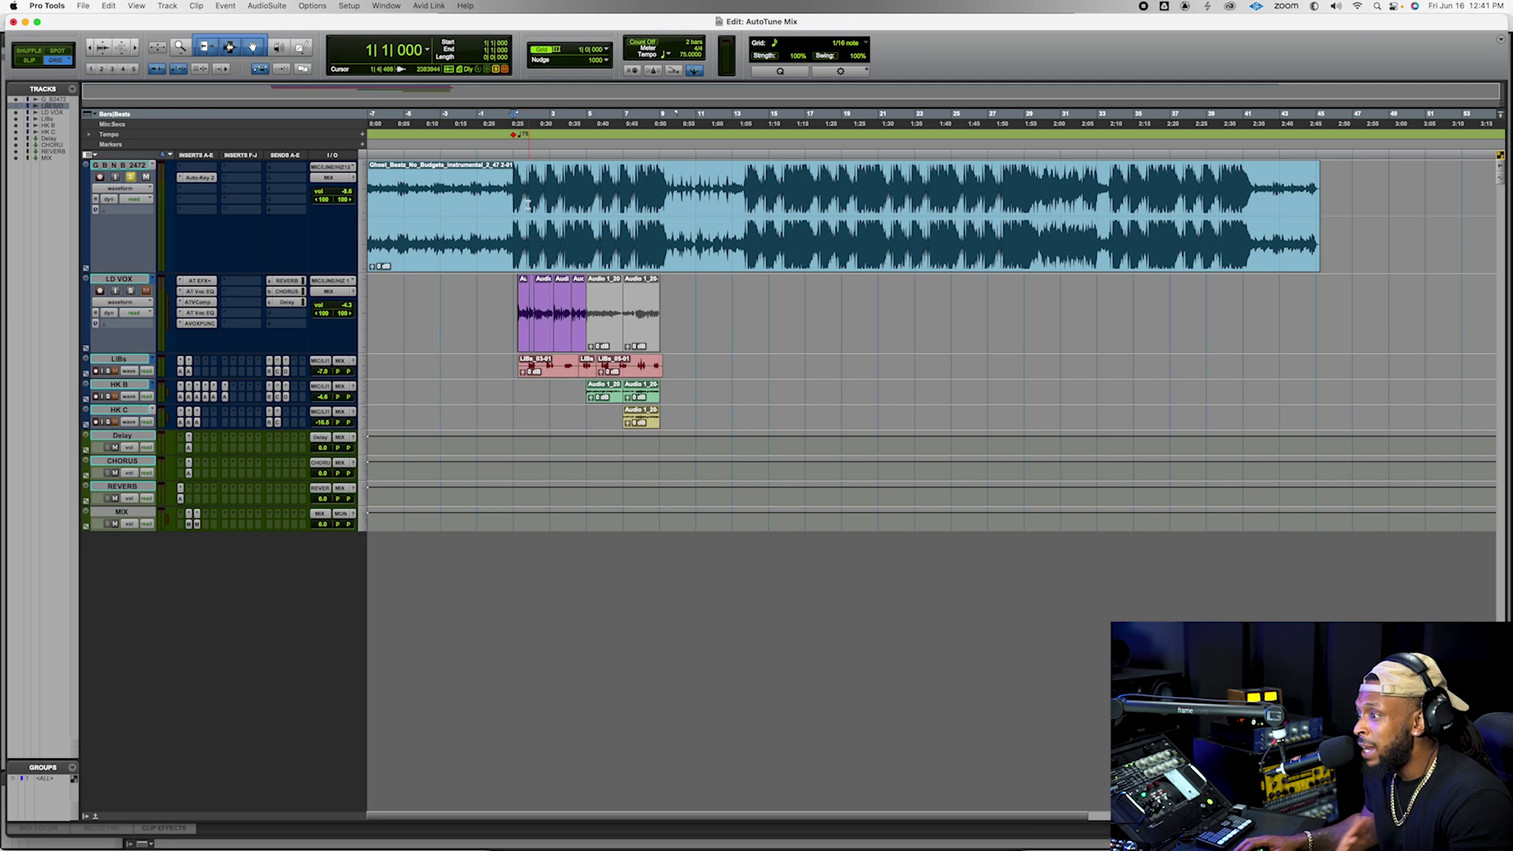
click(131, 177)
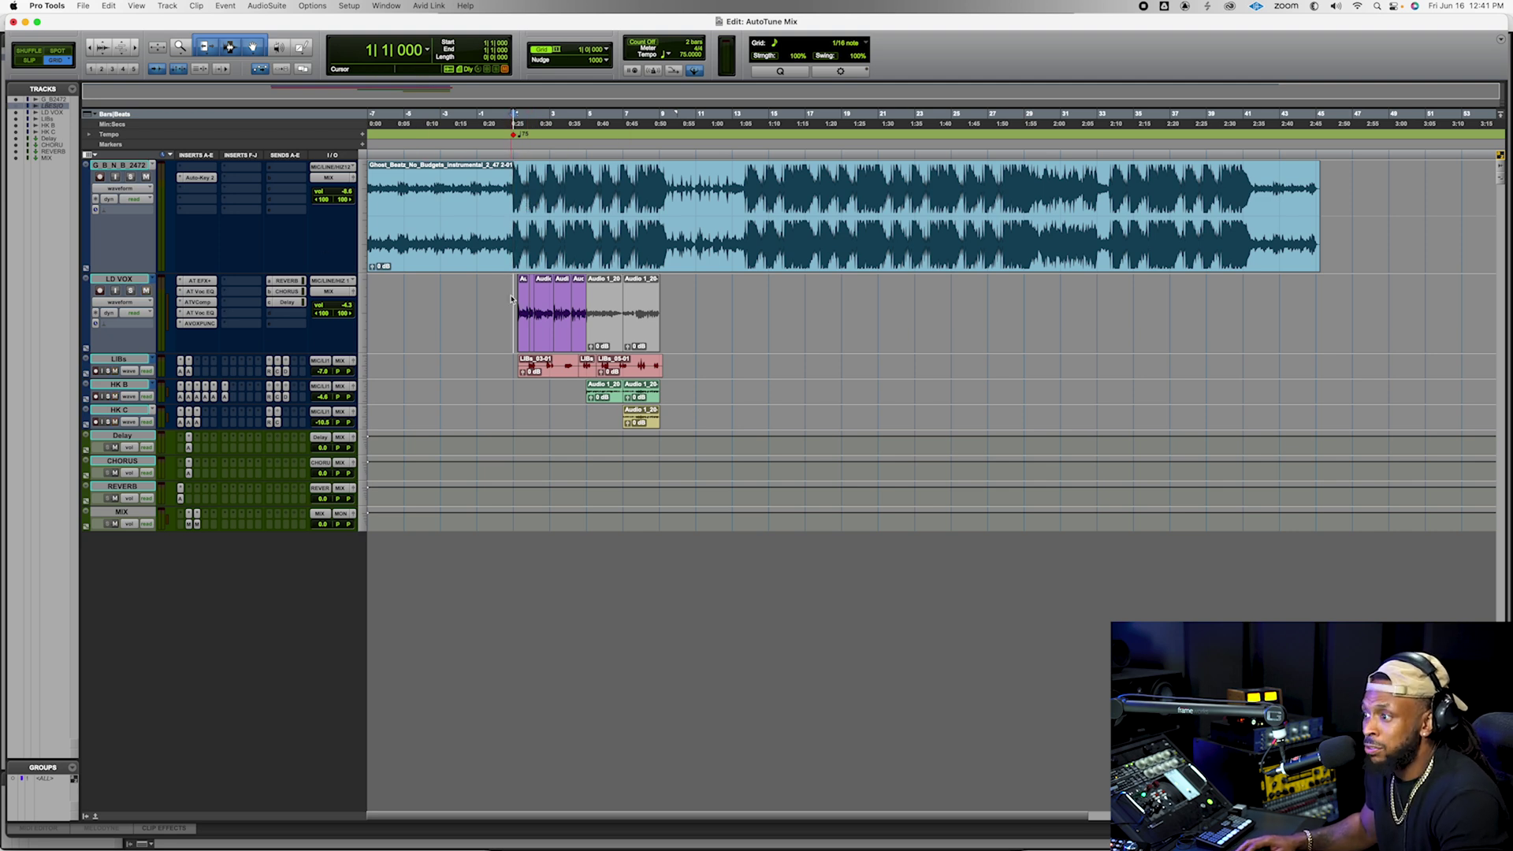
Open Auto-Tune EFX+ on the LD VOX track and toggle its Low Latency setting
click(195, 281)
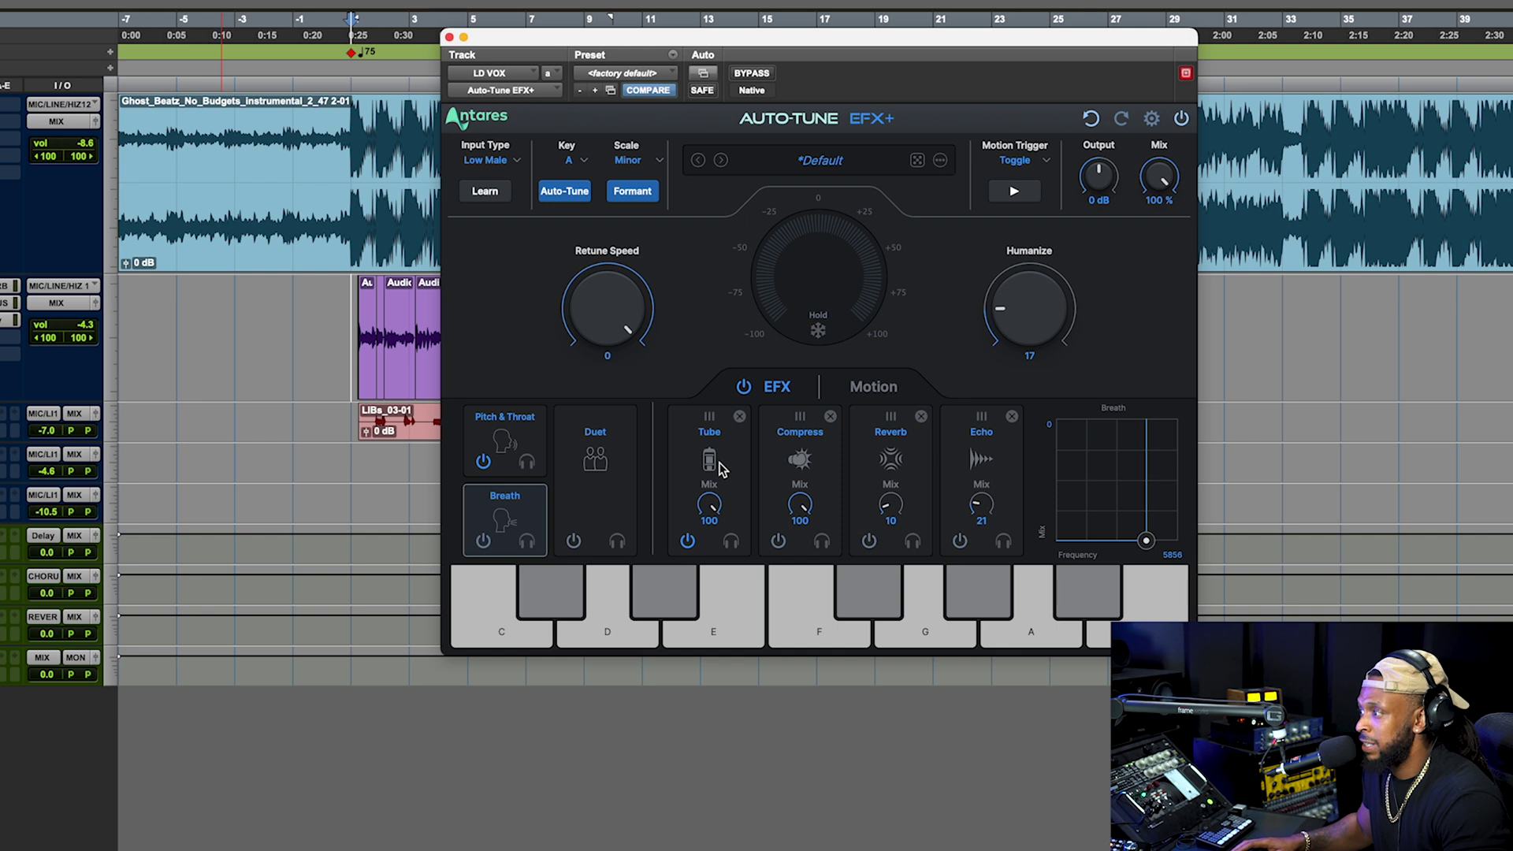
click(1154, 122)
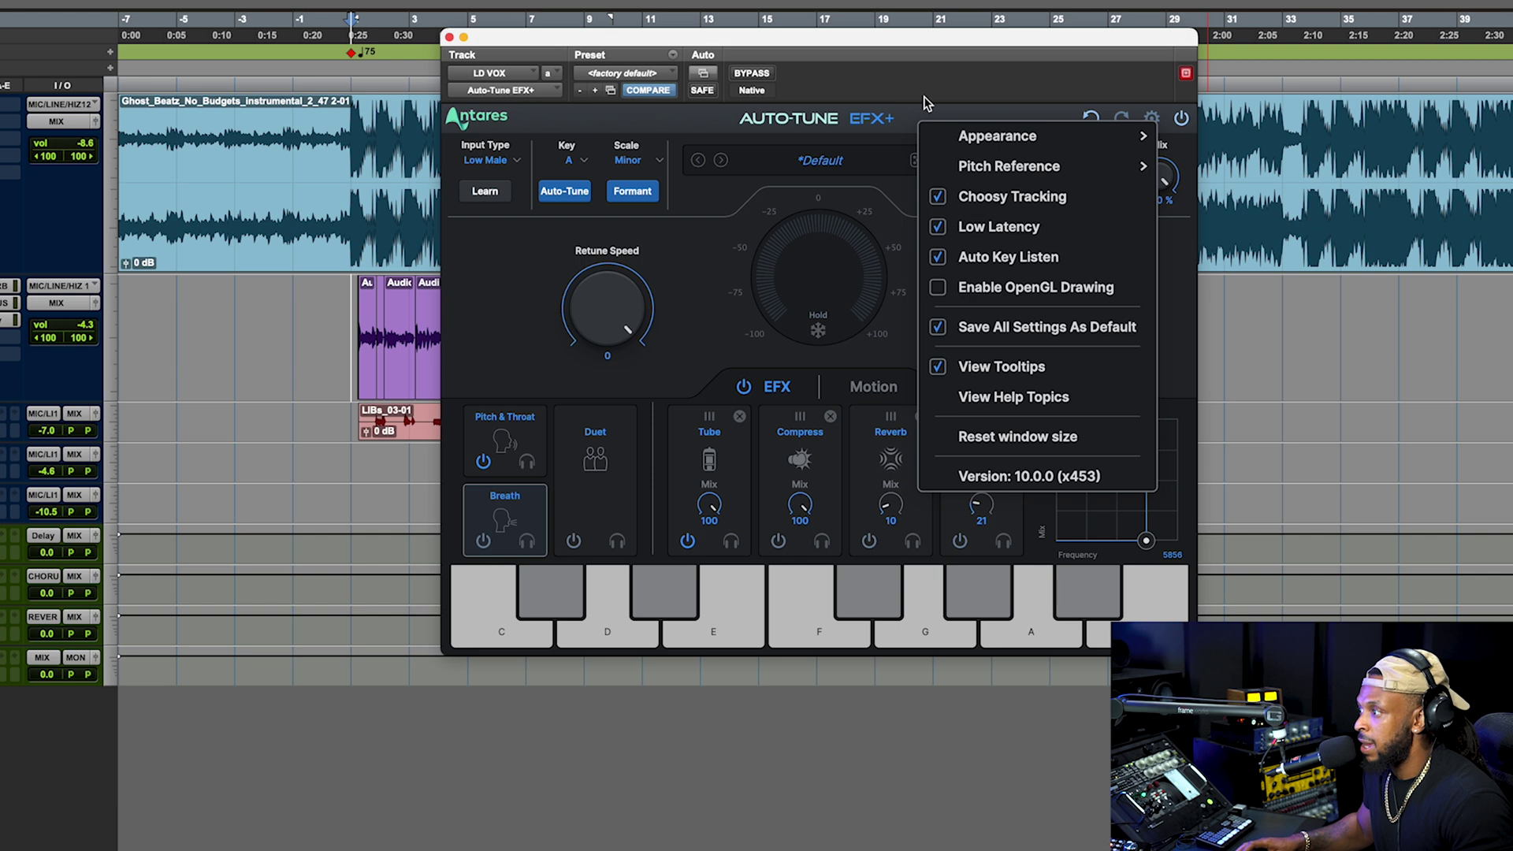
click(1135, 230)
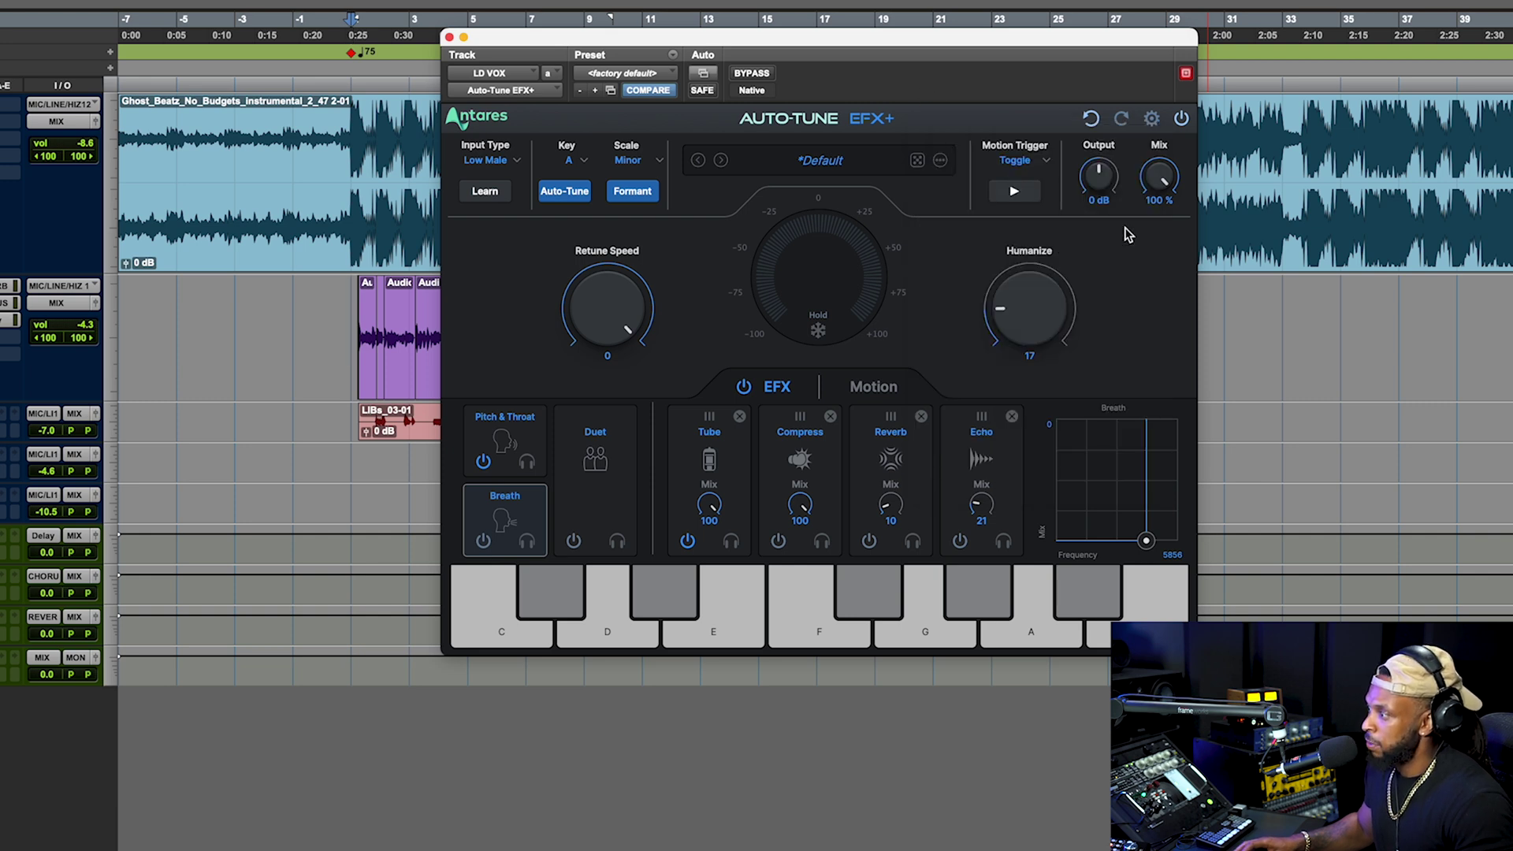
click(1144, 126)
click(1033, 230)
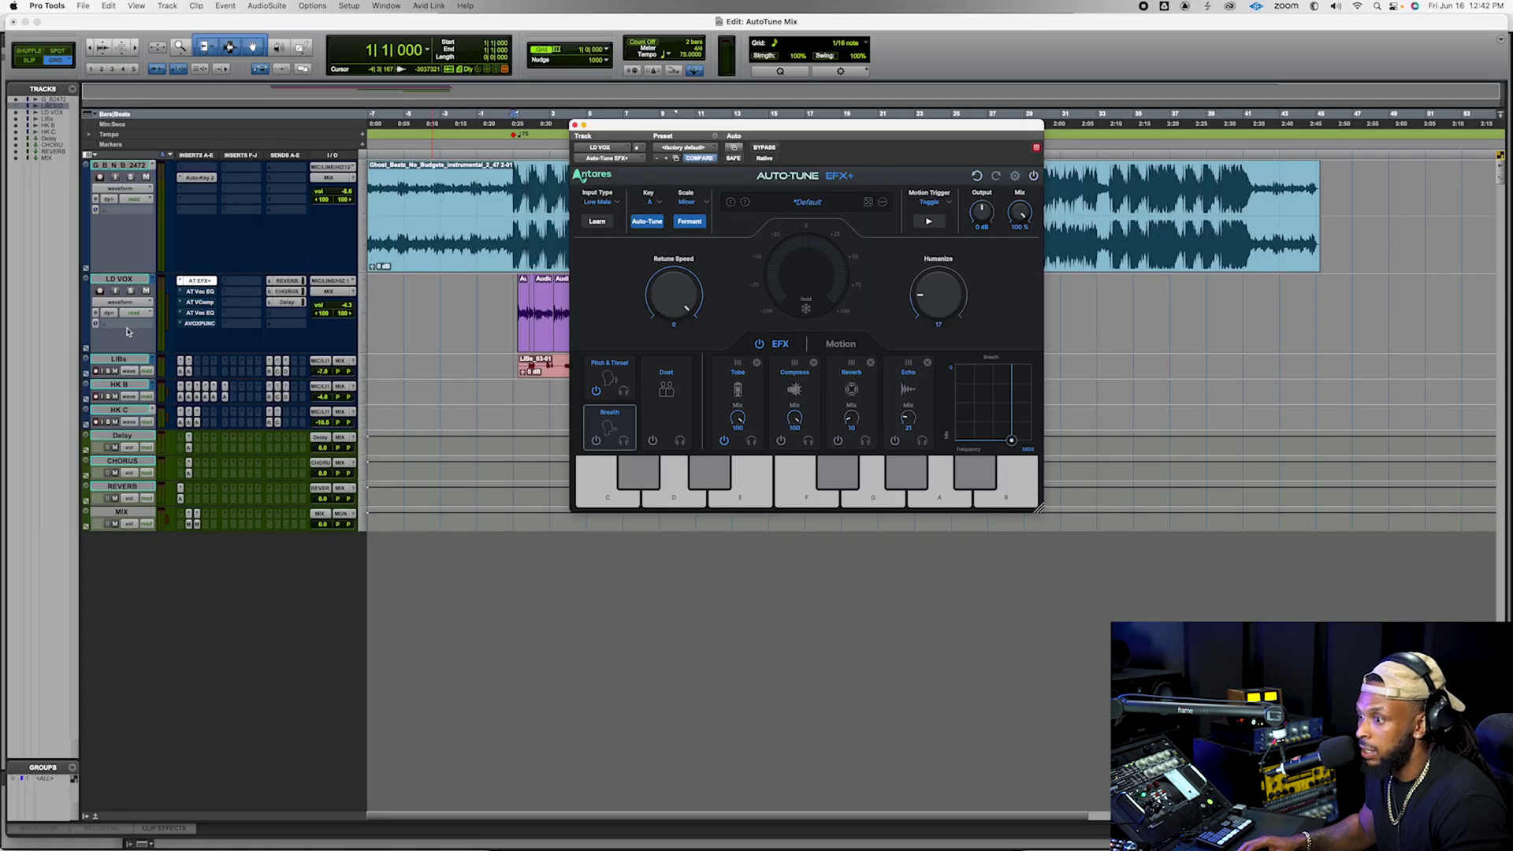
Solo the LD VOX track and audition it before and after toggling the Tube effect in Auto-Tune EFX+
click(131, 291)
key(space)
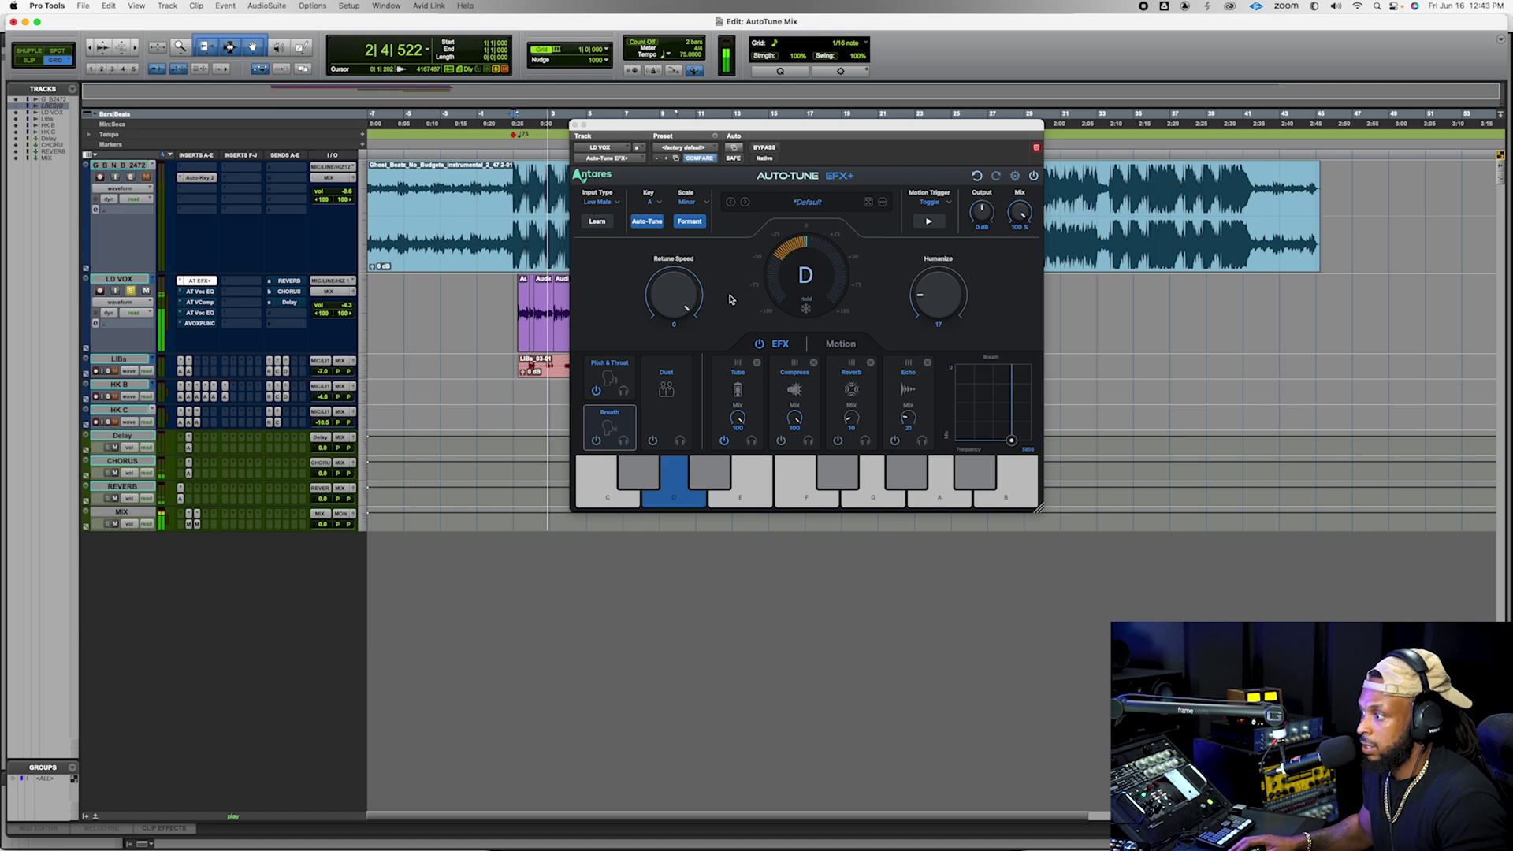
key(space)
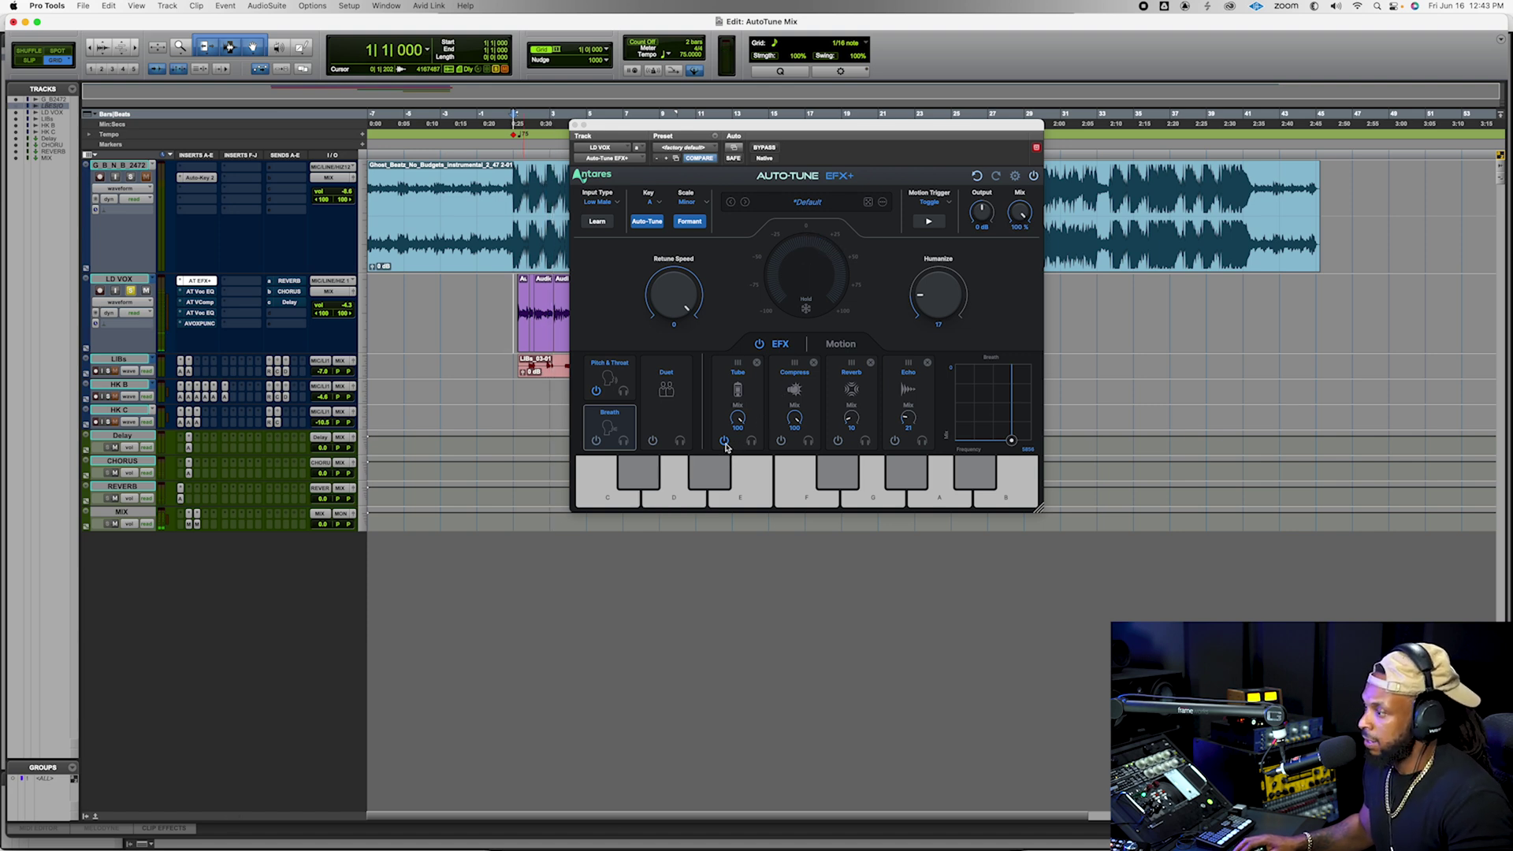
click(724, 441)
key(space)
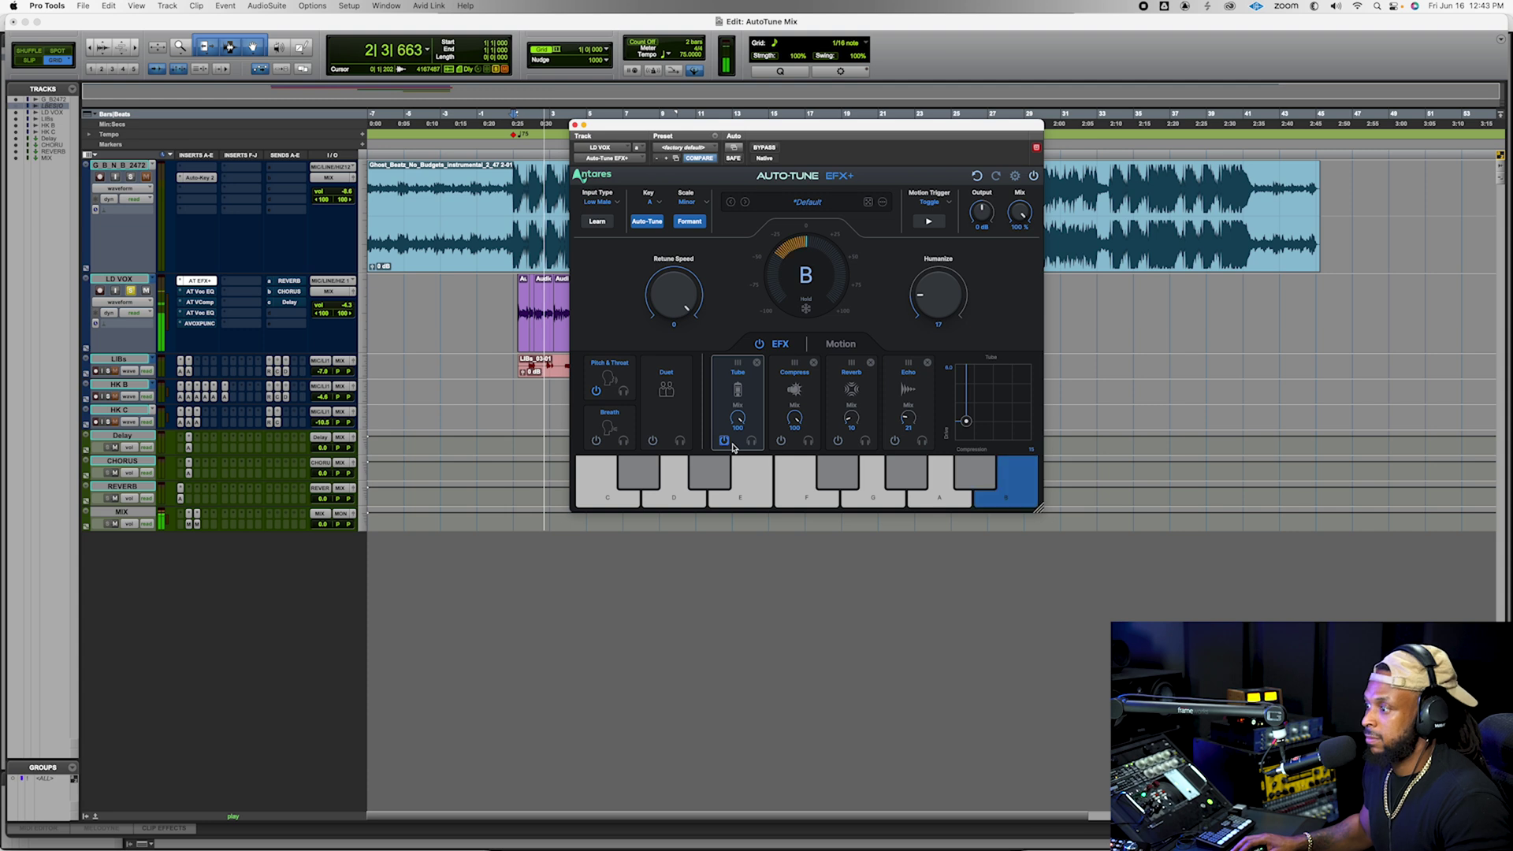
key(space)
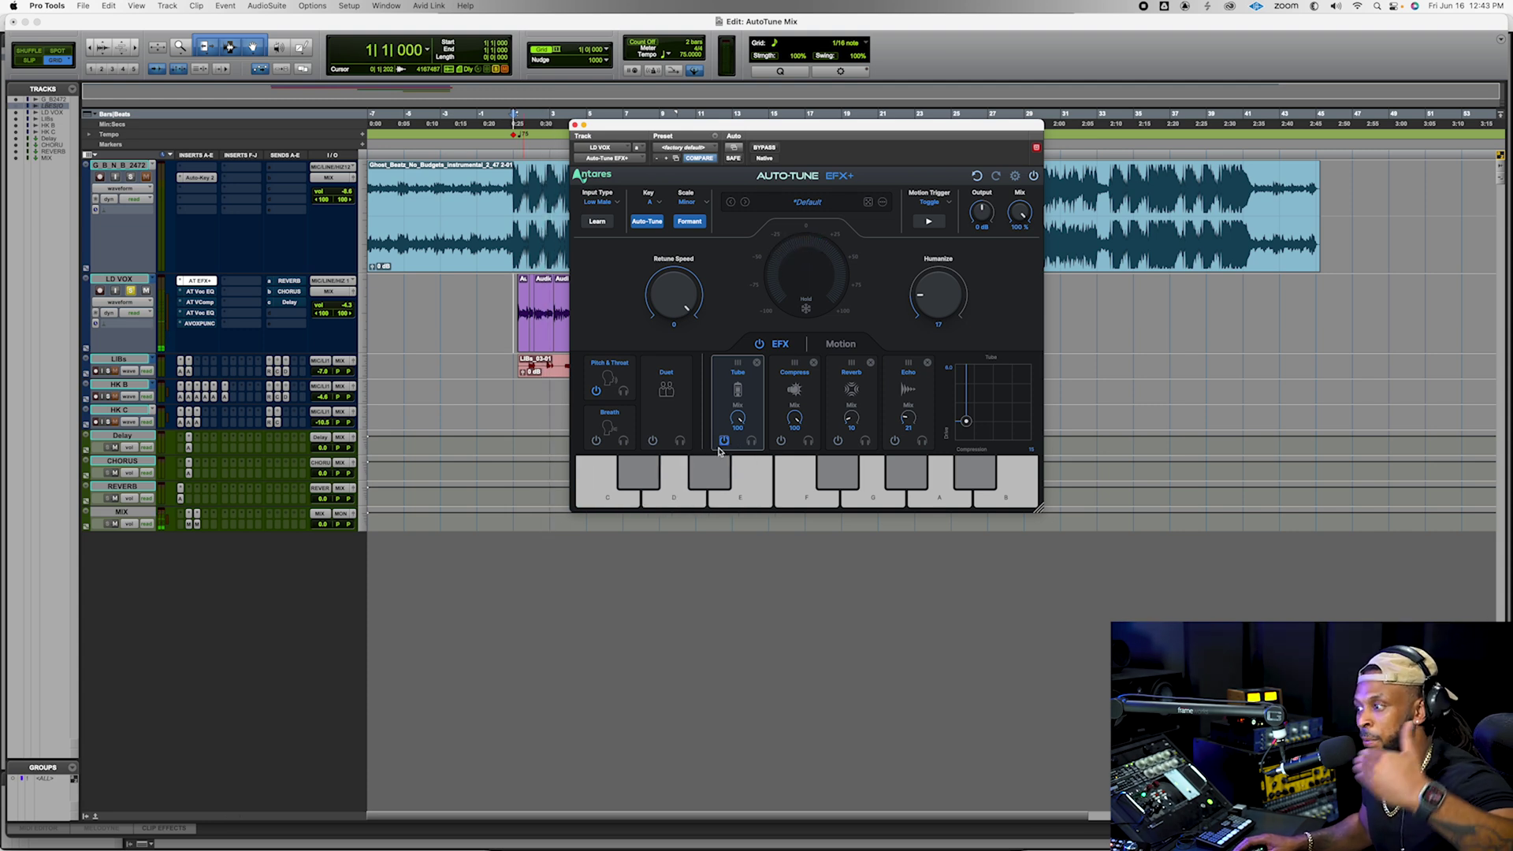
Insert the Antares Mic Mod plug-in in slot F of the LD VOX track
click(230, 285)
mouse_move(349, 456)
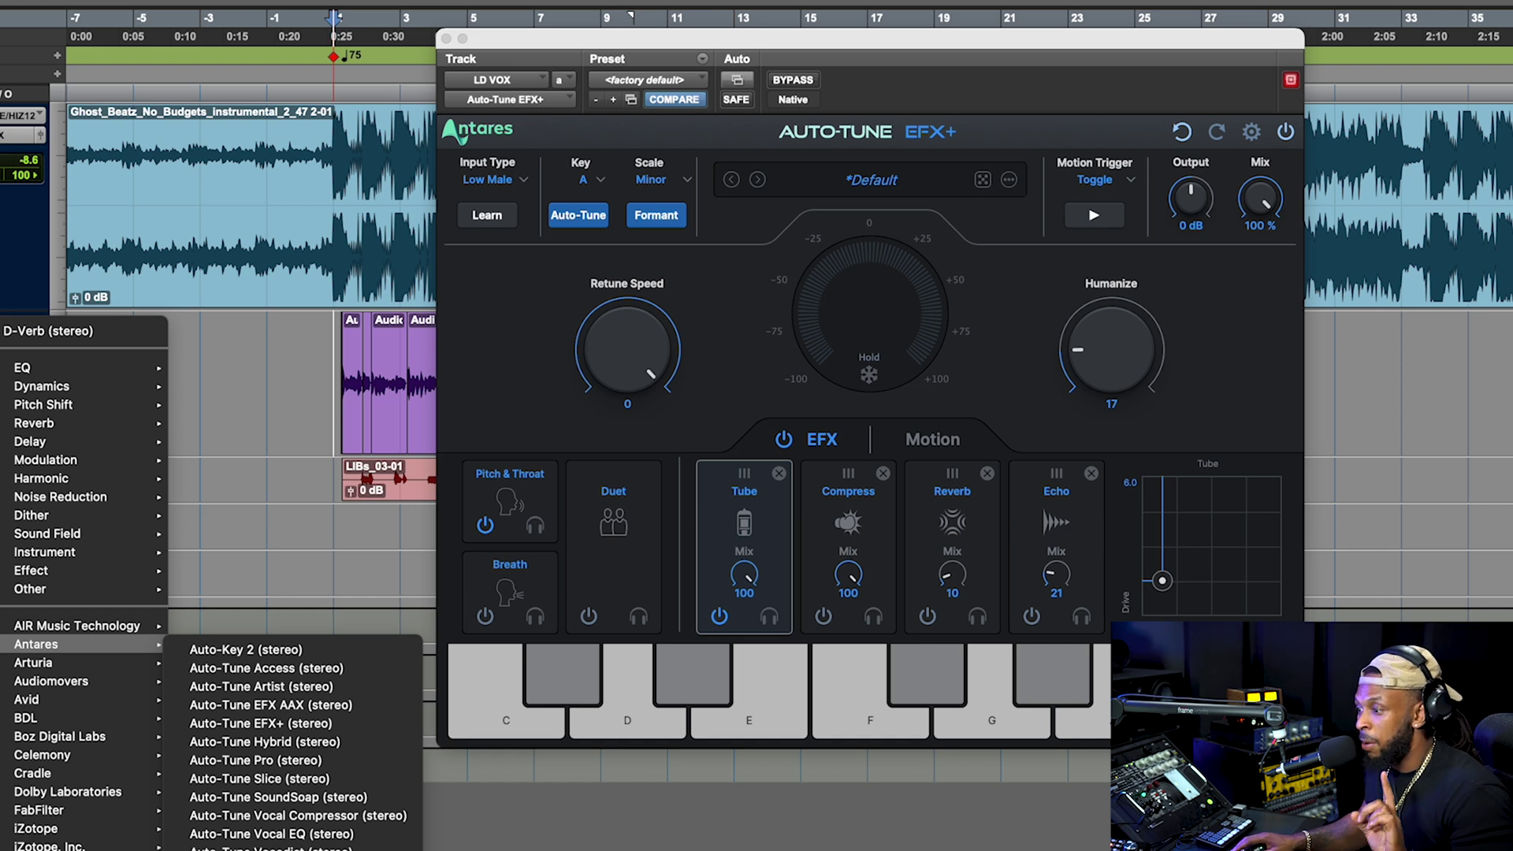
click(247, 848)
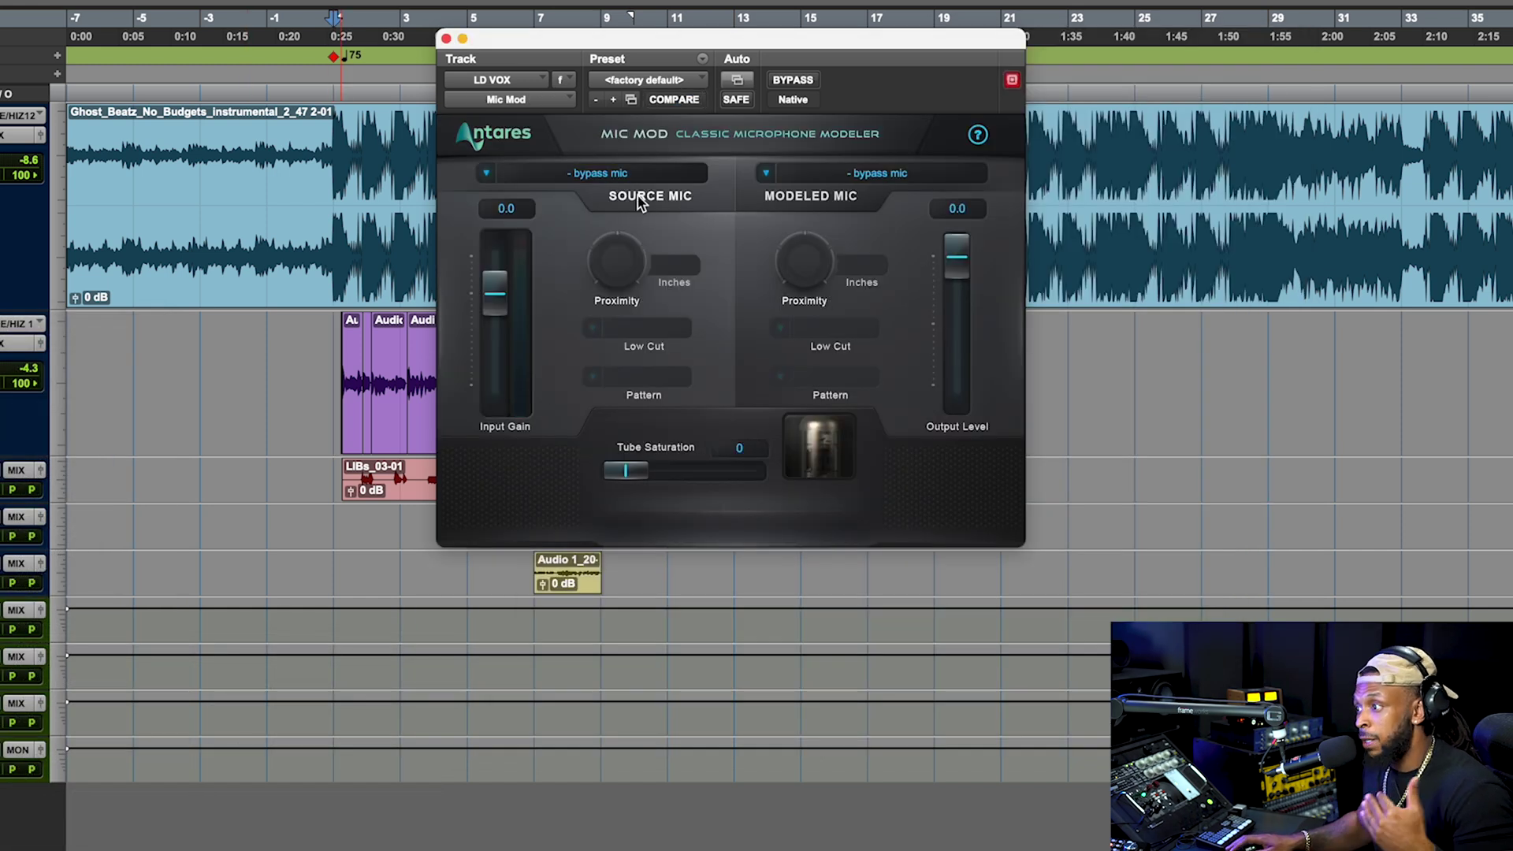
Set Mic Mod's source mic to the Audio Technica AT2020
click(604, 175)
mouse_move(601, 733)
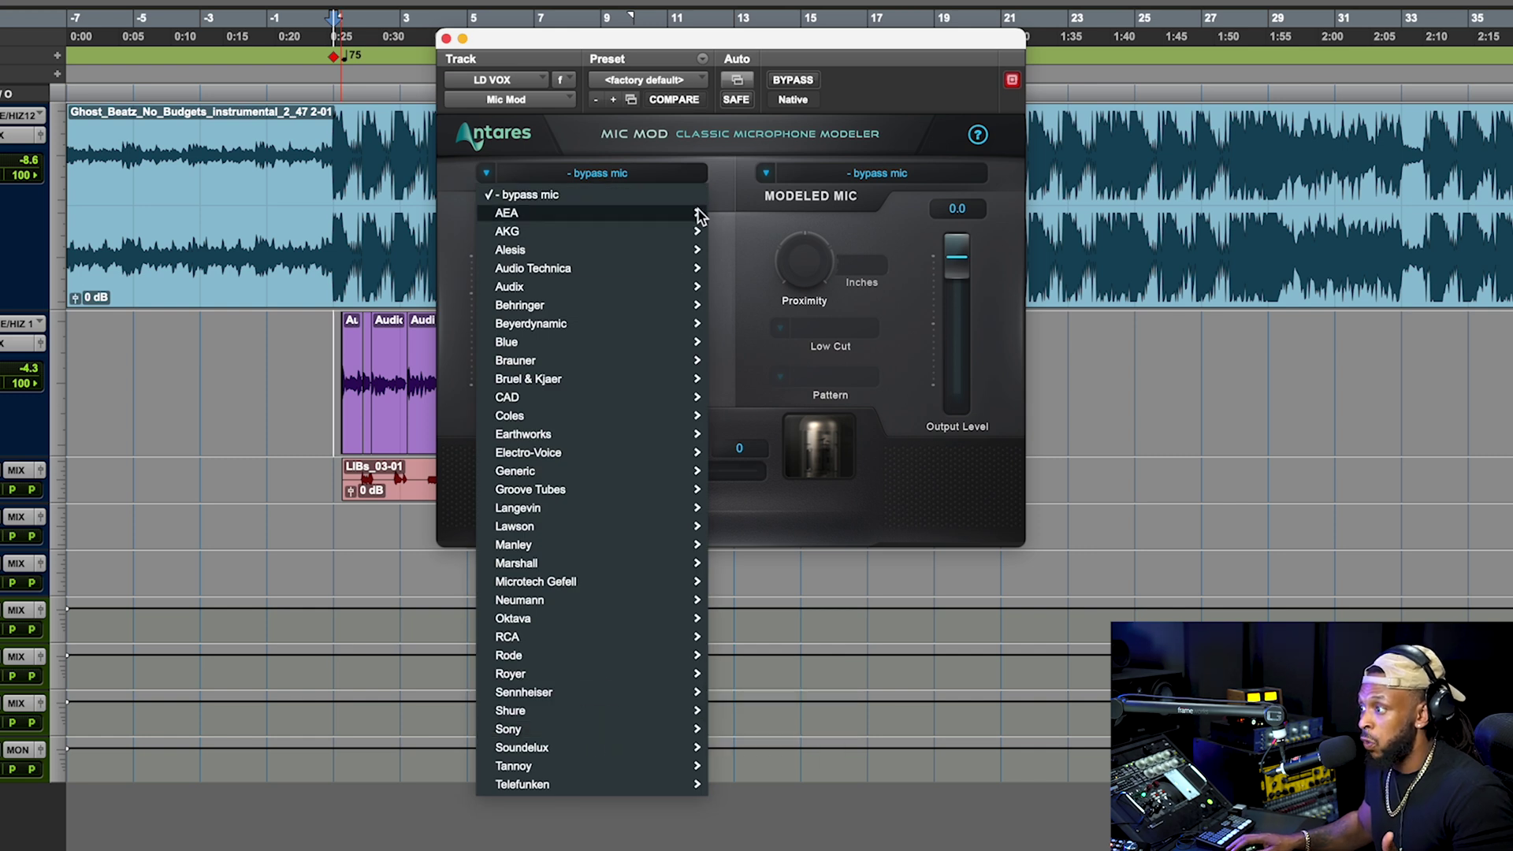
click(746, 216)
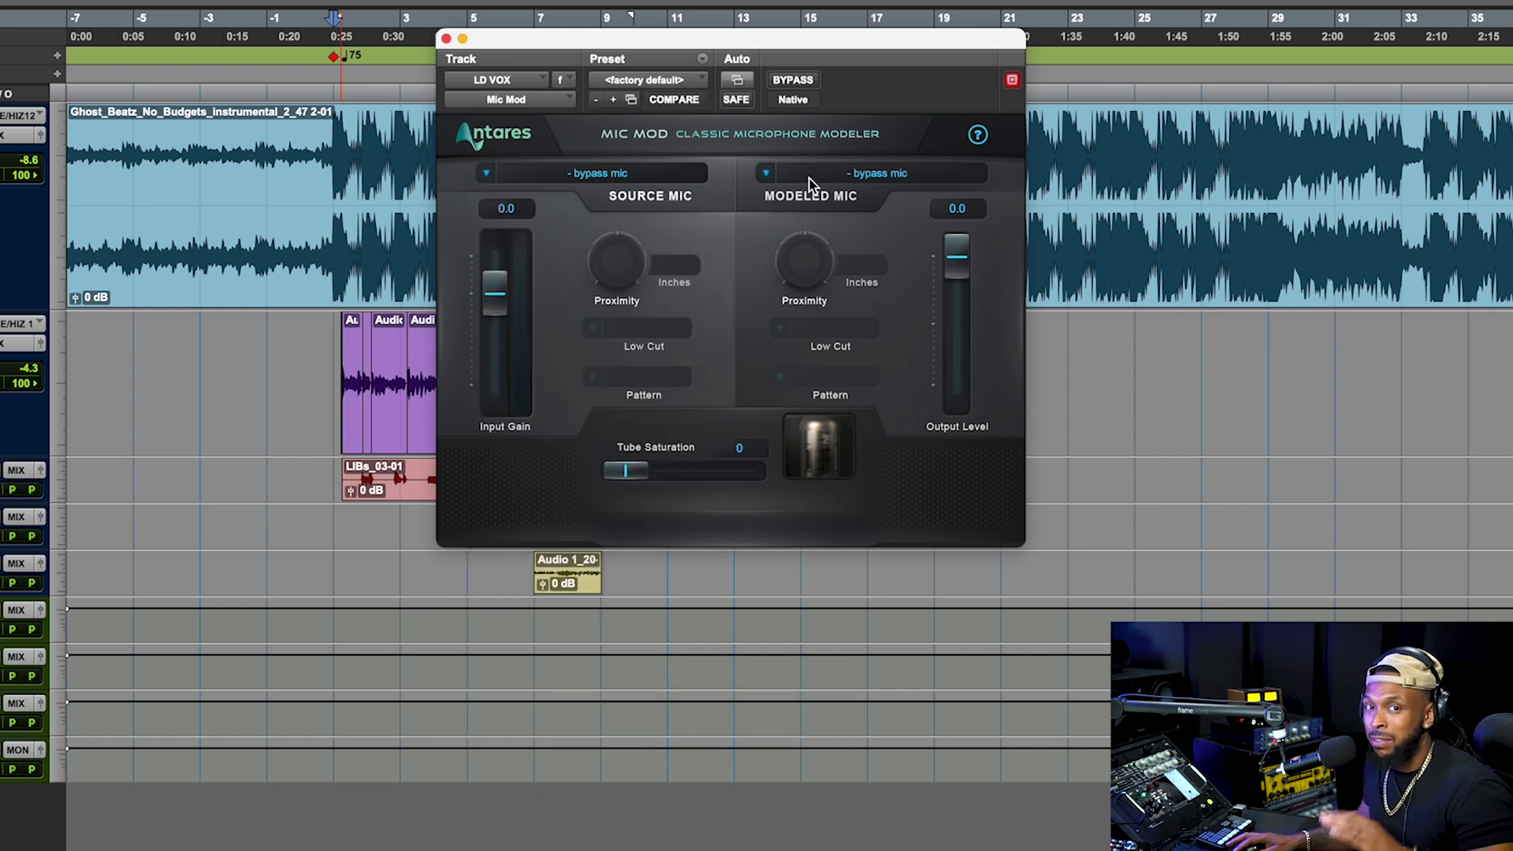
click(658, 175)
mouse_move(648, 250)
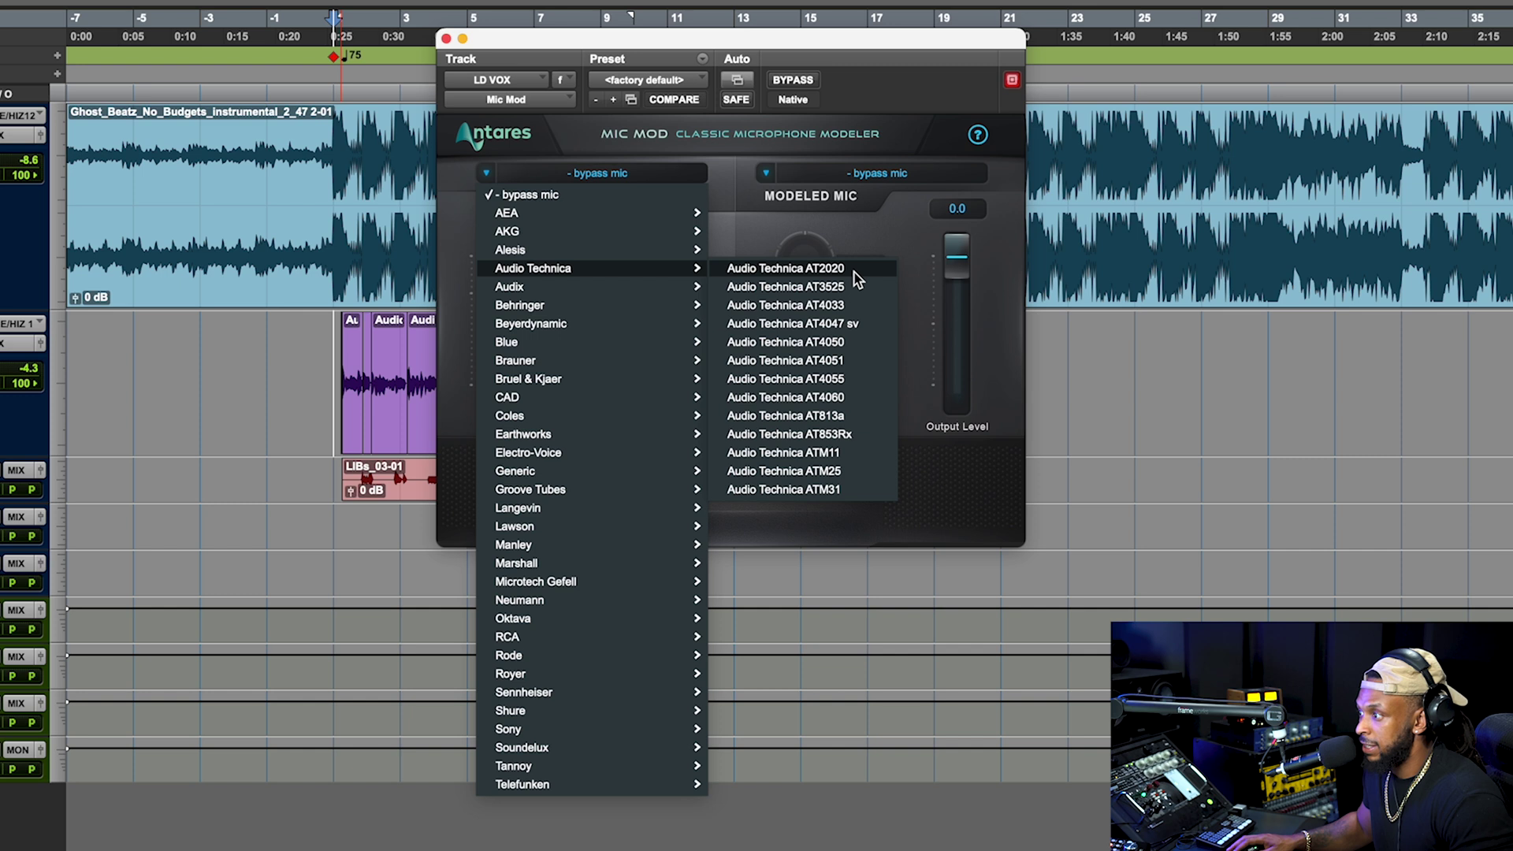
click(856, 269)
Set Mic Mod's modeled mic to the Sony C800G
click(867, 173)
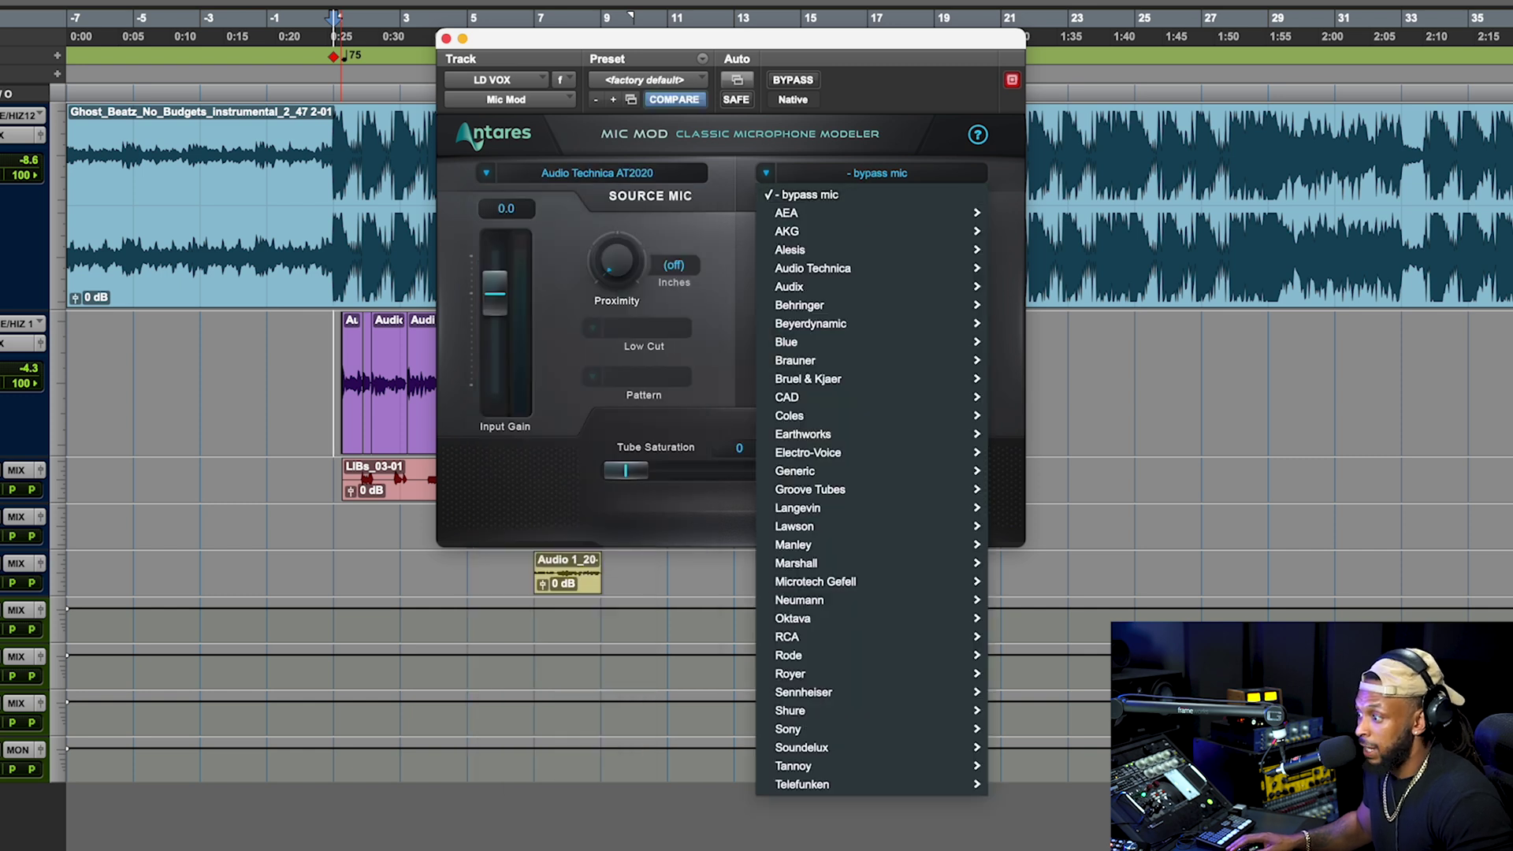
mouse_move(821, 731)
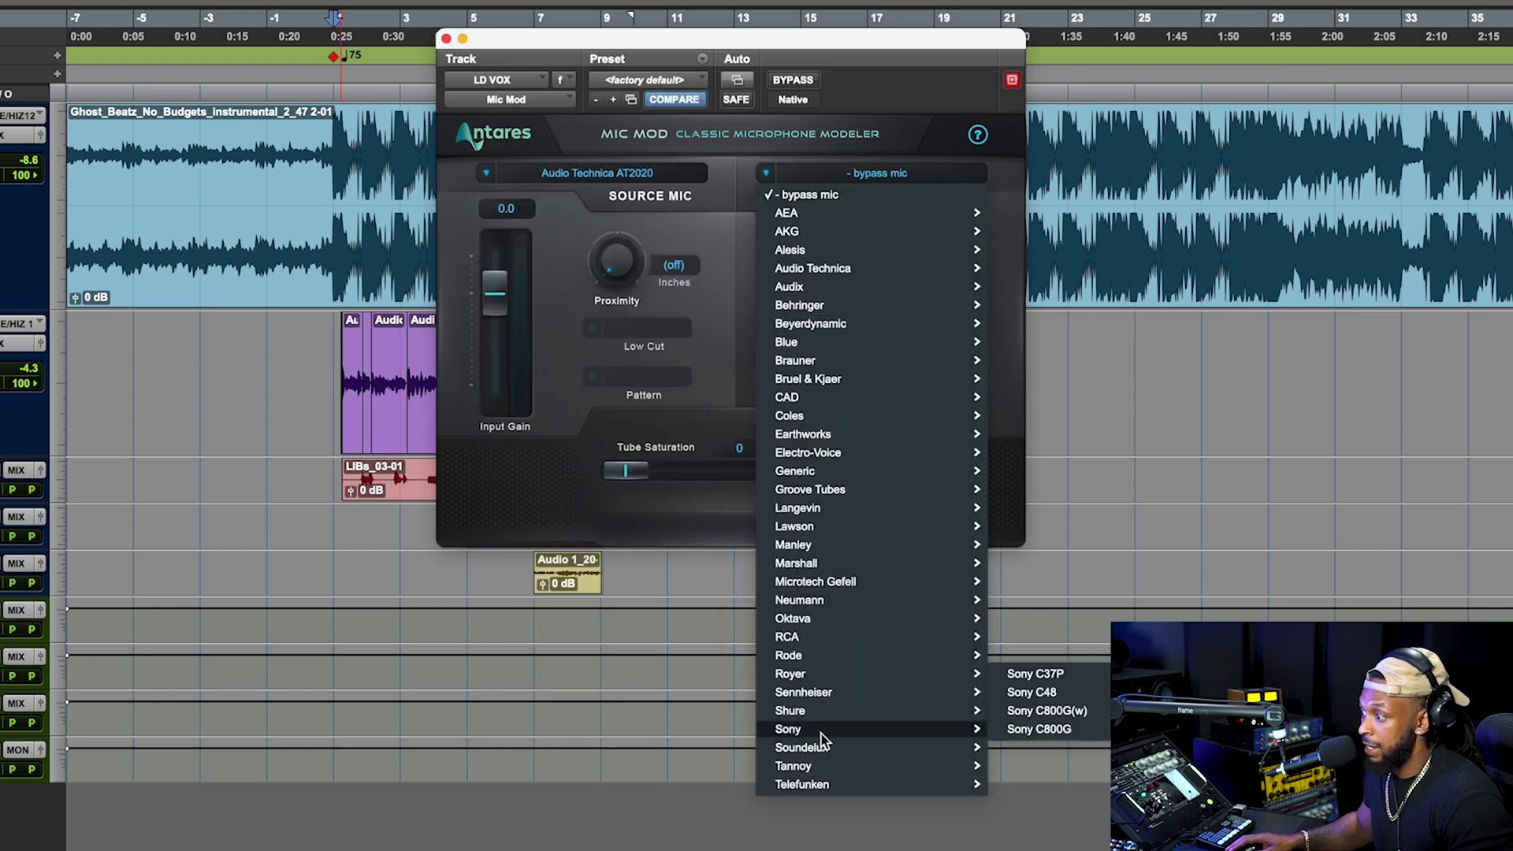
click(1071, 730)
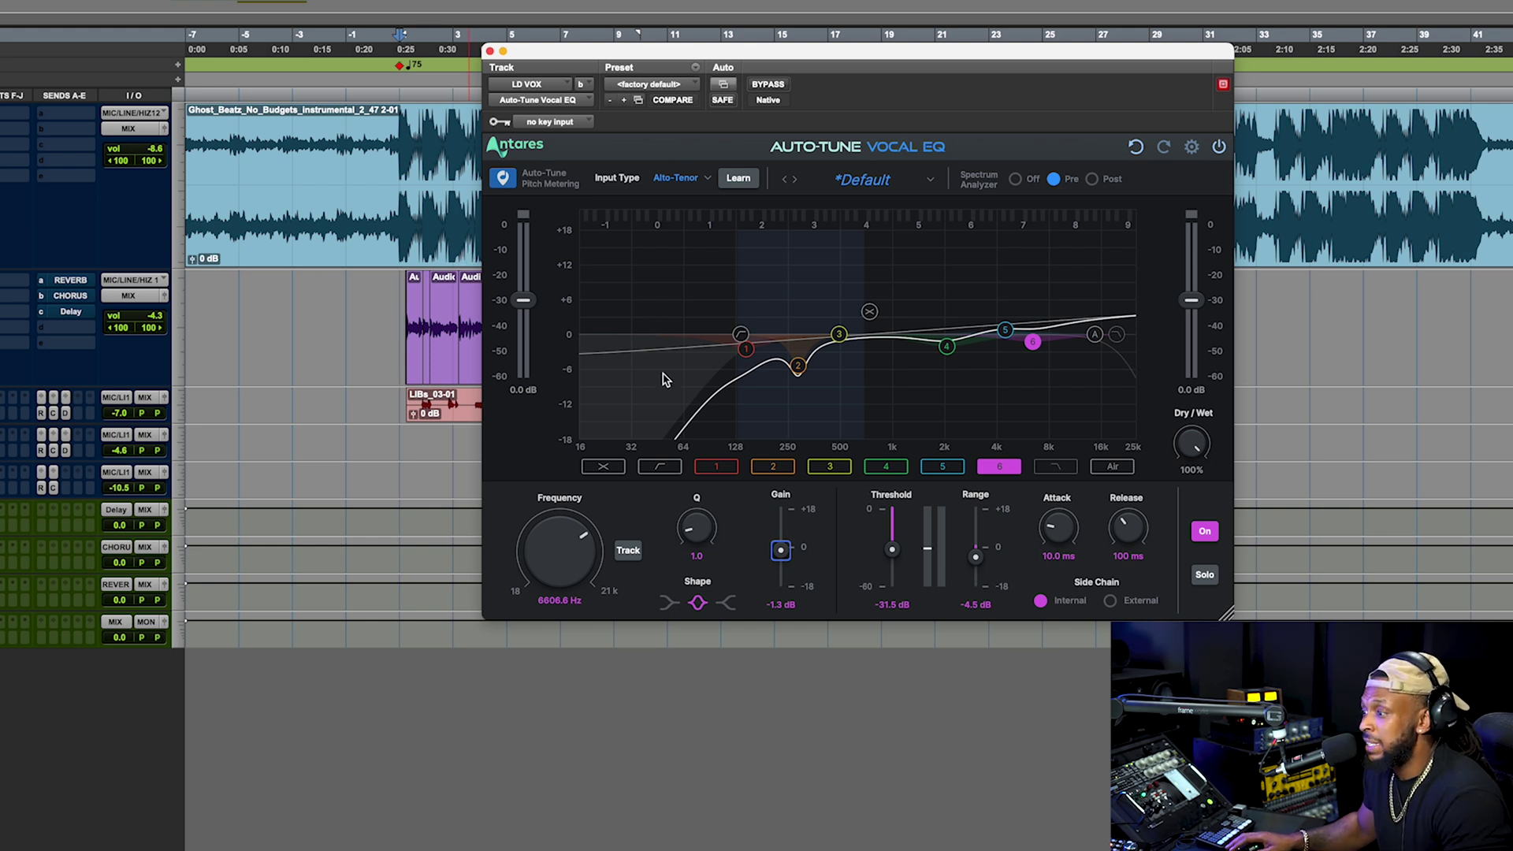
Select band 1 in LD VOX's Auto-Tune Vocal EQ and play the vocal to observe its harmonic tracking
click(716, 469)
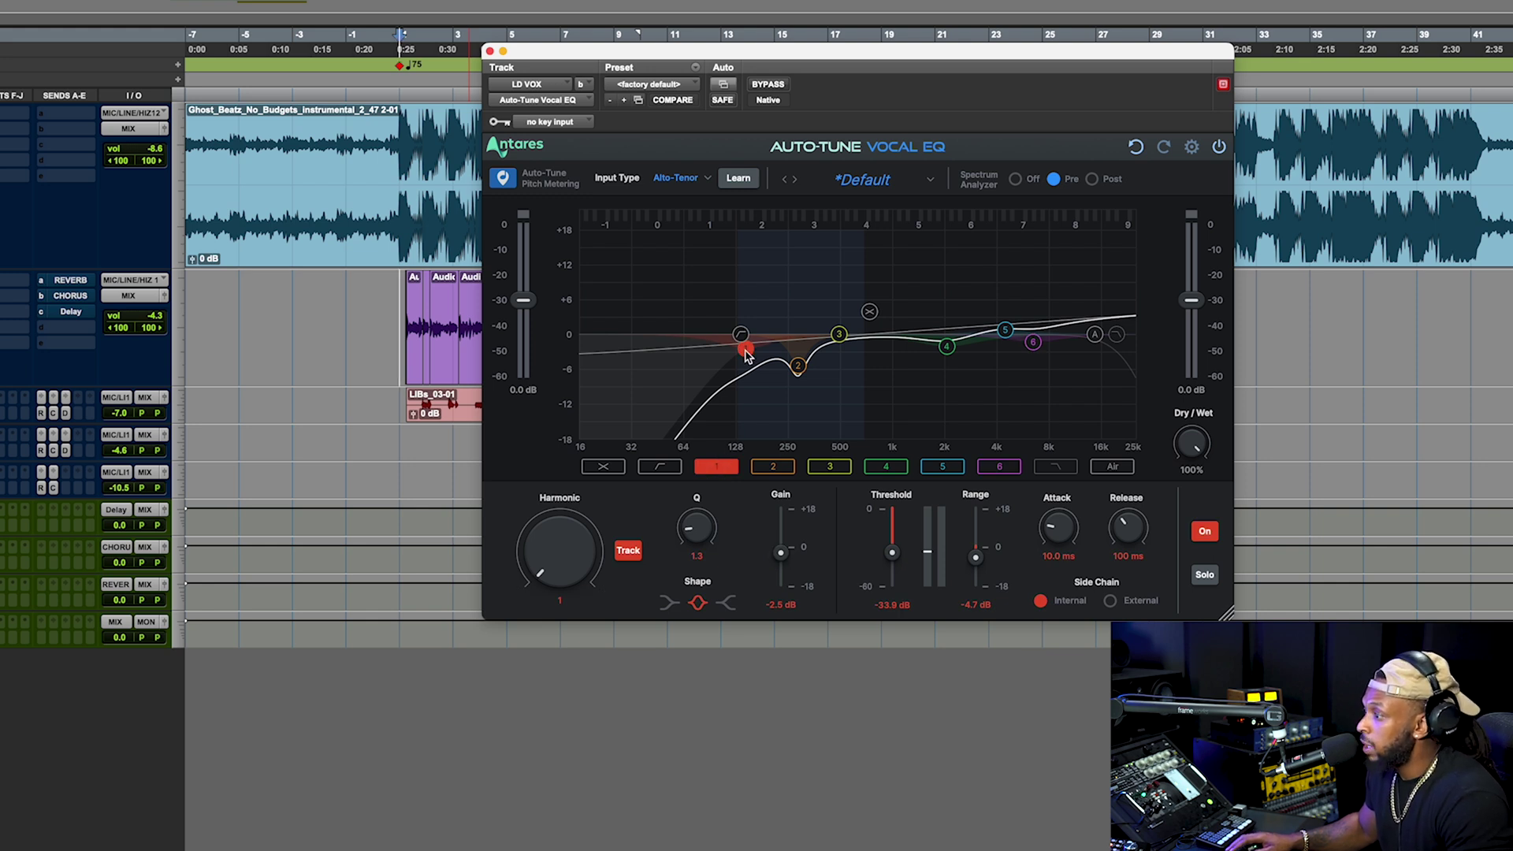
click(197, 362)
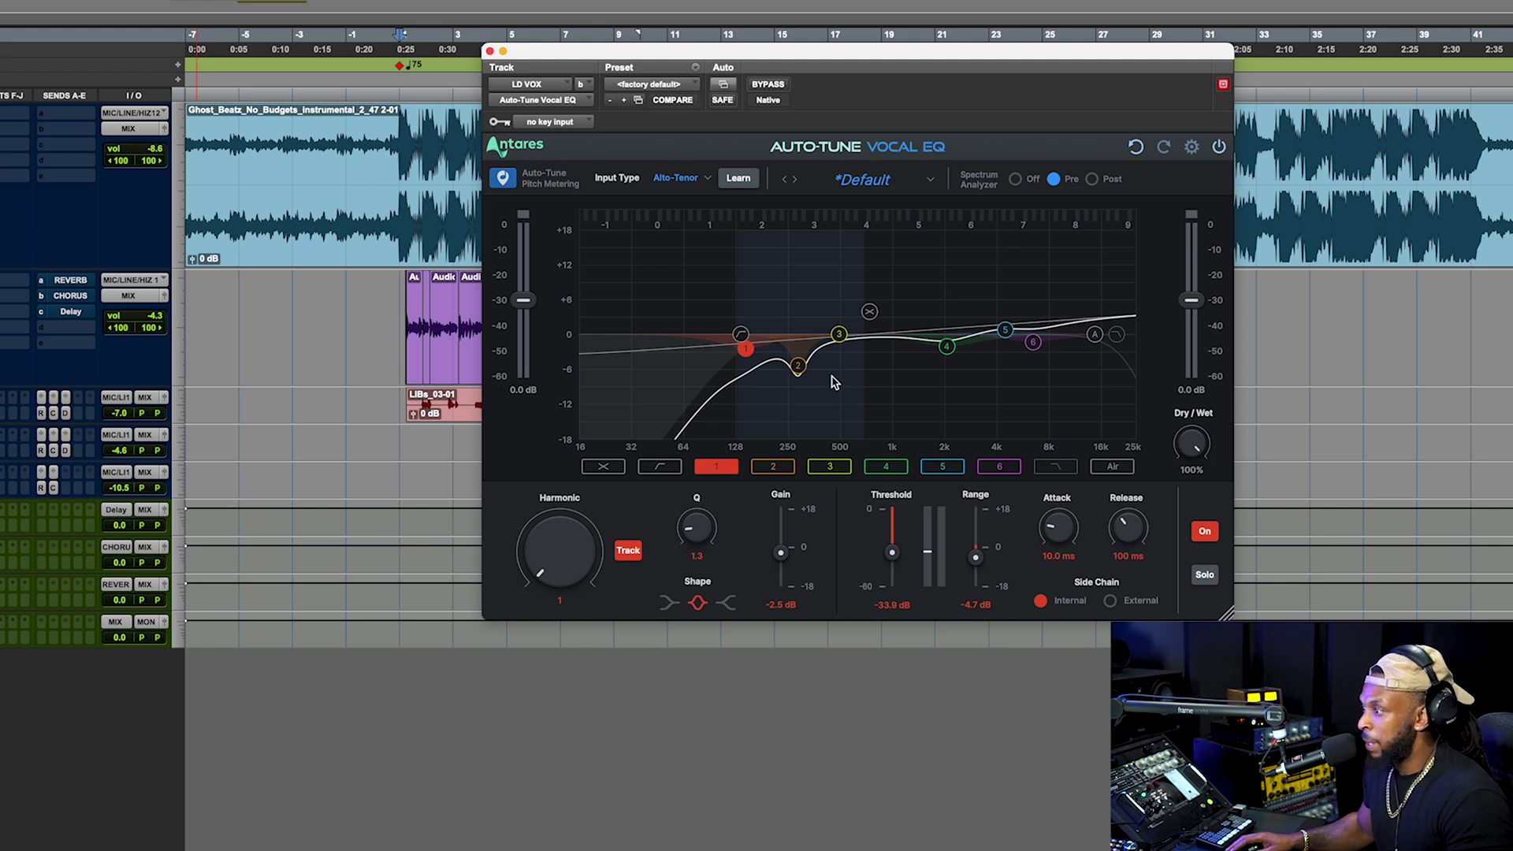
key(space)
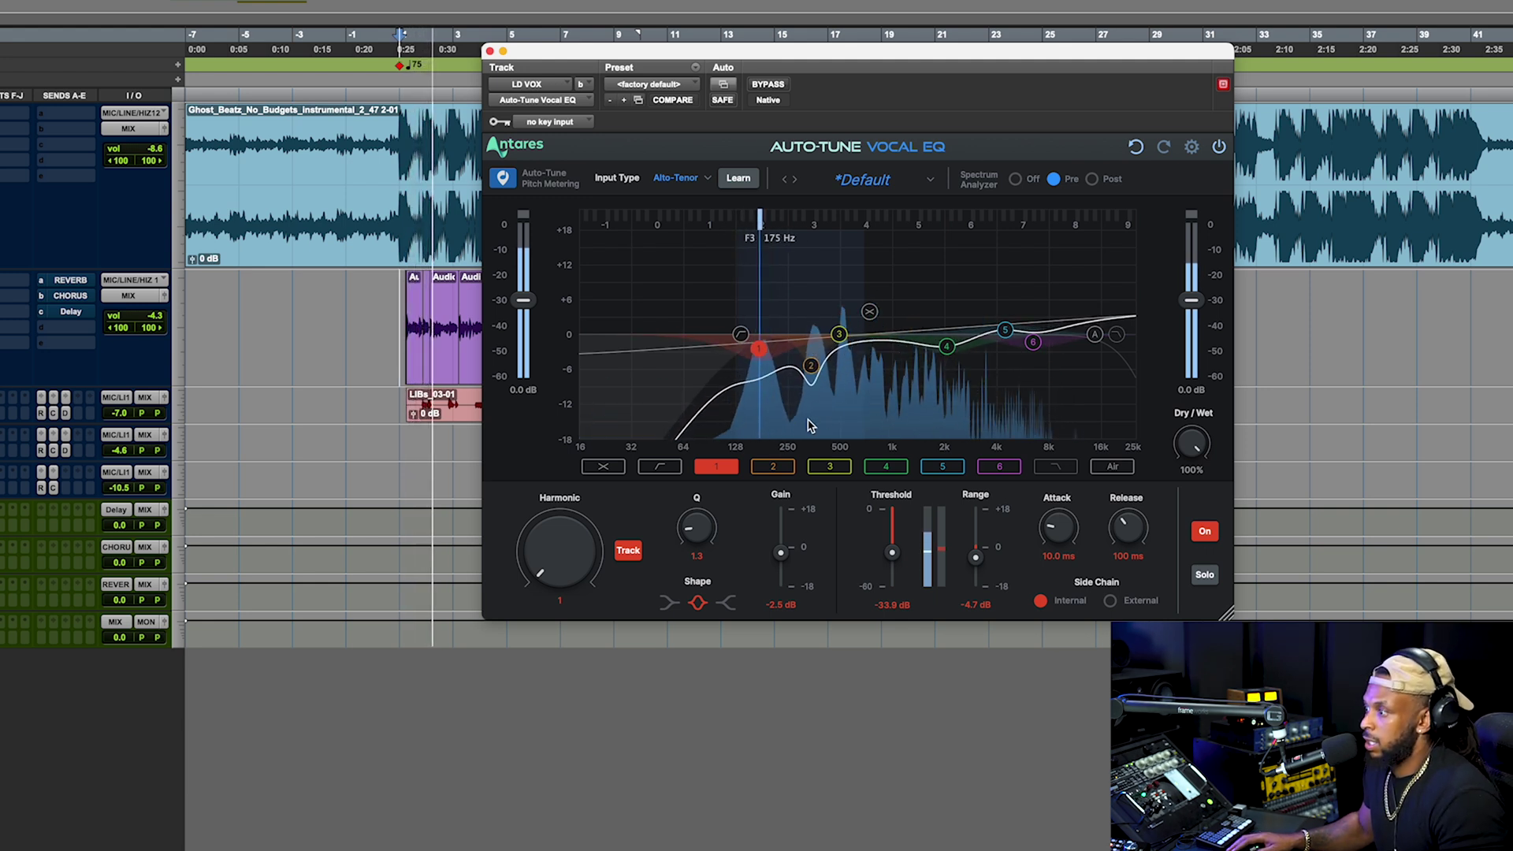
key(space)
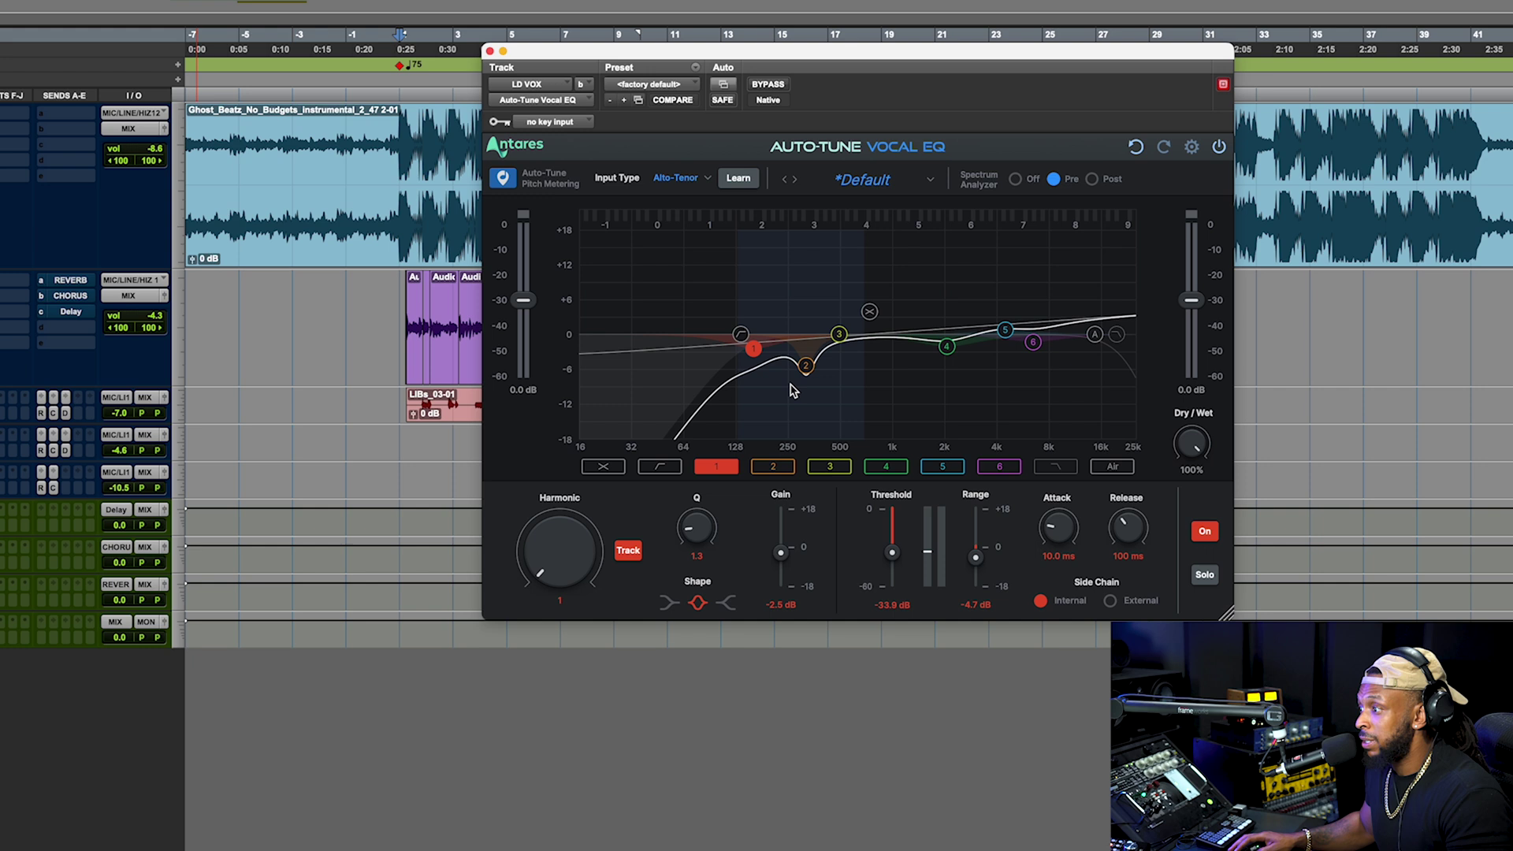
Set the Vocal EQ's tilt filter to about 0.76 dB/Oct and display the Air band's settings
click(869, 312)
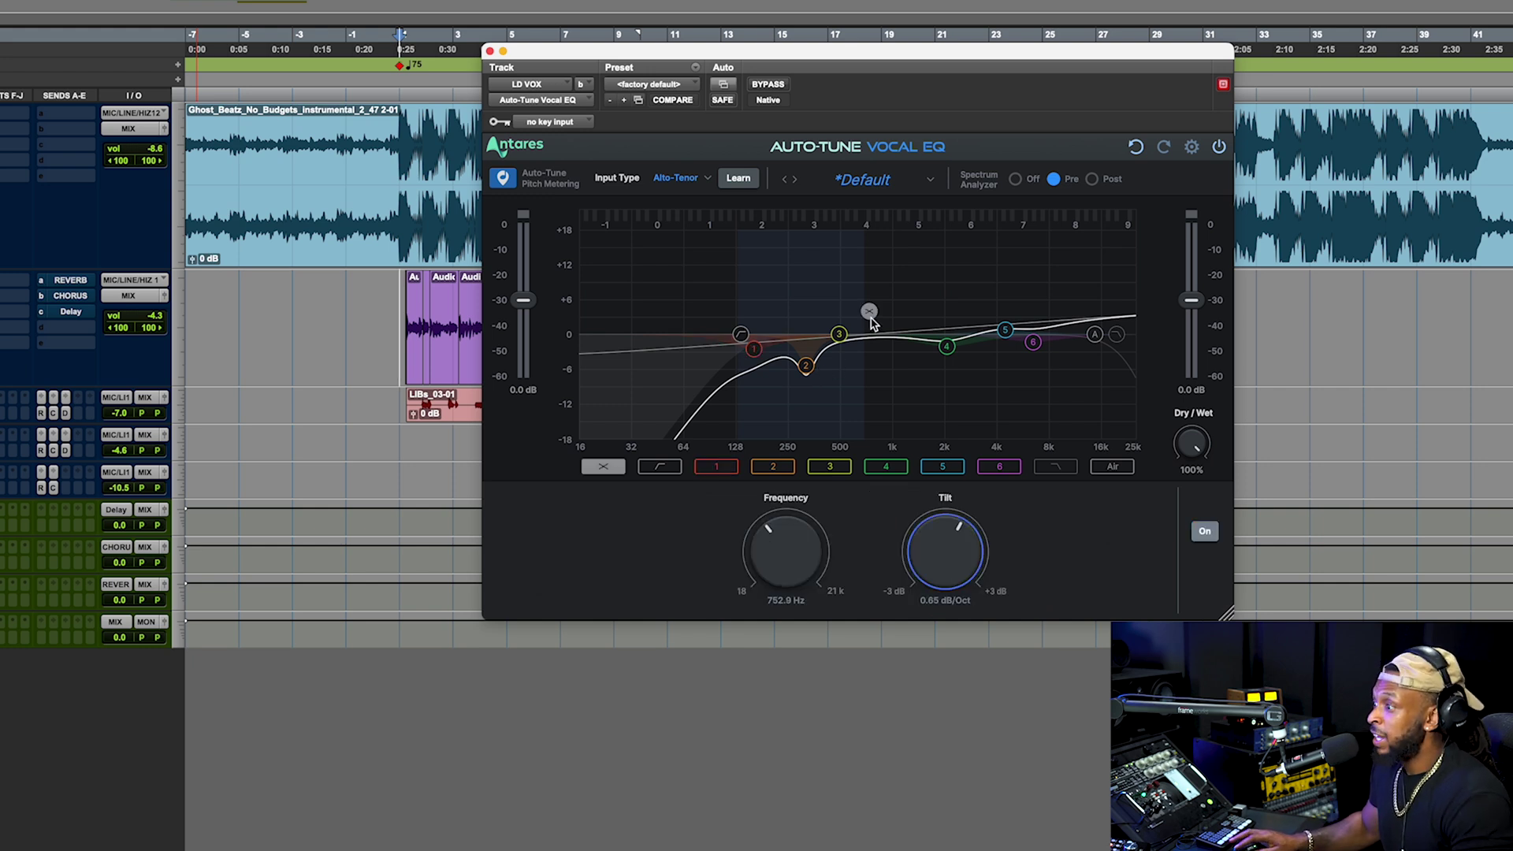
drag(949, 565, 952, 561)
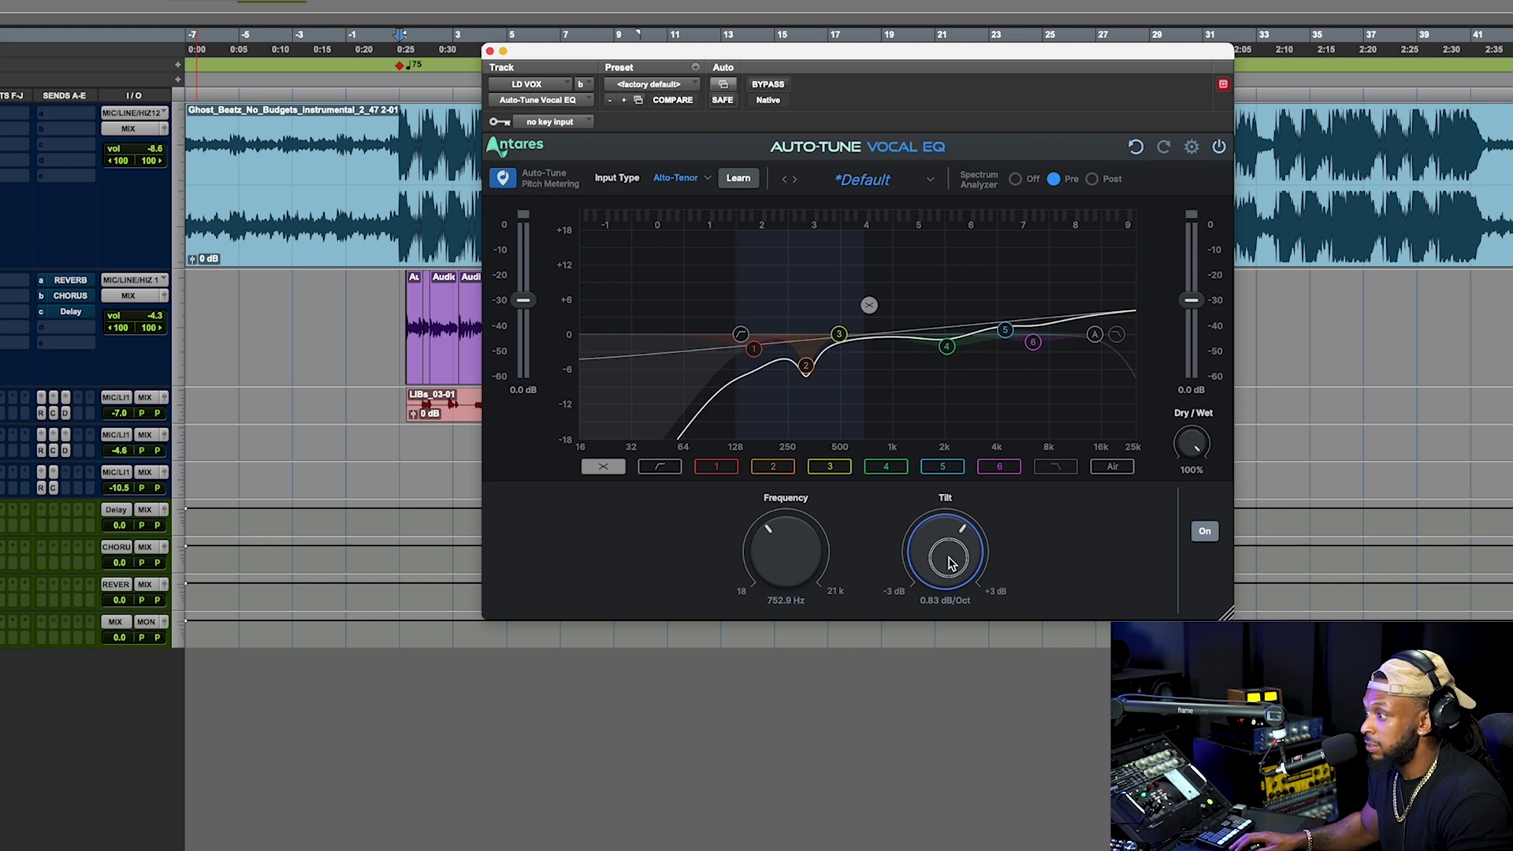
drag(948, 558, 949, 559)
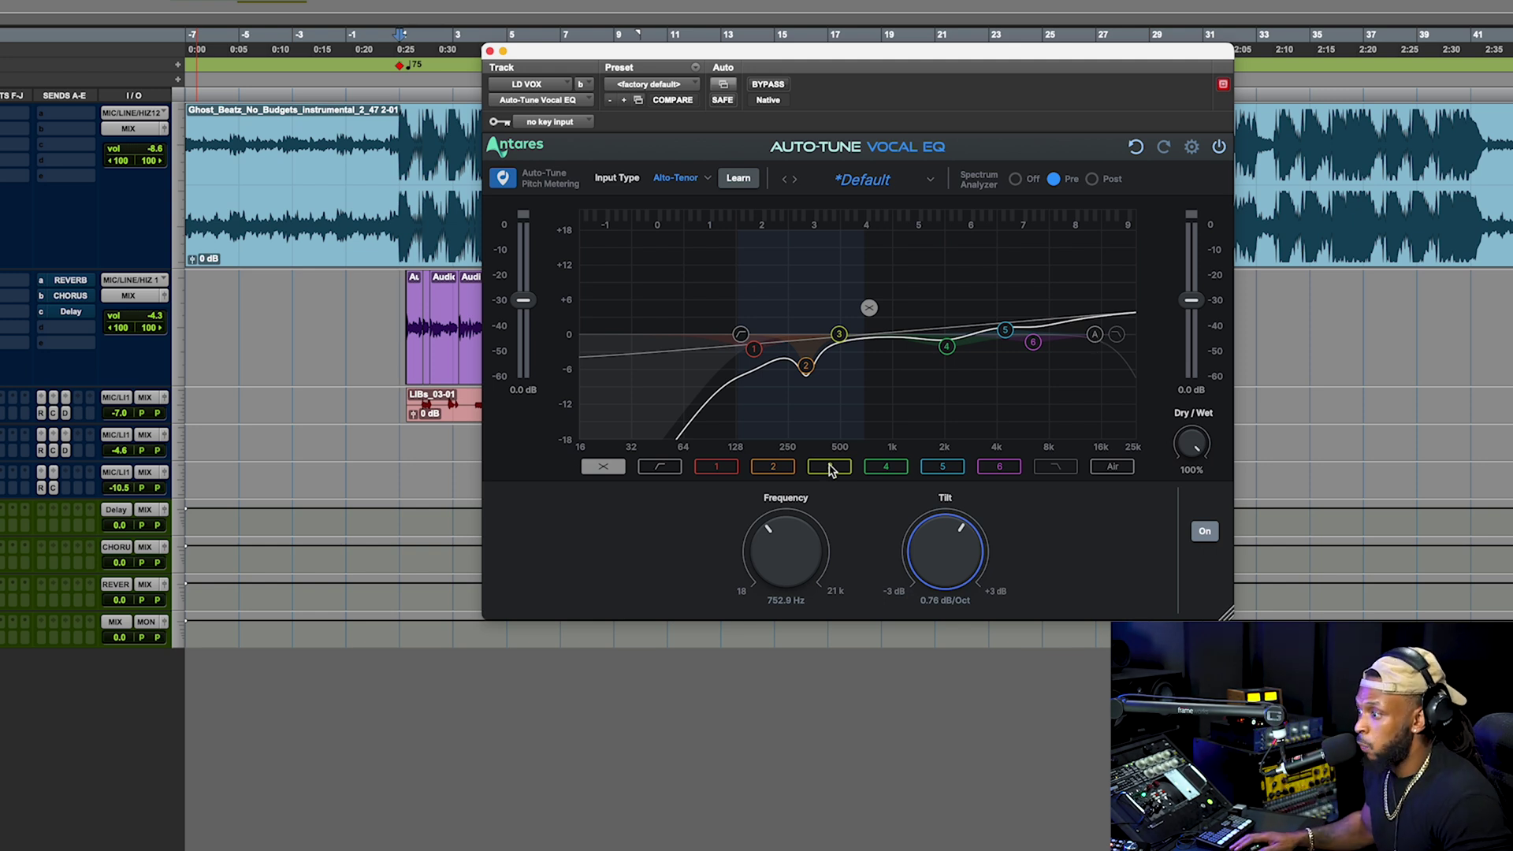
click(1111, 467)
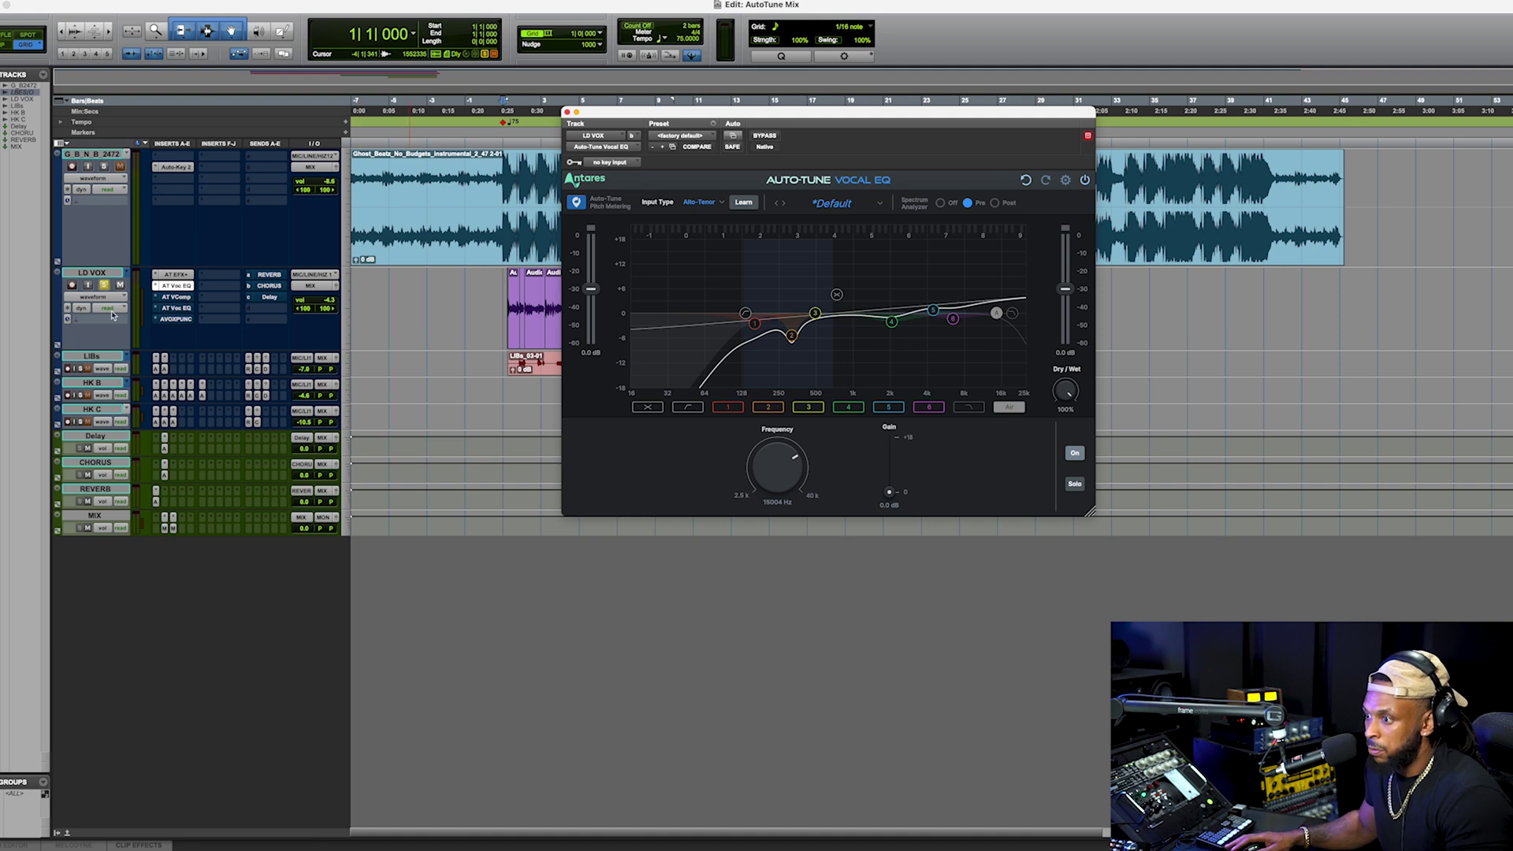
Open Auto-Tune Vocal Compressor on the LD VOX track and audition the vocal with the compressor bypassed and active
click(170, 297)
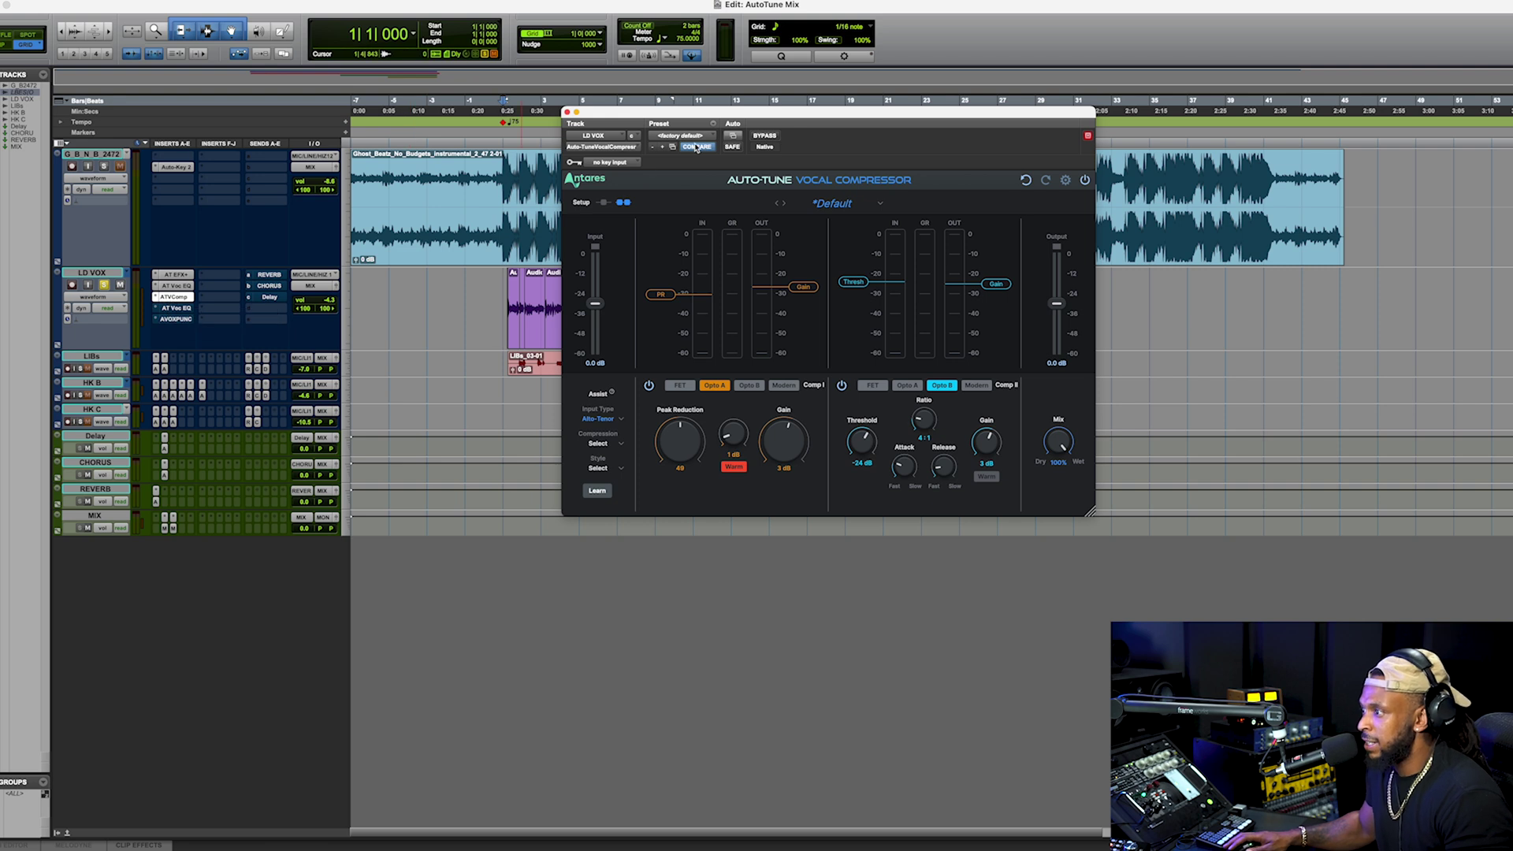
click(760, 137)
key(space)
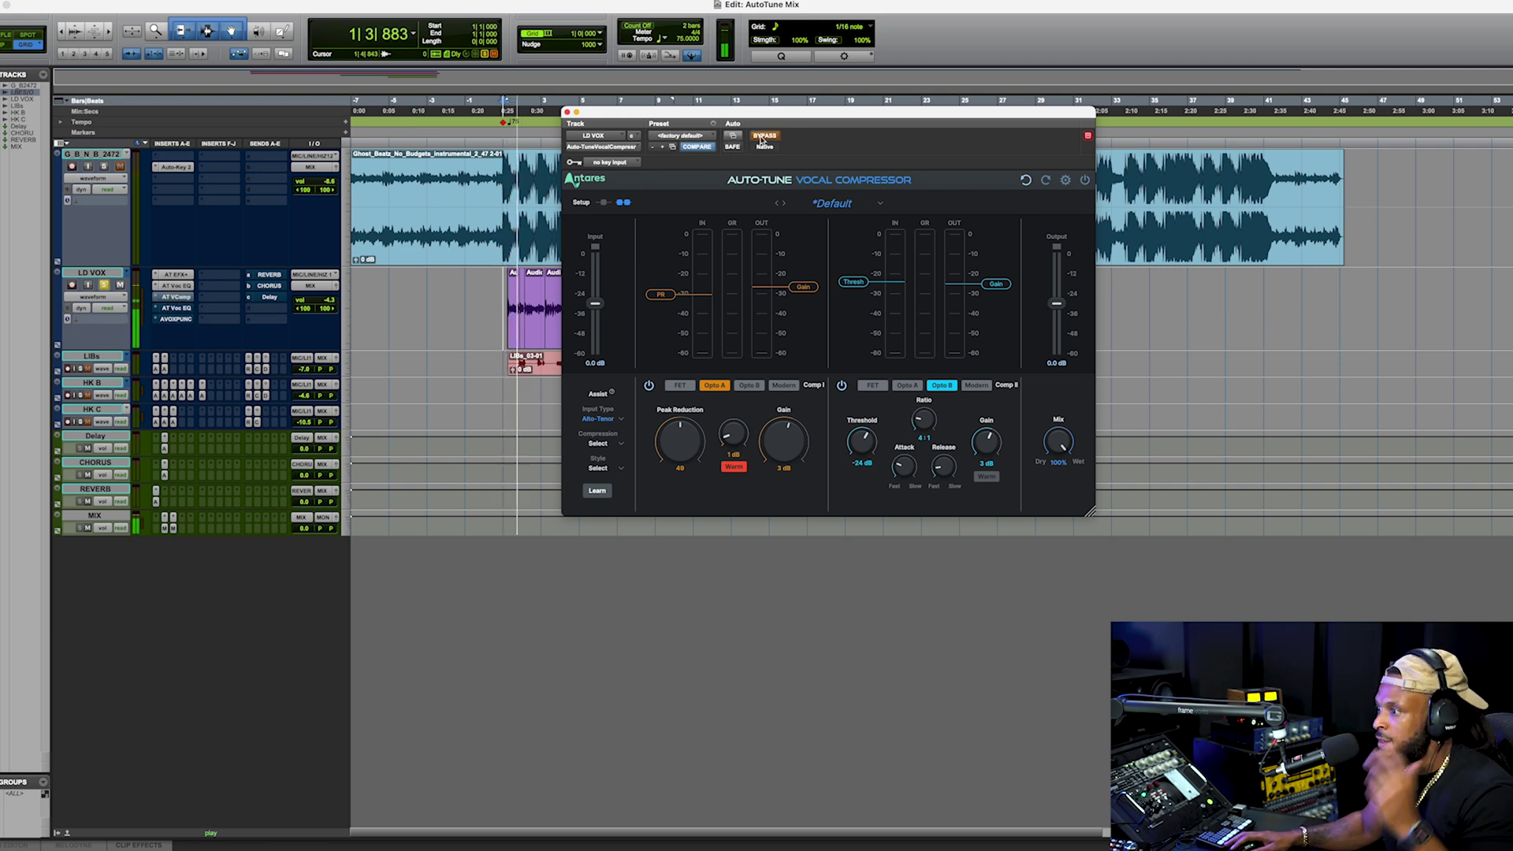
click(761, 138)
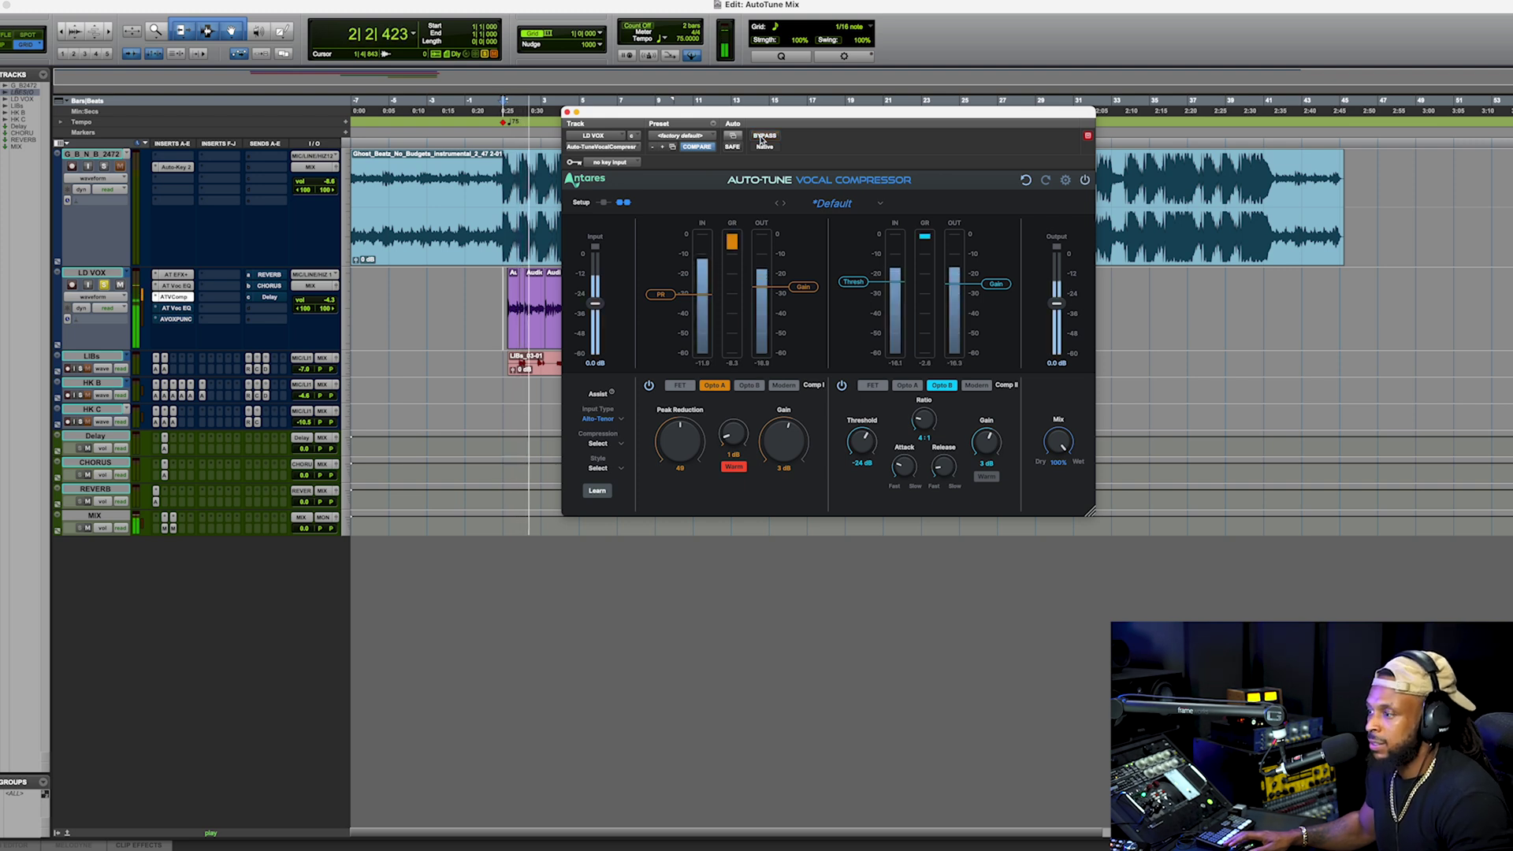
click(762, 138)
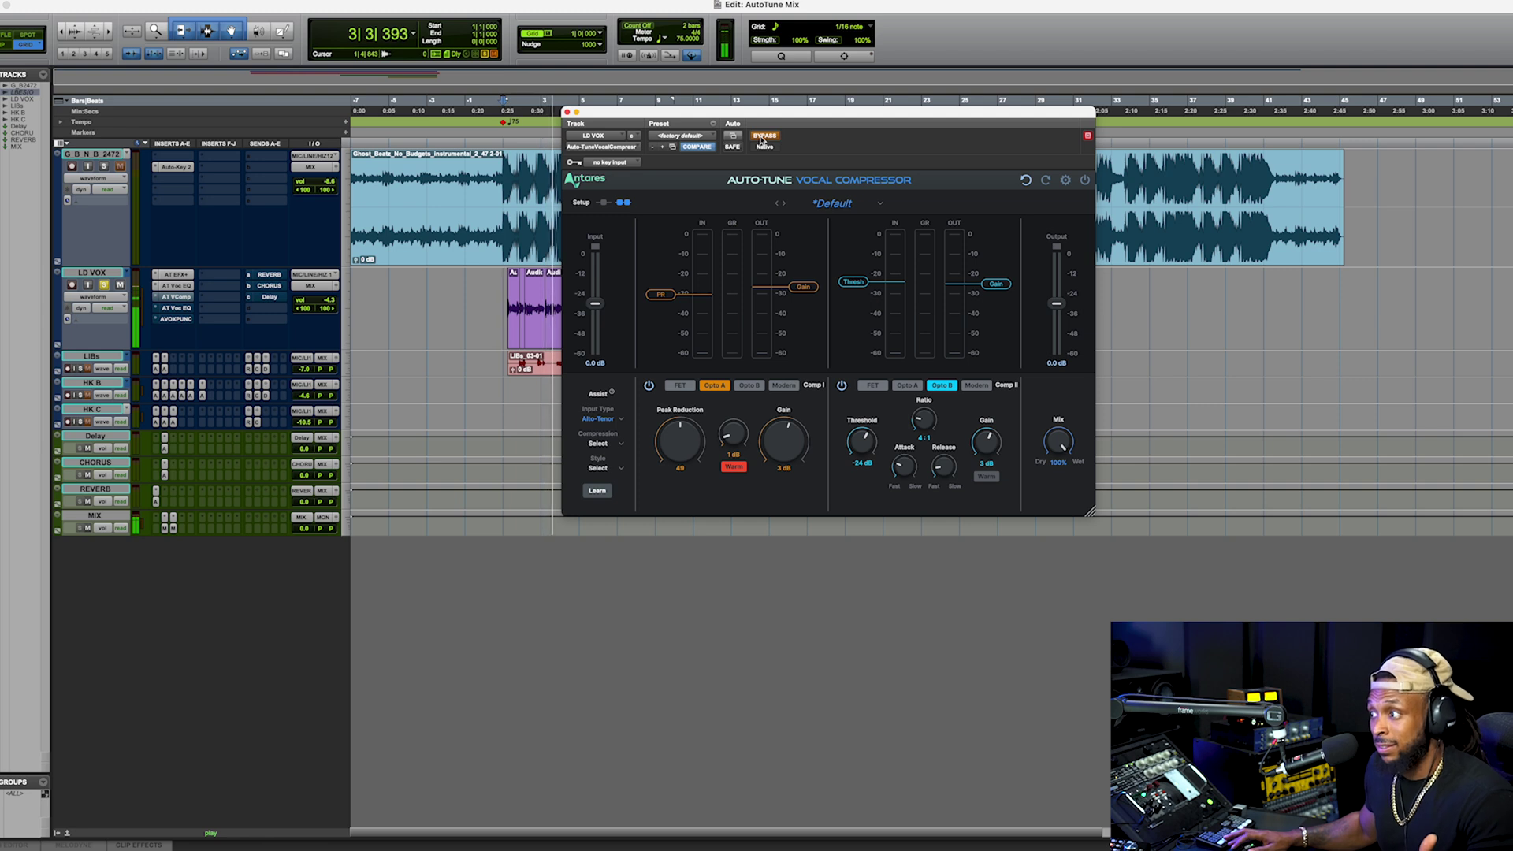
click(761, 139)
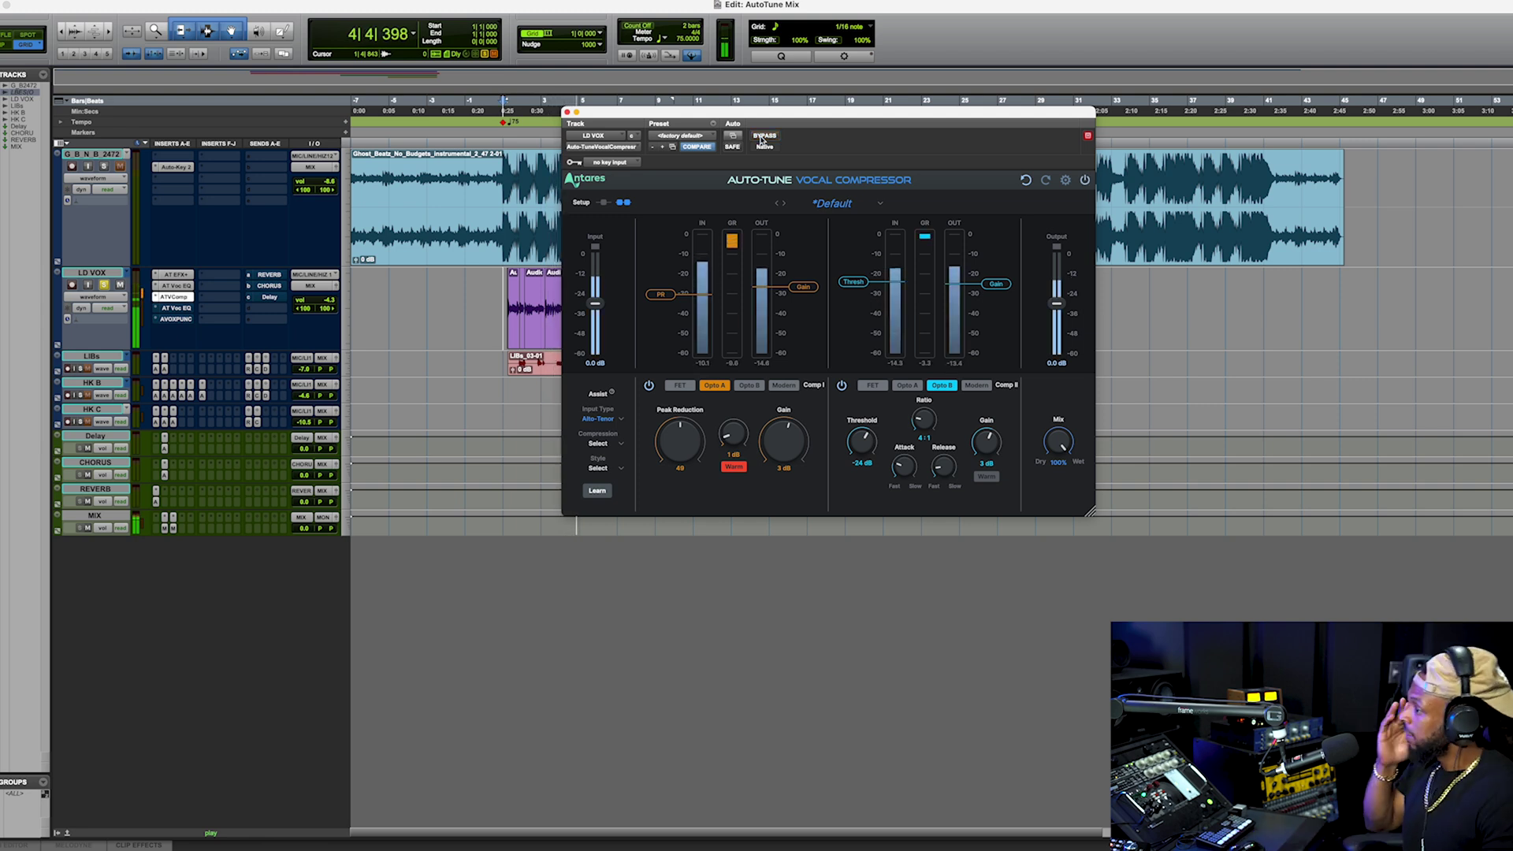
key(space)
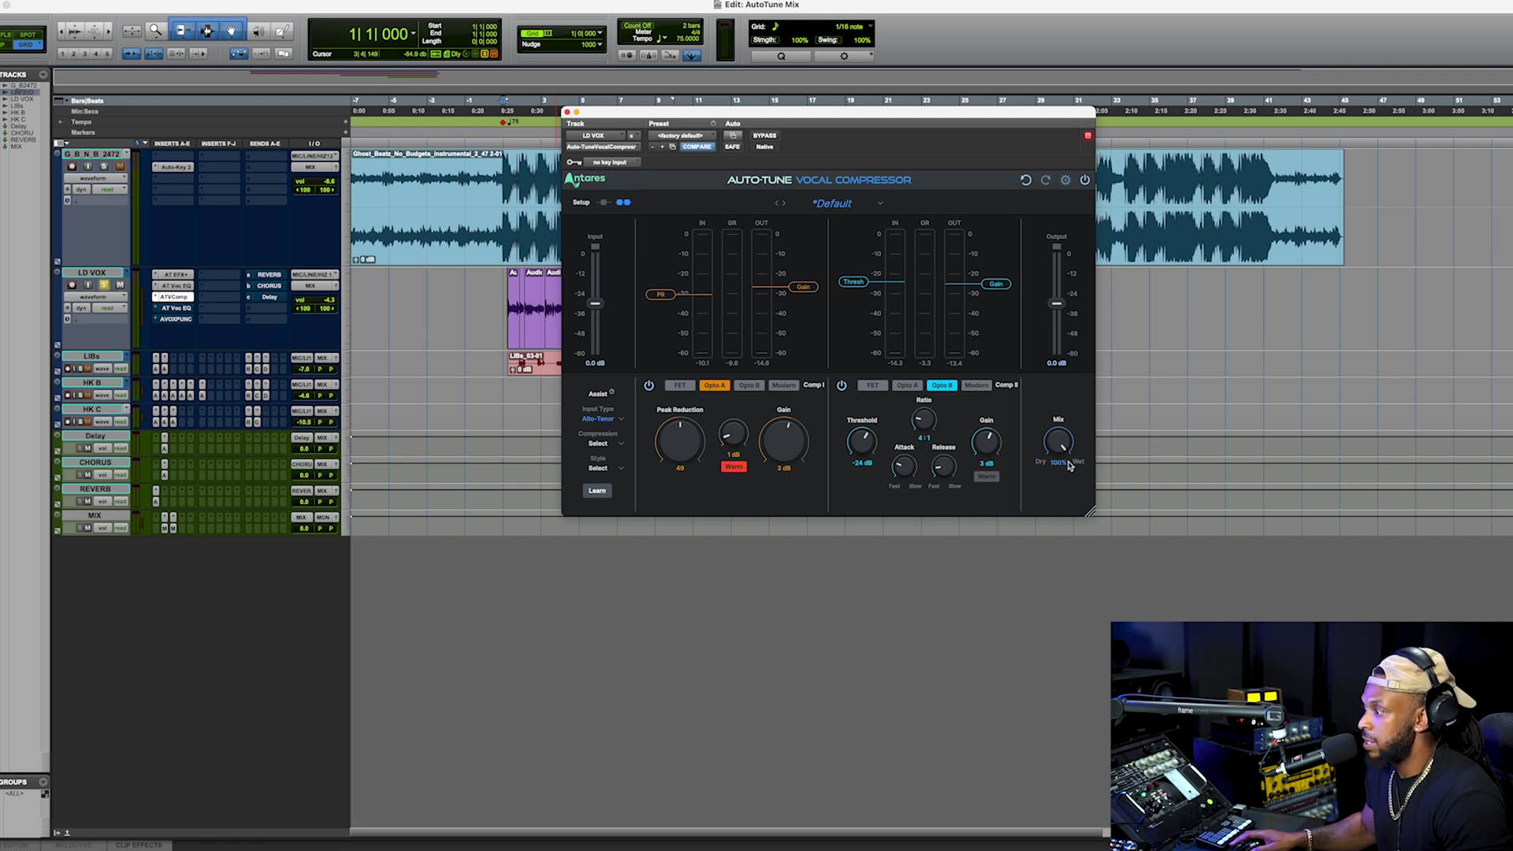
Open the second Auto-Tune Vocal EQ on the LD VOX track and inspect band 2
click(178, 309)
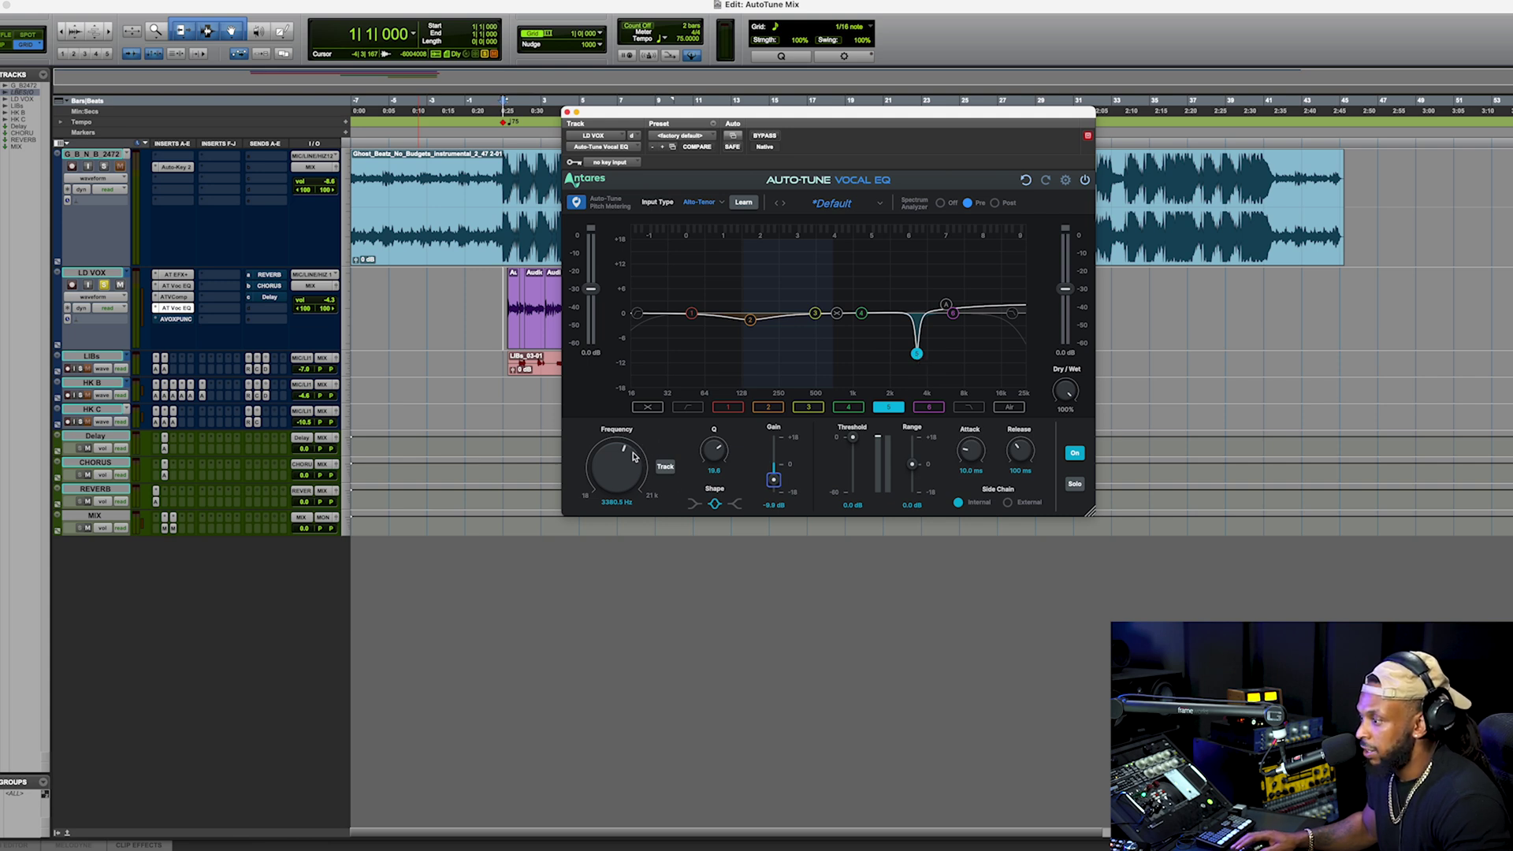
click(749, 321)
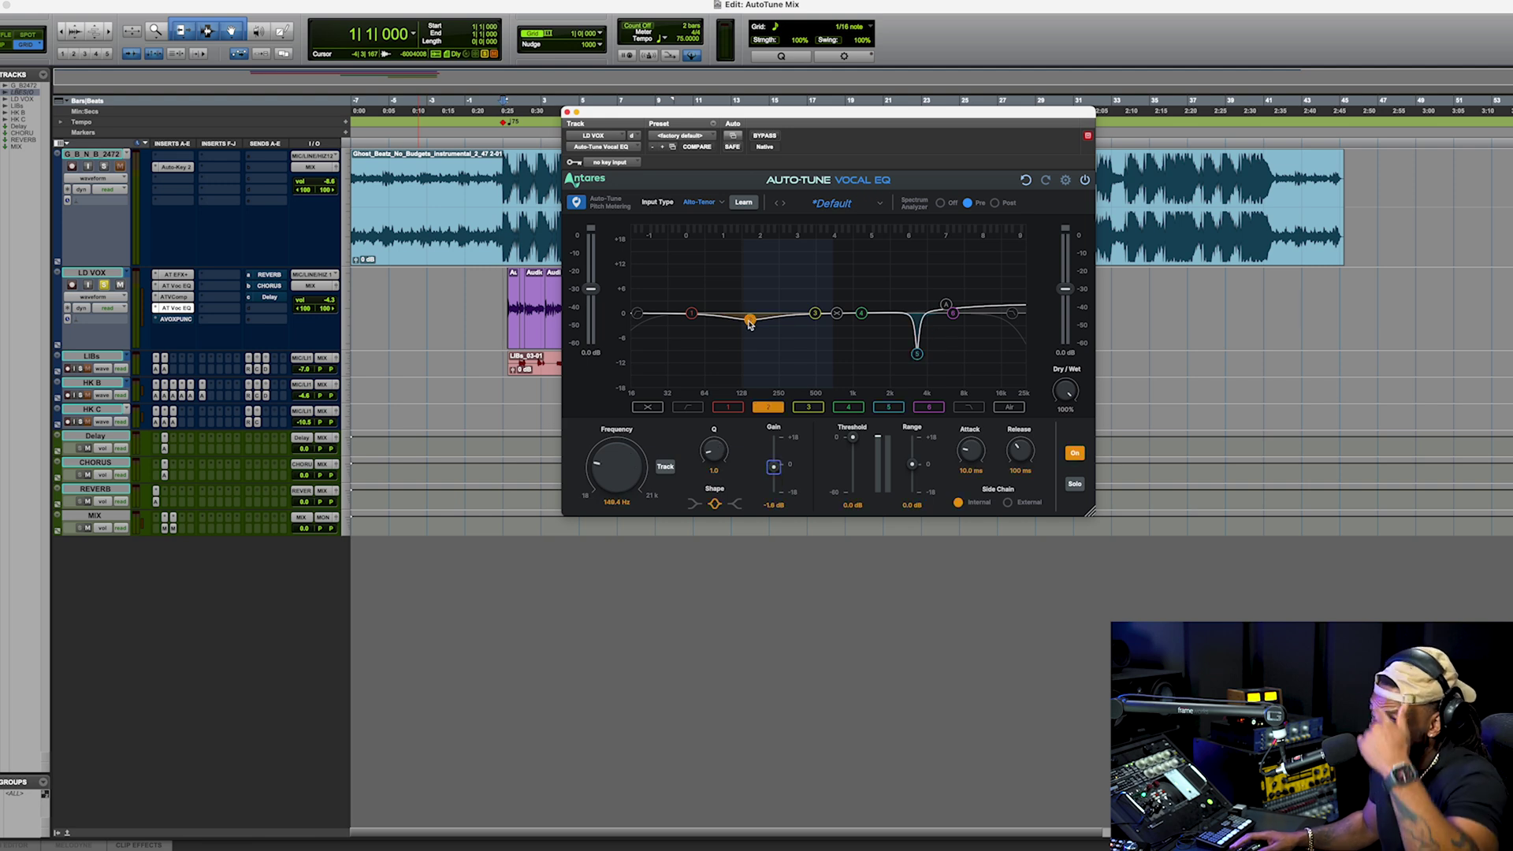
Open the AVOX Punch plug-in on the LD VOX track and solo the instrumental track
click(175, 319)
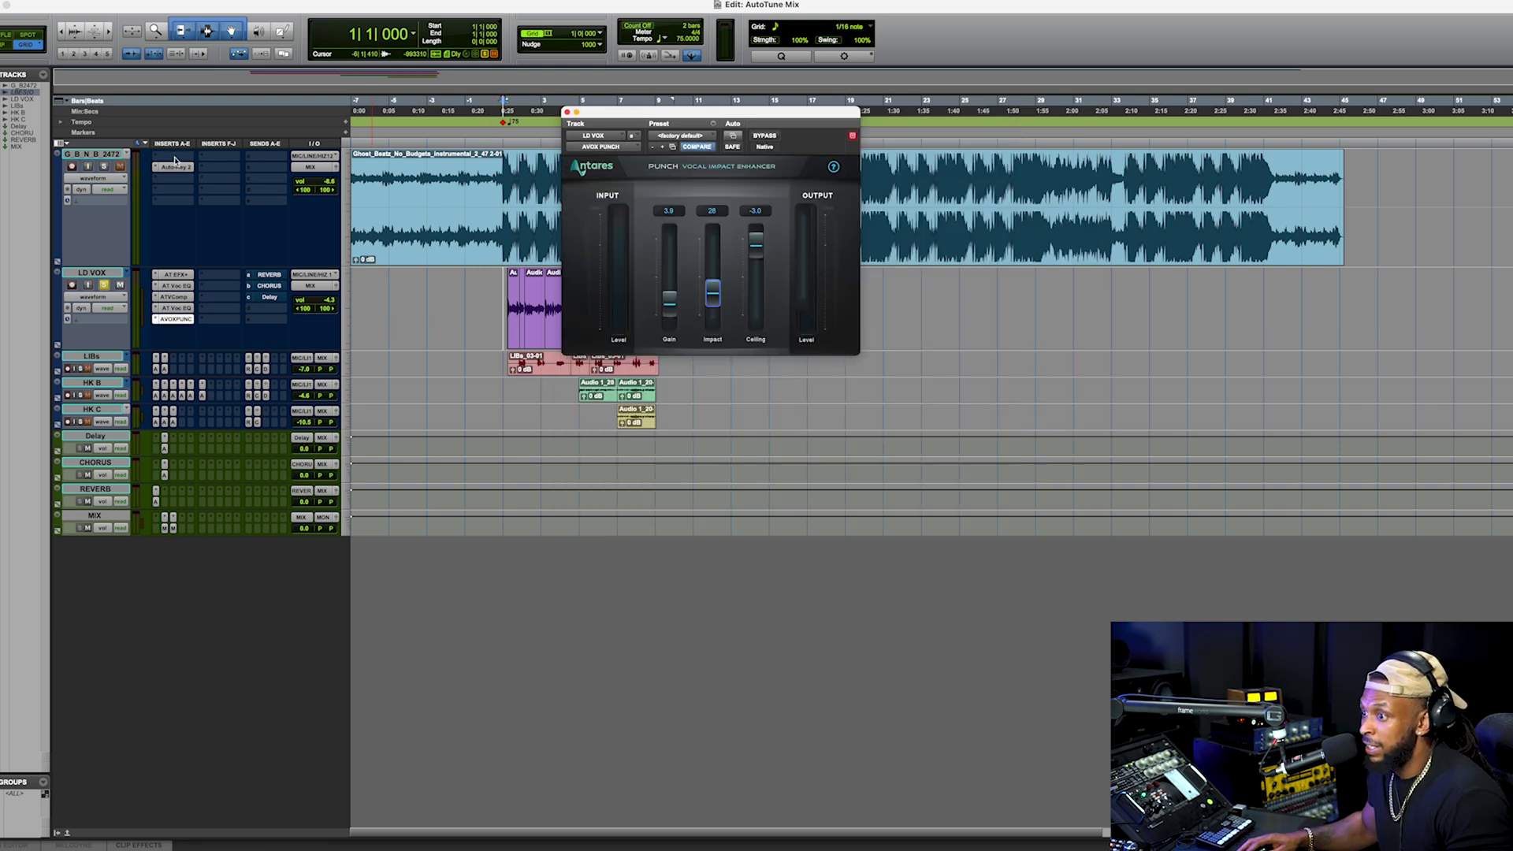
click(105, 166)
click(103, 285)
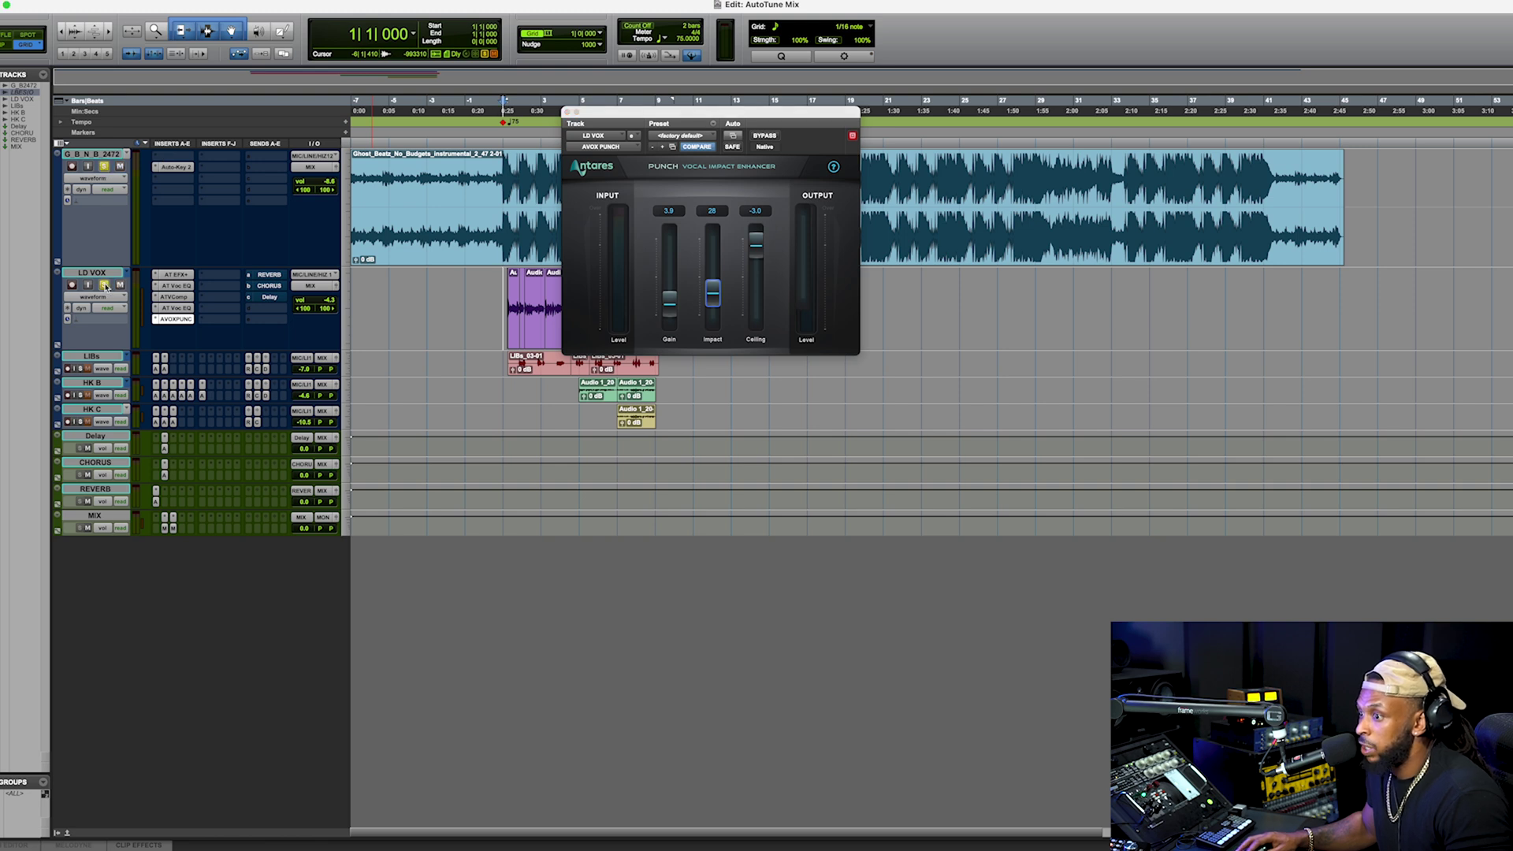
Move the Punch window clear of the clips and play the song with Punch bypassed and active for comparison
click(760, 137)
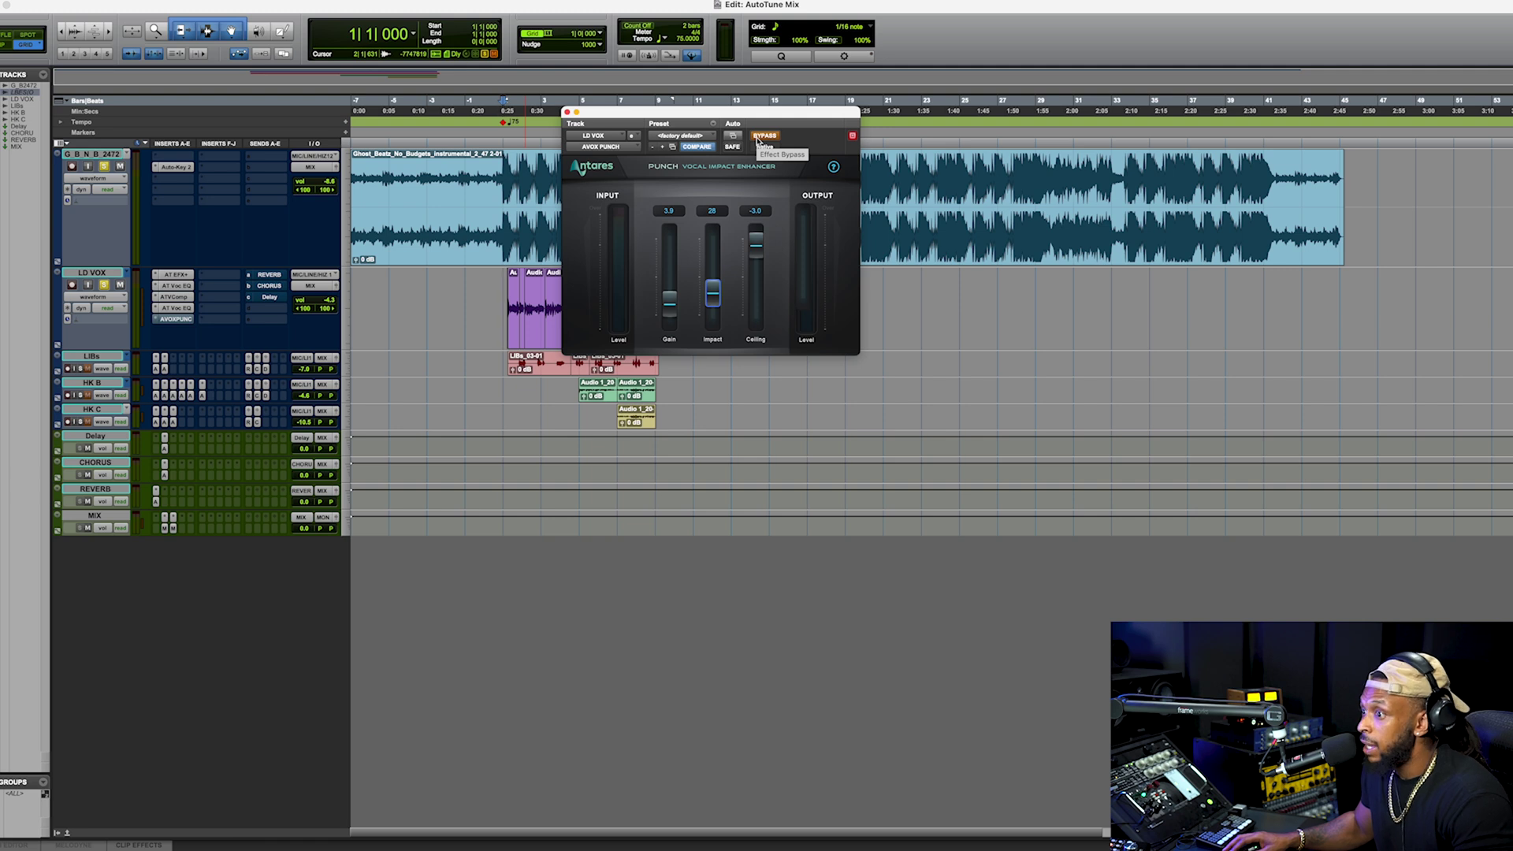
drag(777, 117, 910, 280)
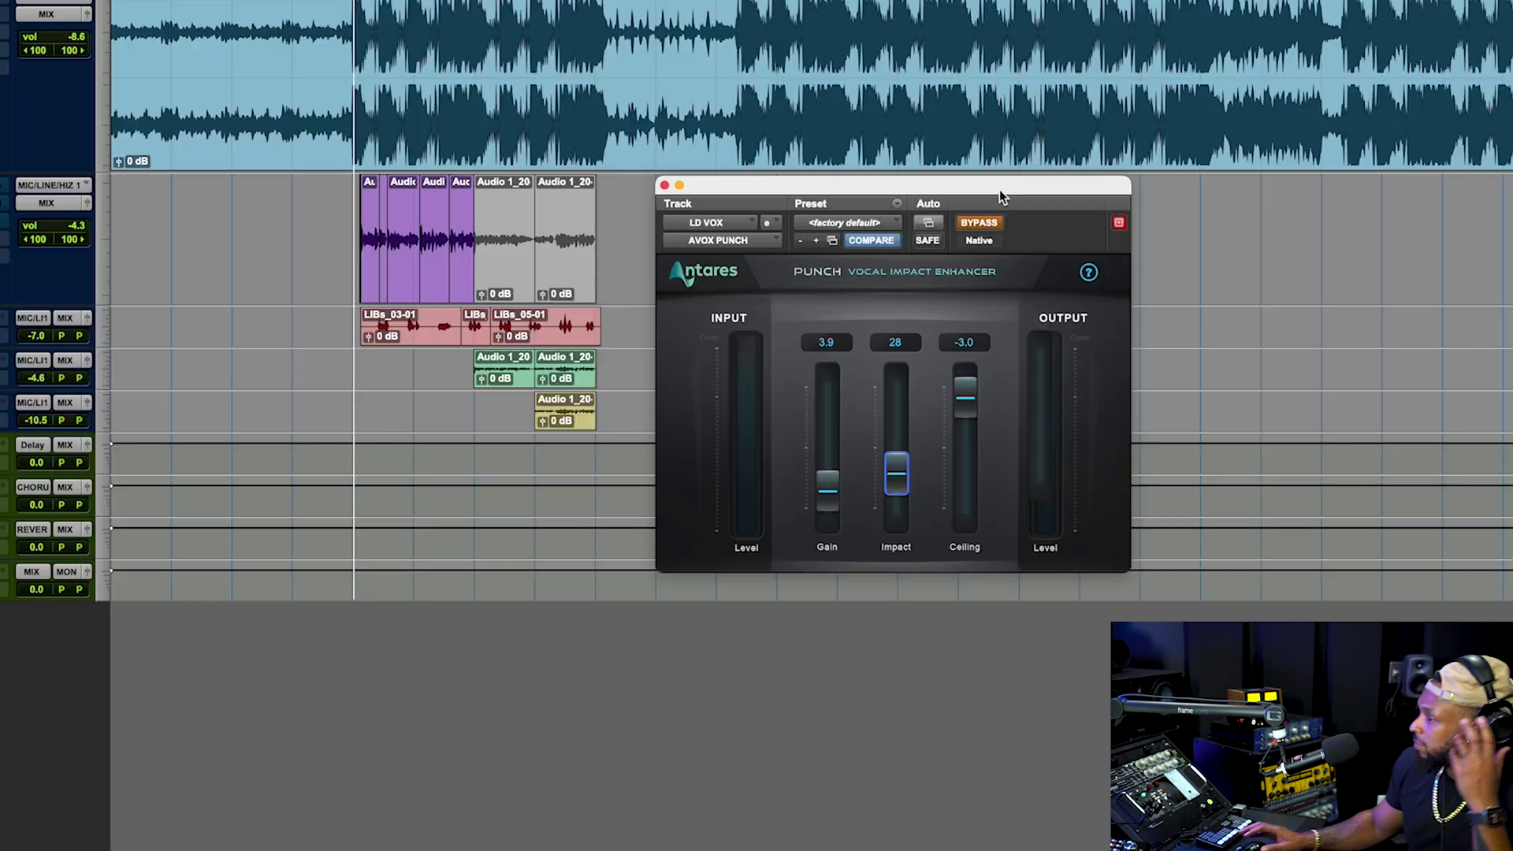
key(space)
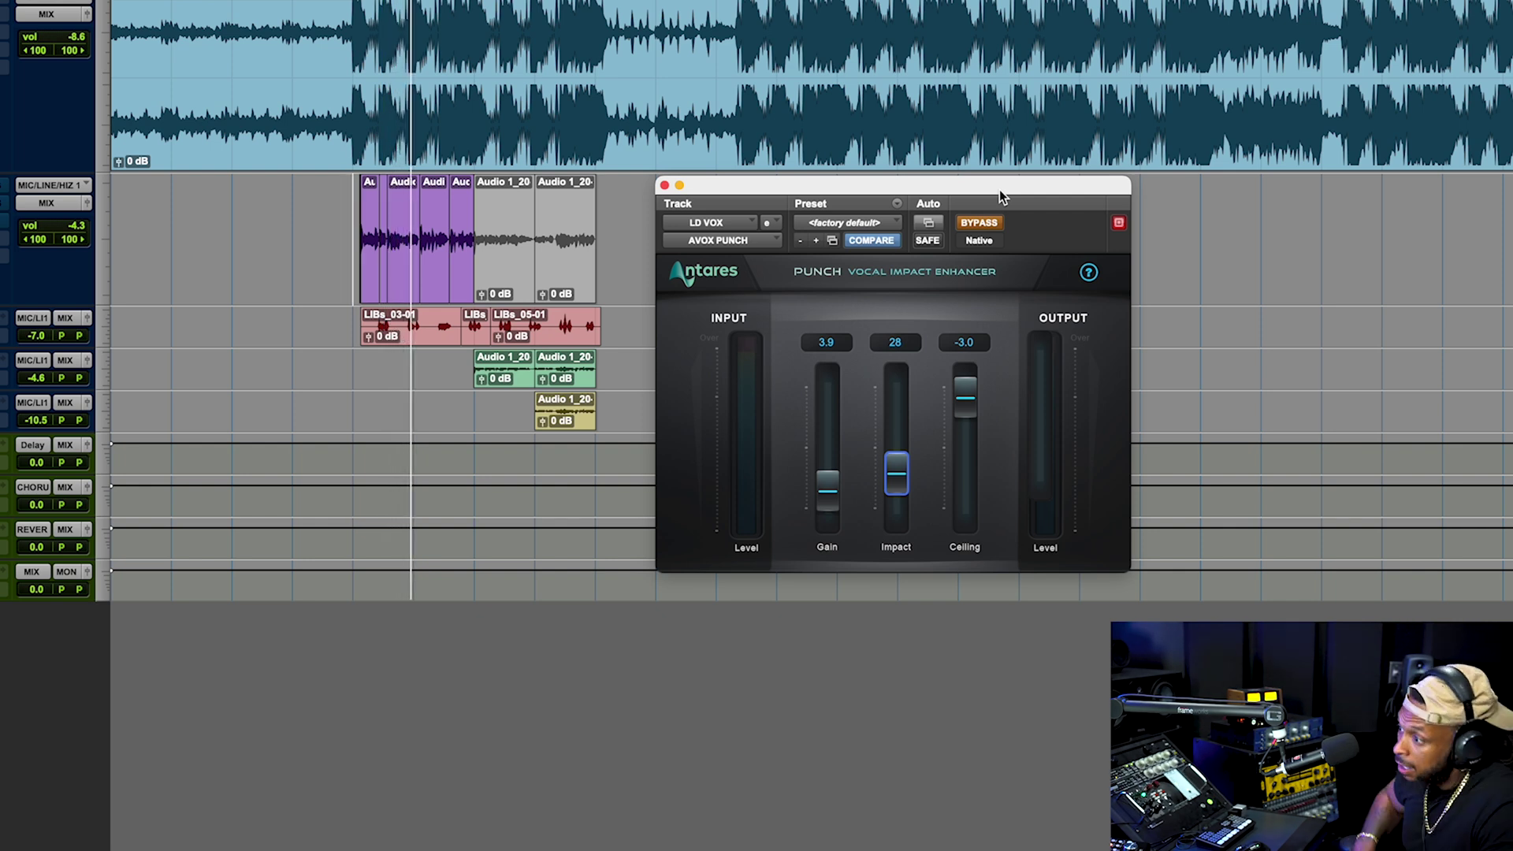
click(976, 225)
click(976, 227)
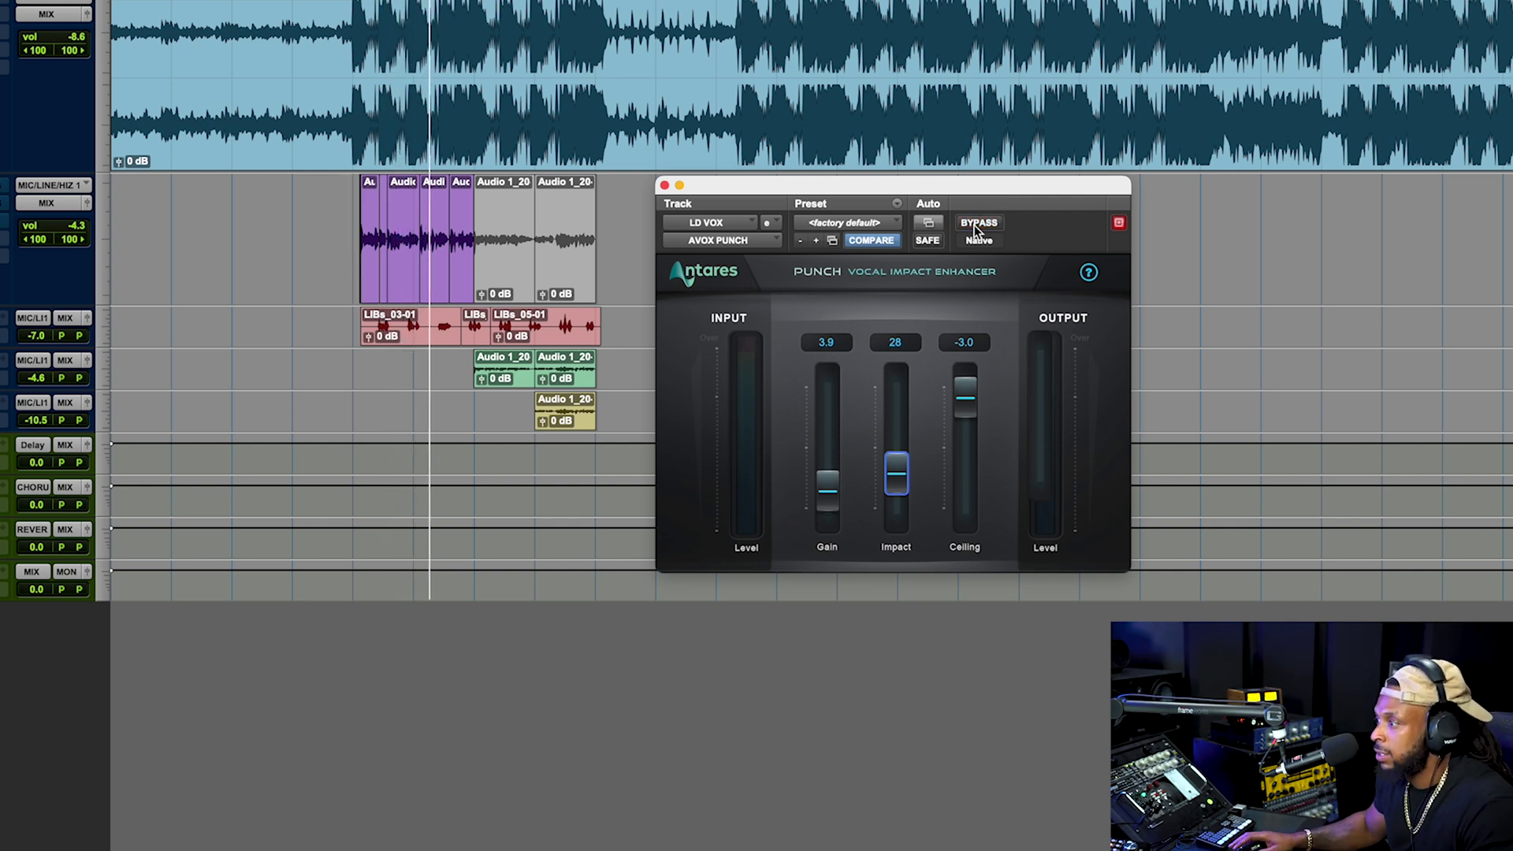
key(space)
key(space)
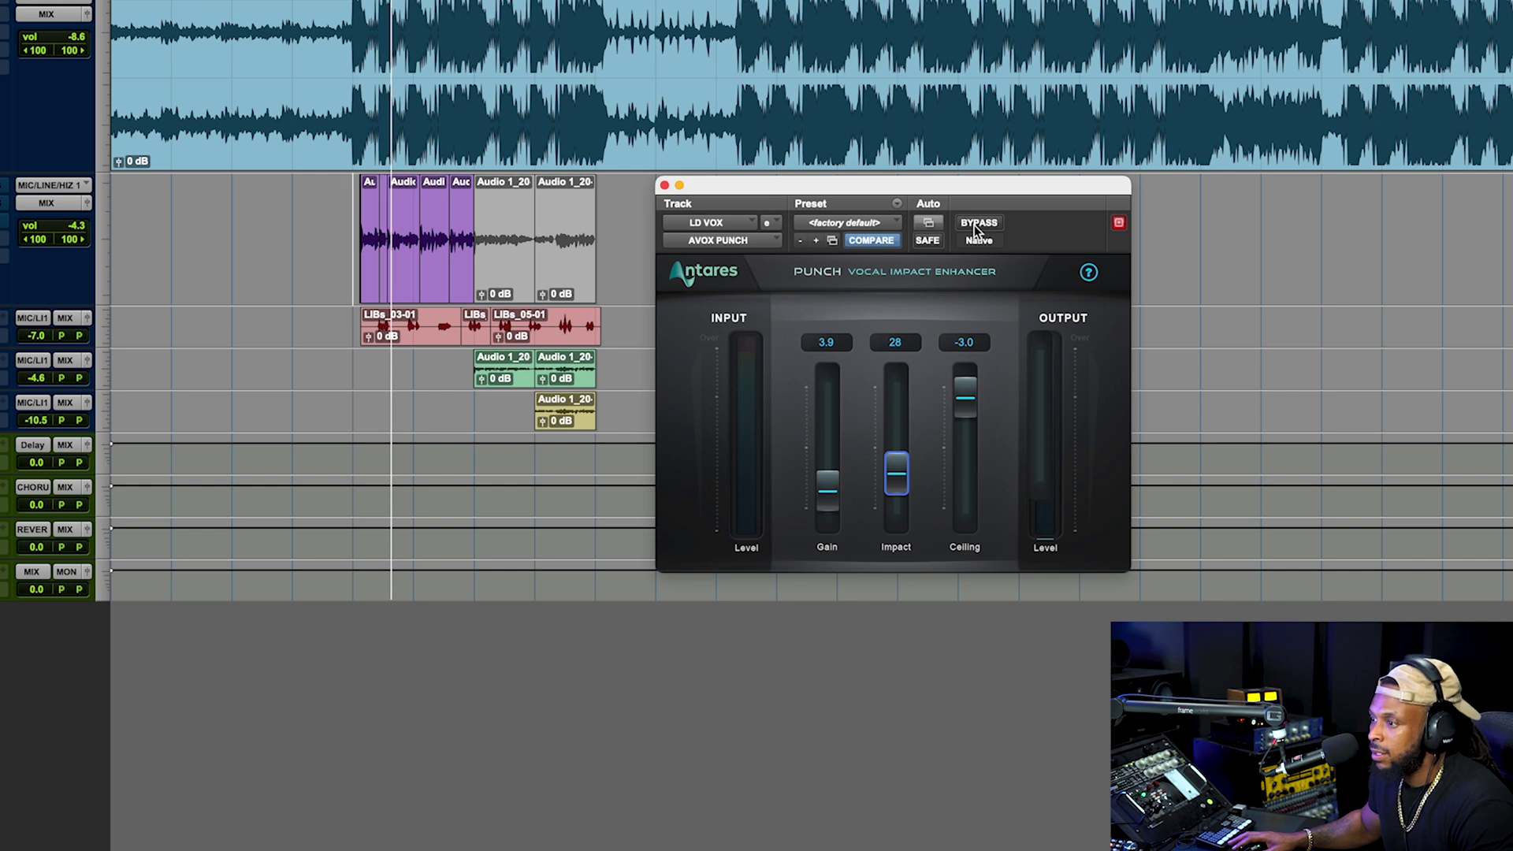
click(976, 227)
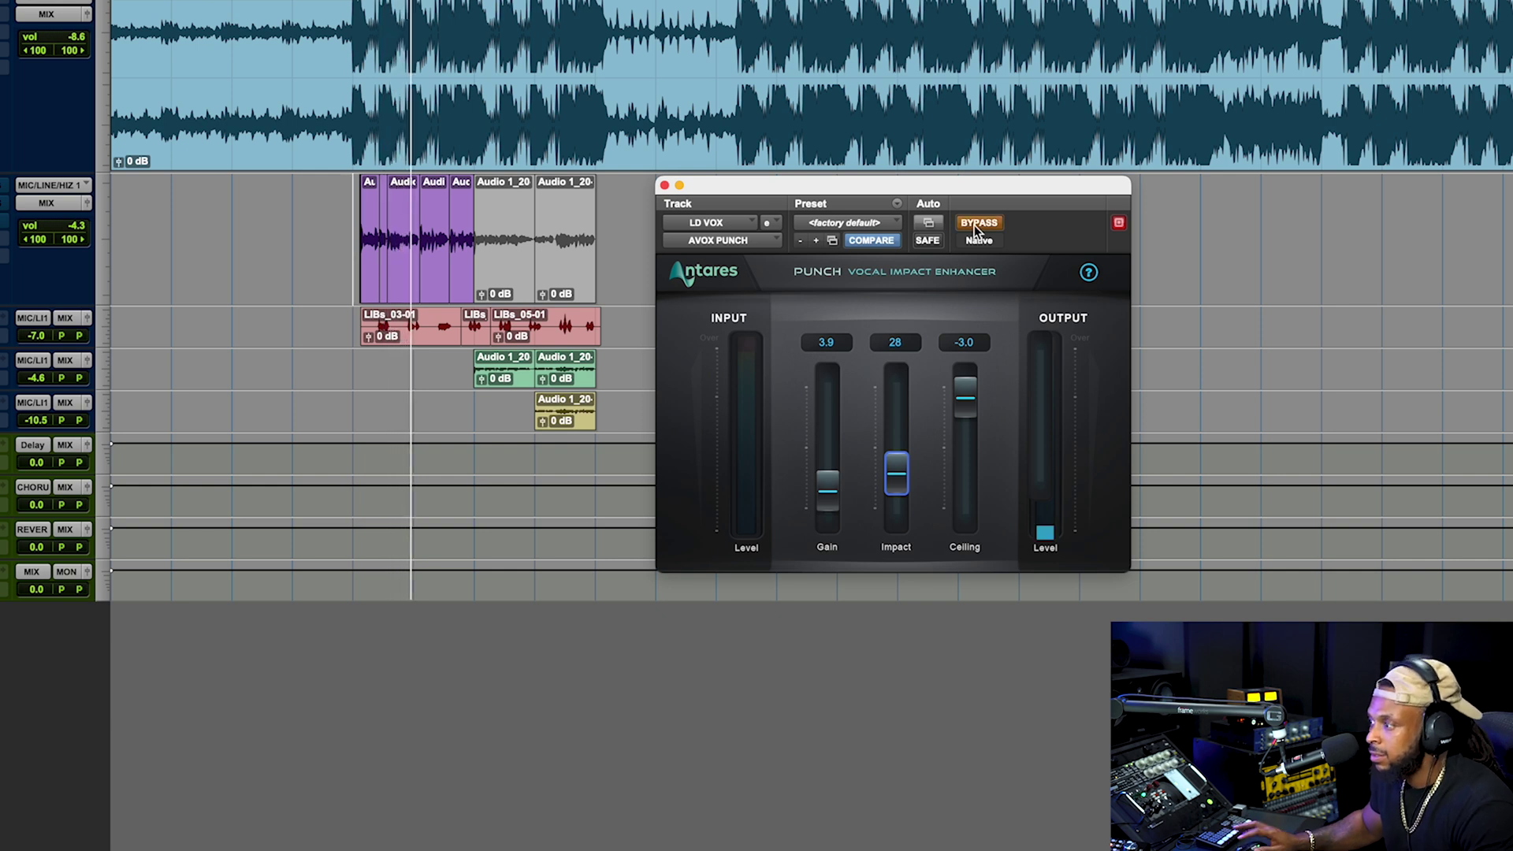
click(976, 227)
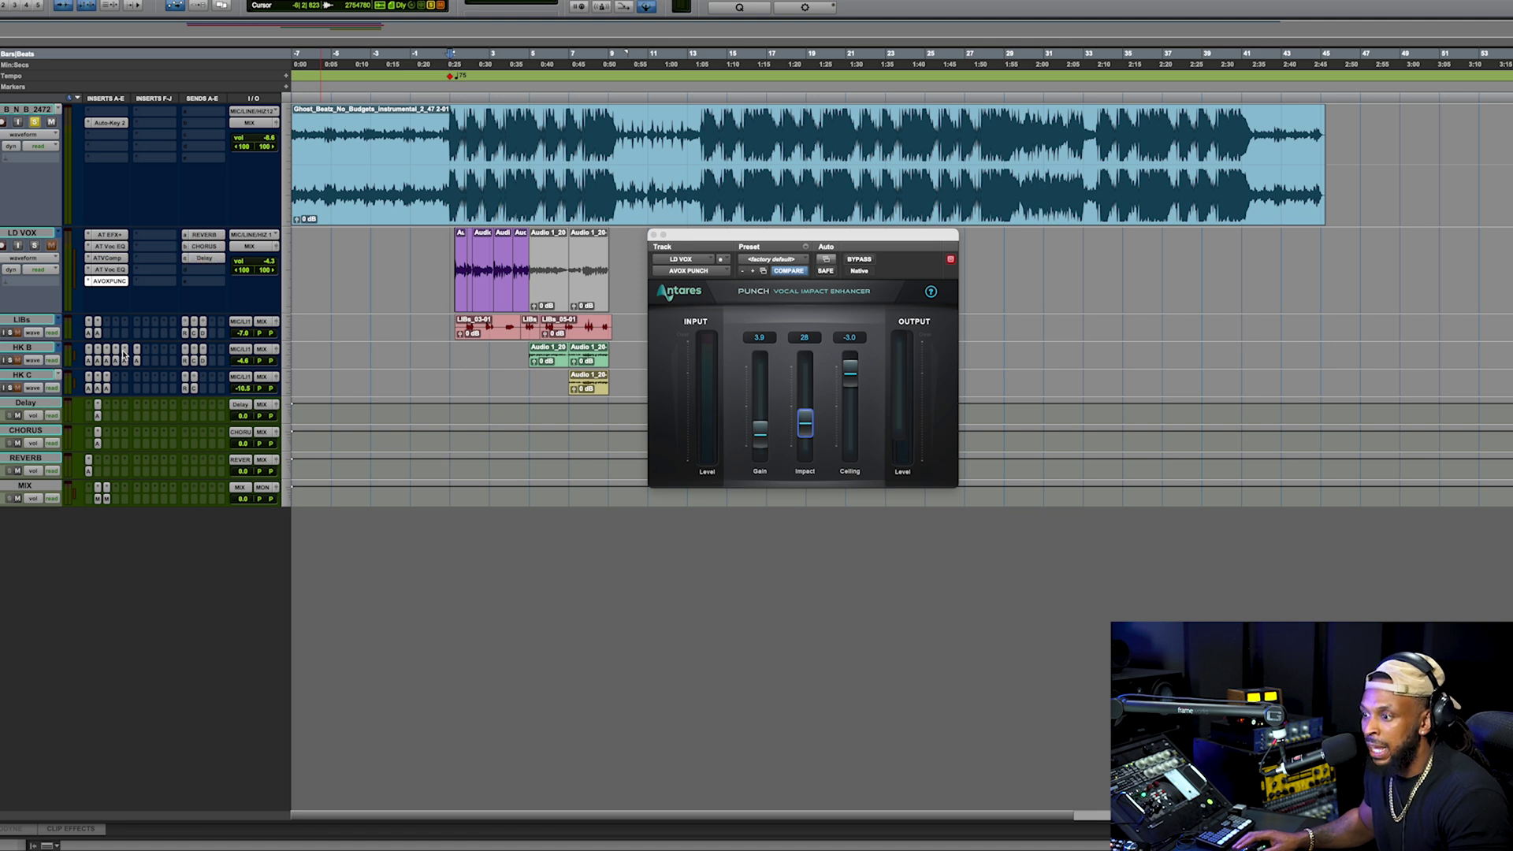
Examine Auto-Tune EFX+ on the Delay and CHORUS tracks, including the Chorus effect's settings
click(97, 418)
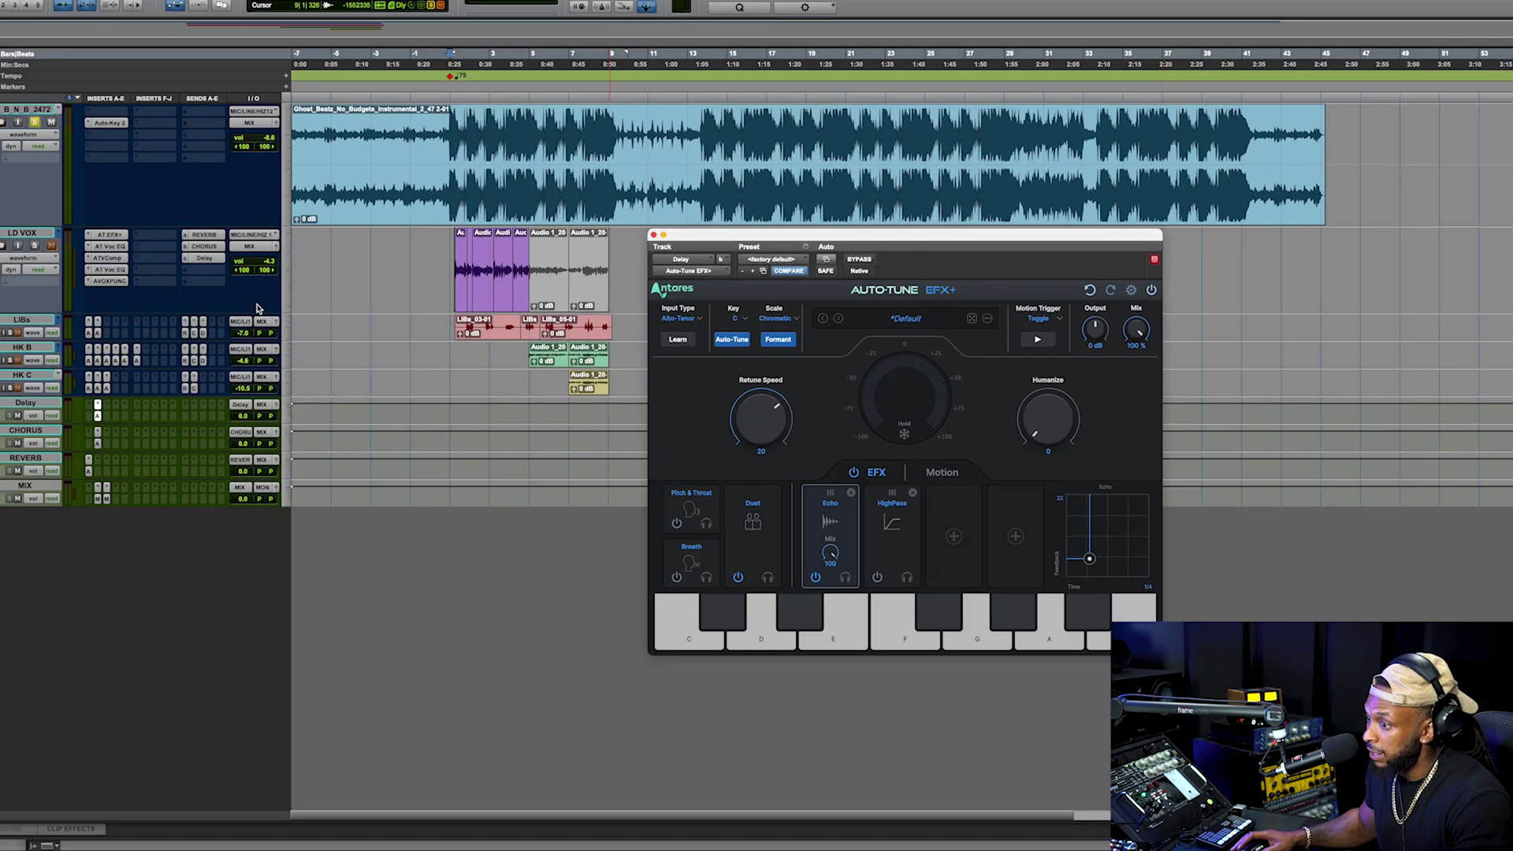
click(98, 445)
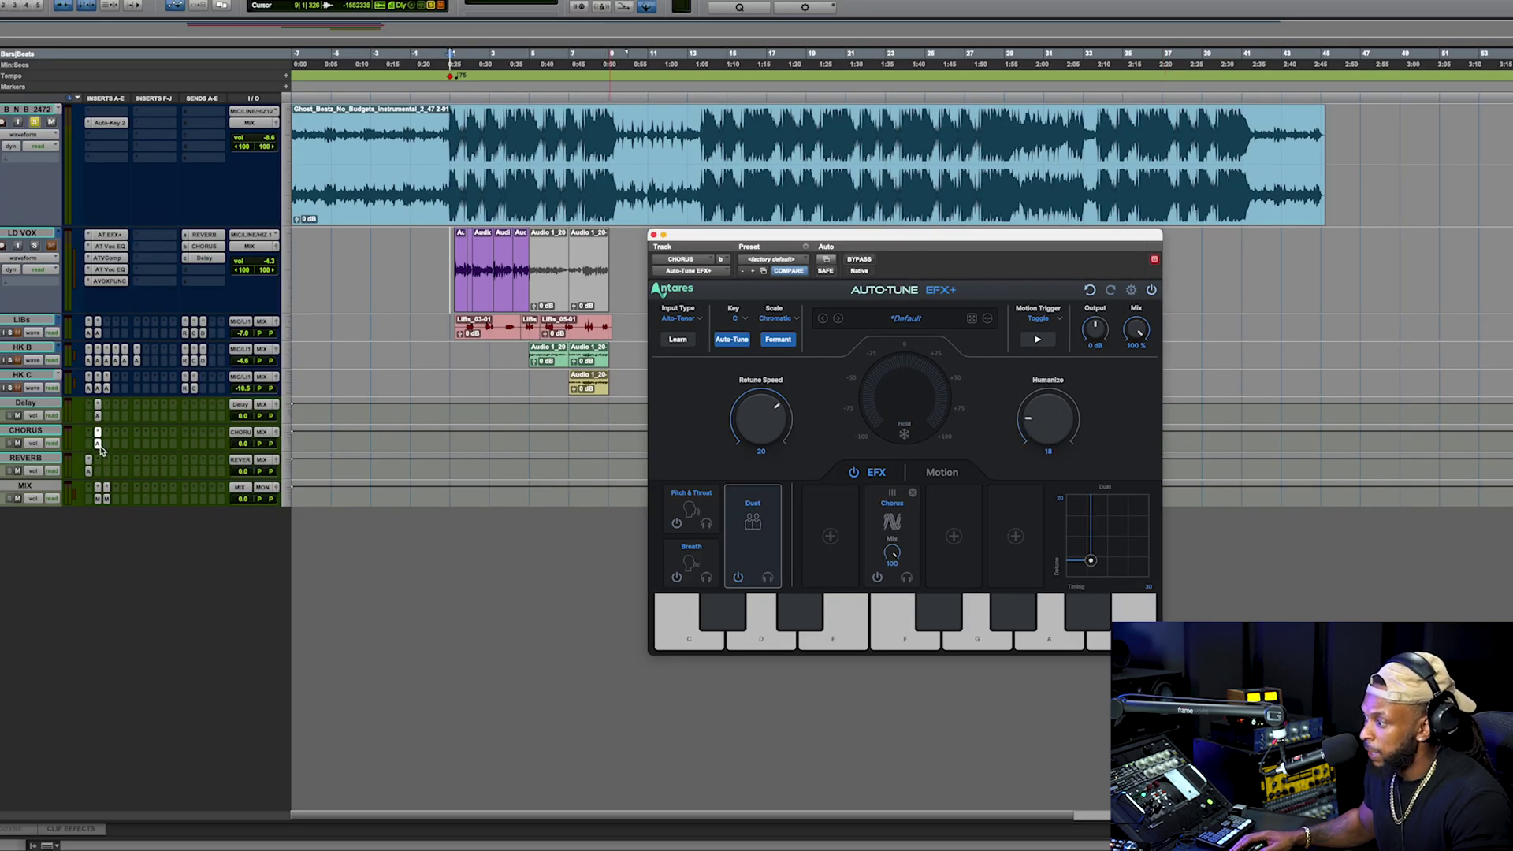
click(905, 522)
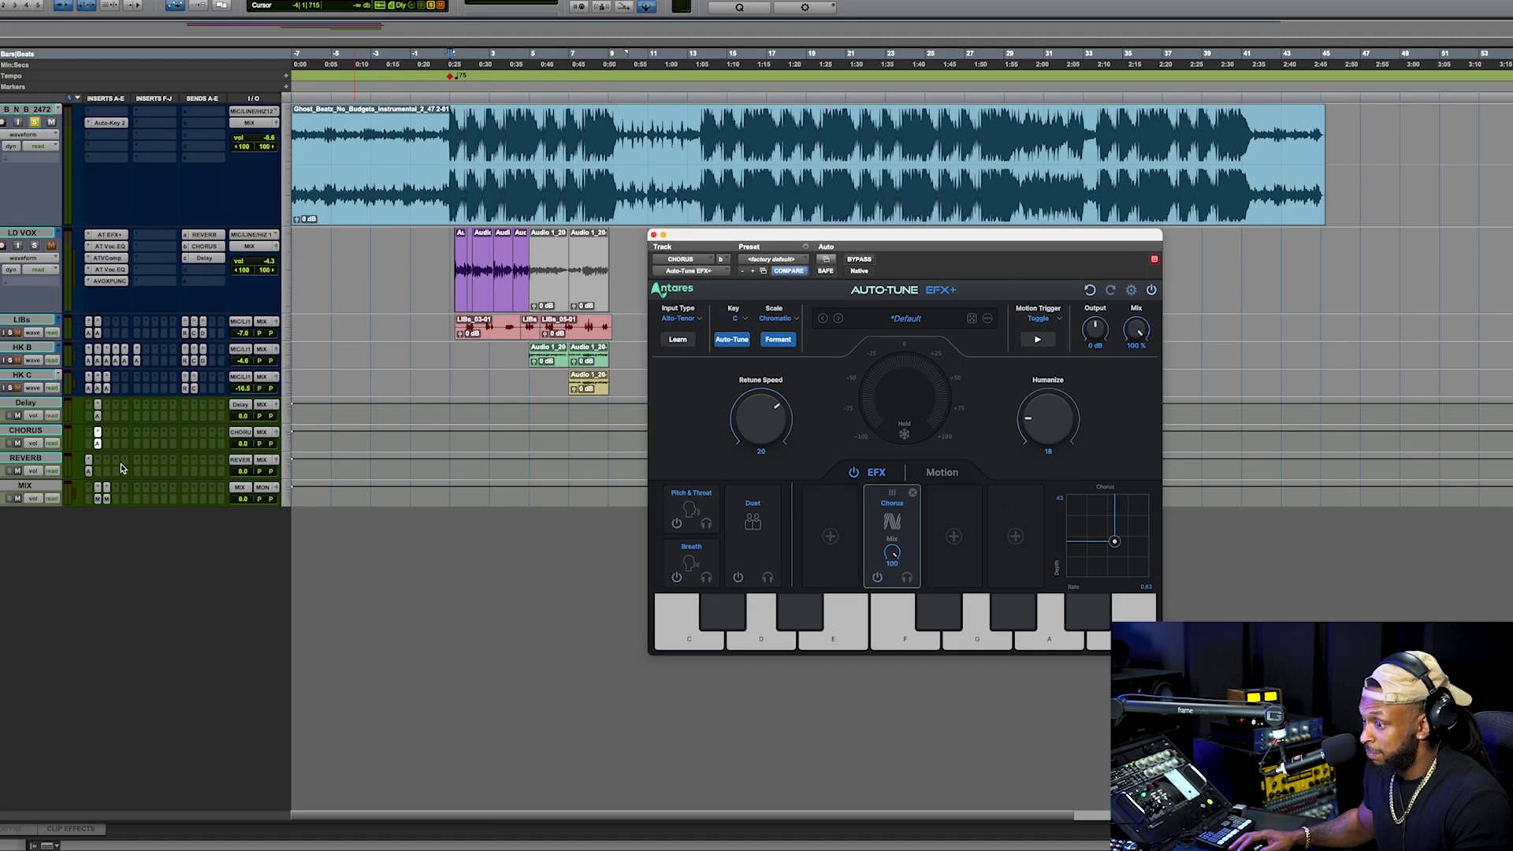
Remove the Chorus effect from Auto-Tune EFX+ on the REVERB track and display the Reverb effect's settings
click(89, 471)
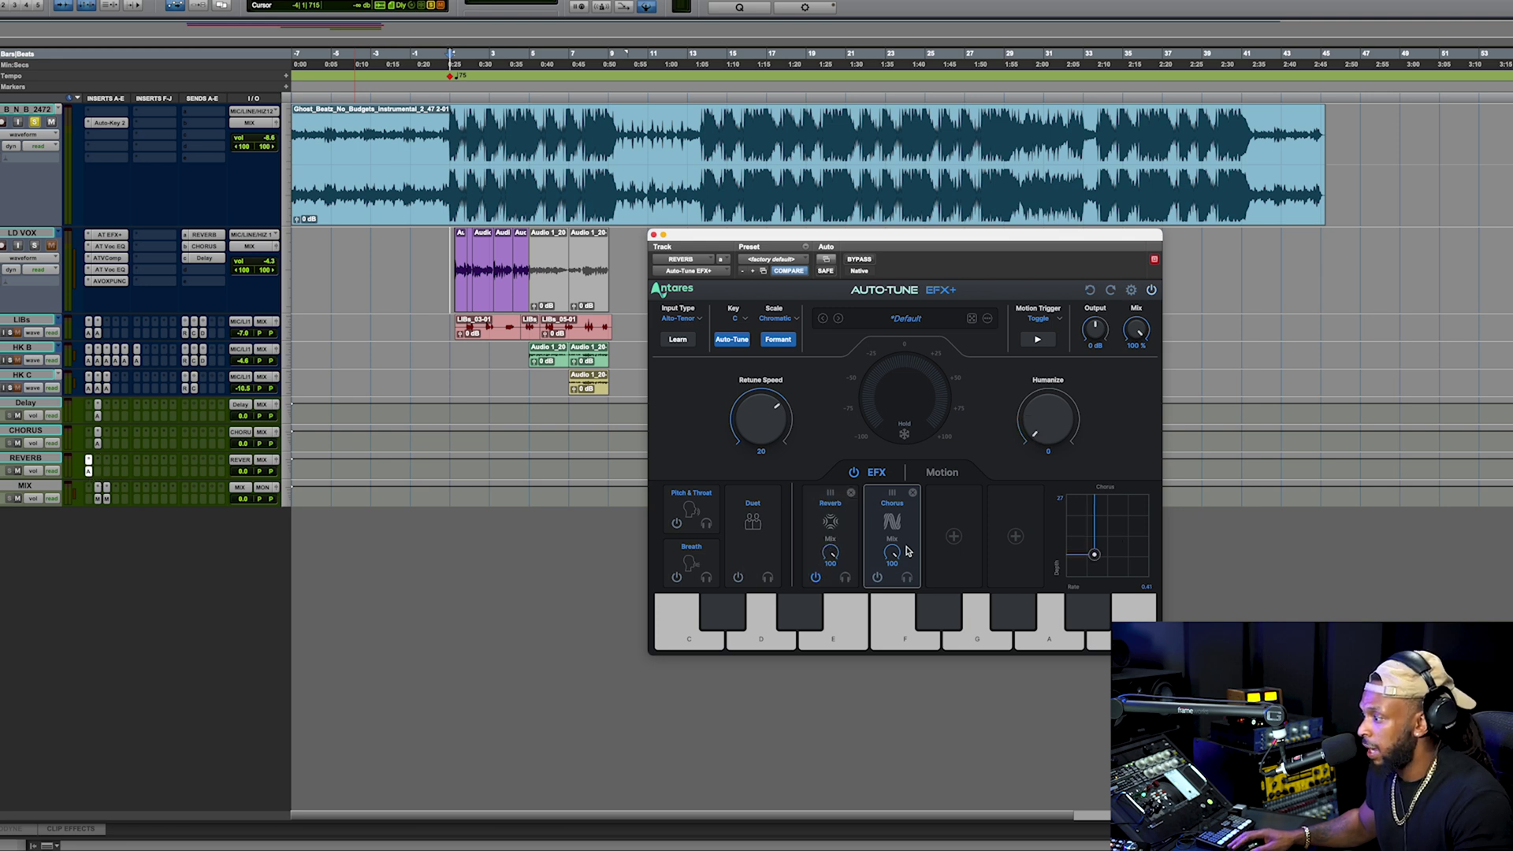
click(913, 494)
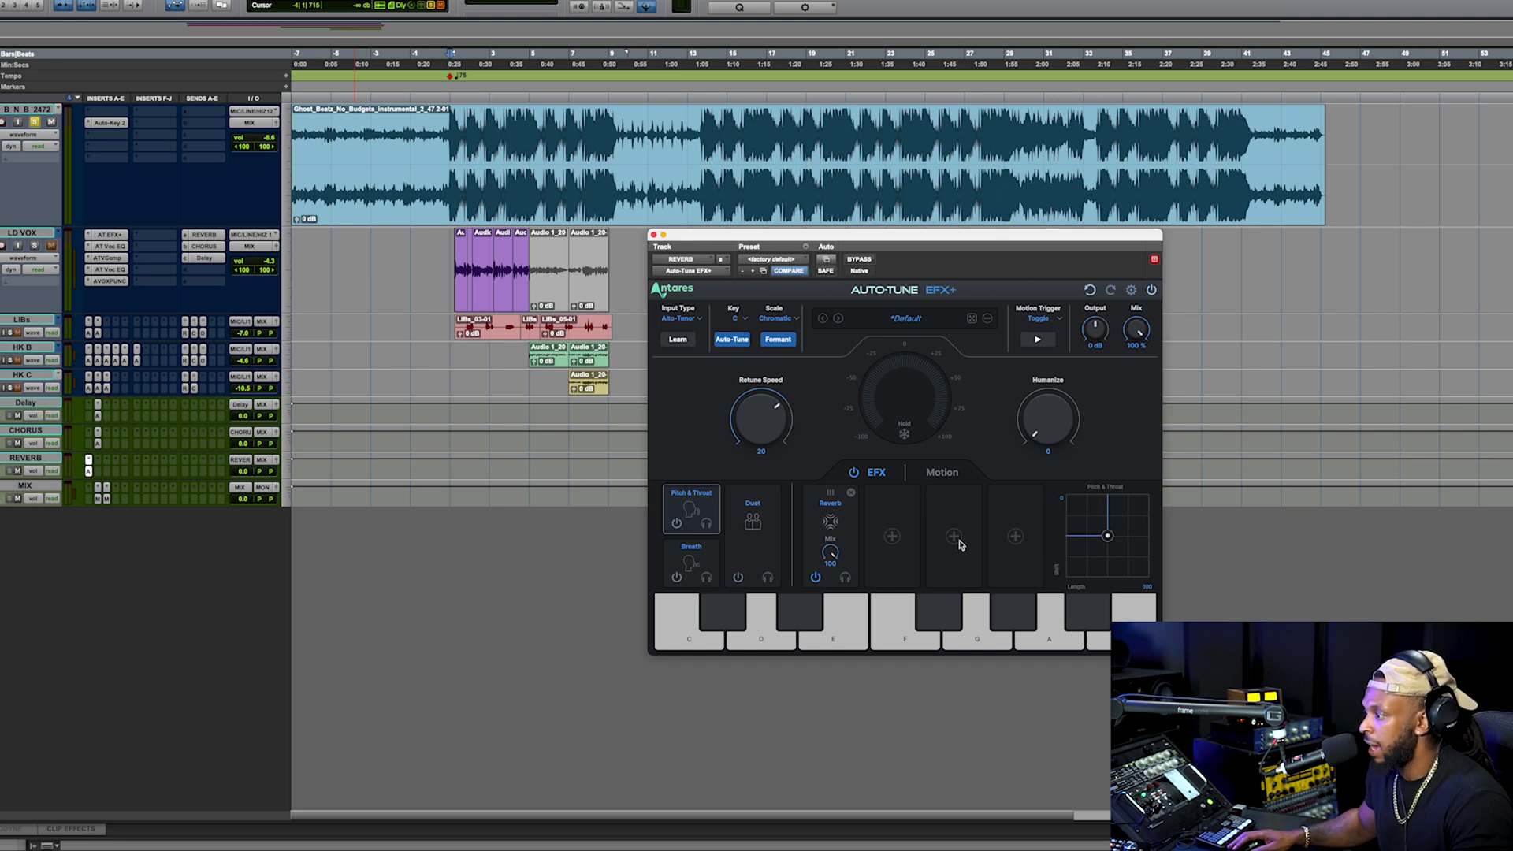
click(840, 527)
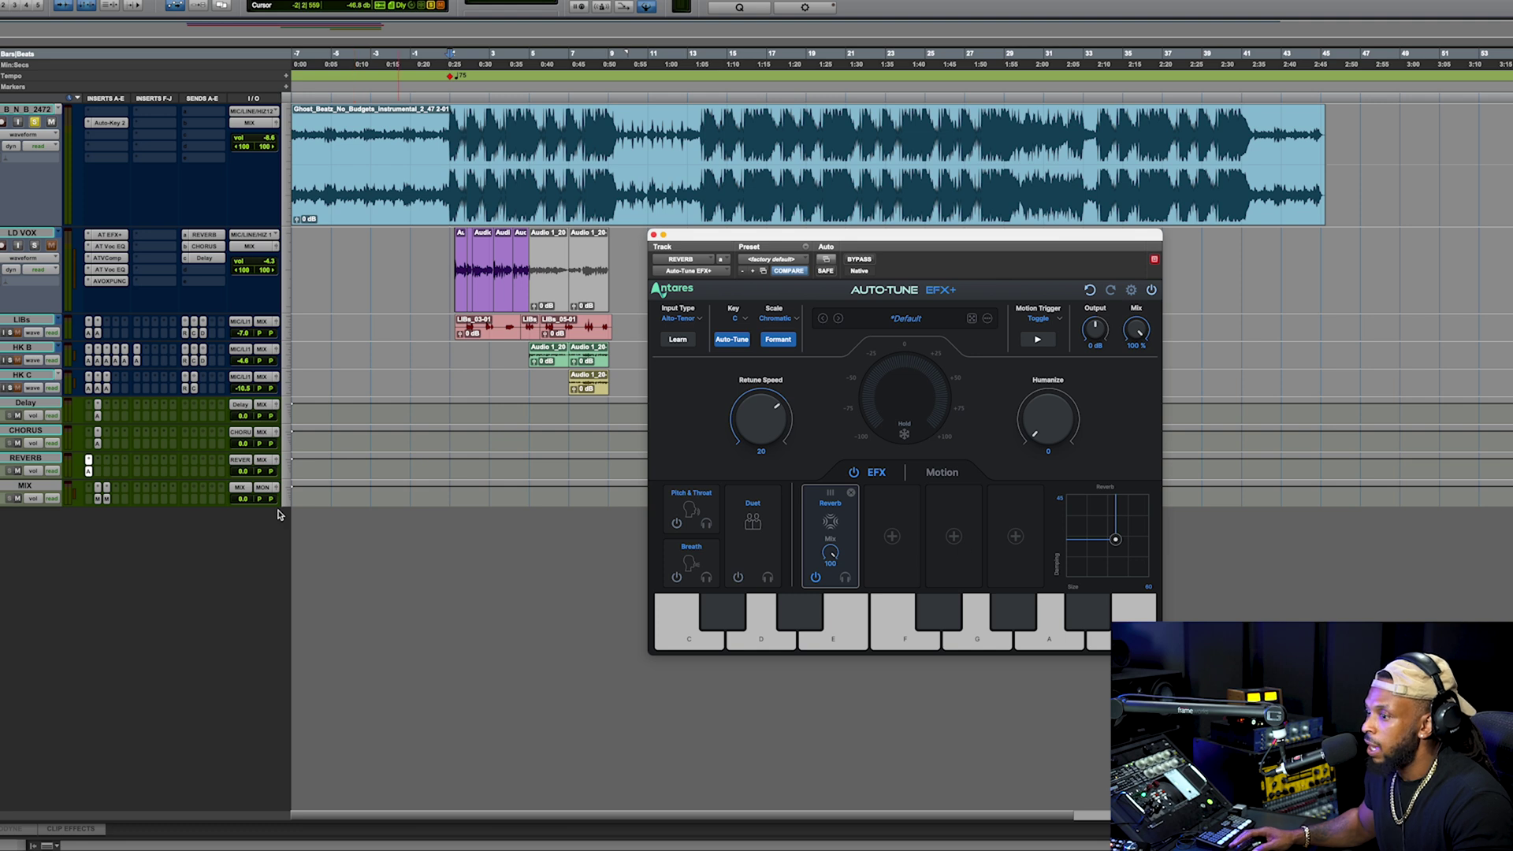
Solo the LD VOX track together with the instrumental and play the song
click(39, 247)
key(space)
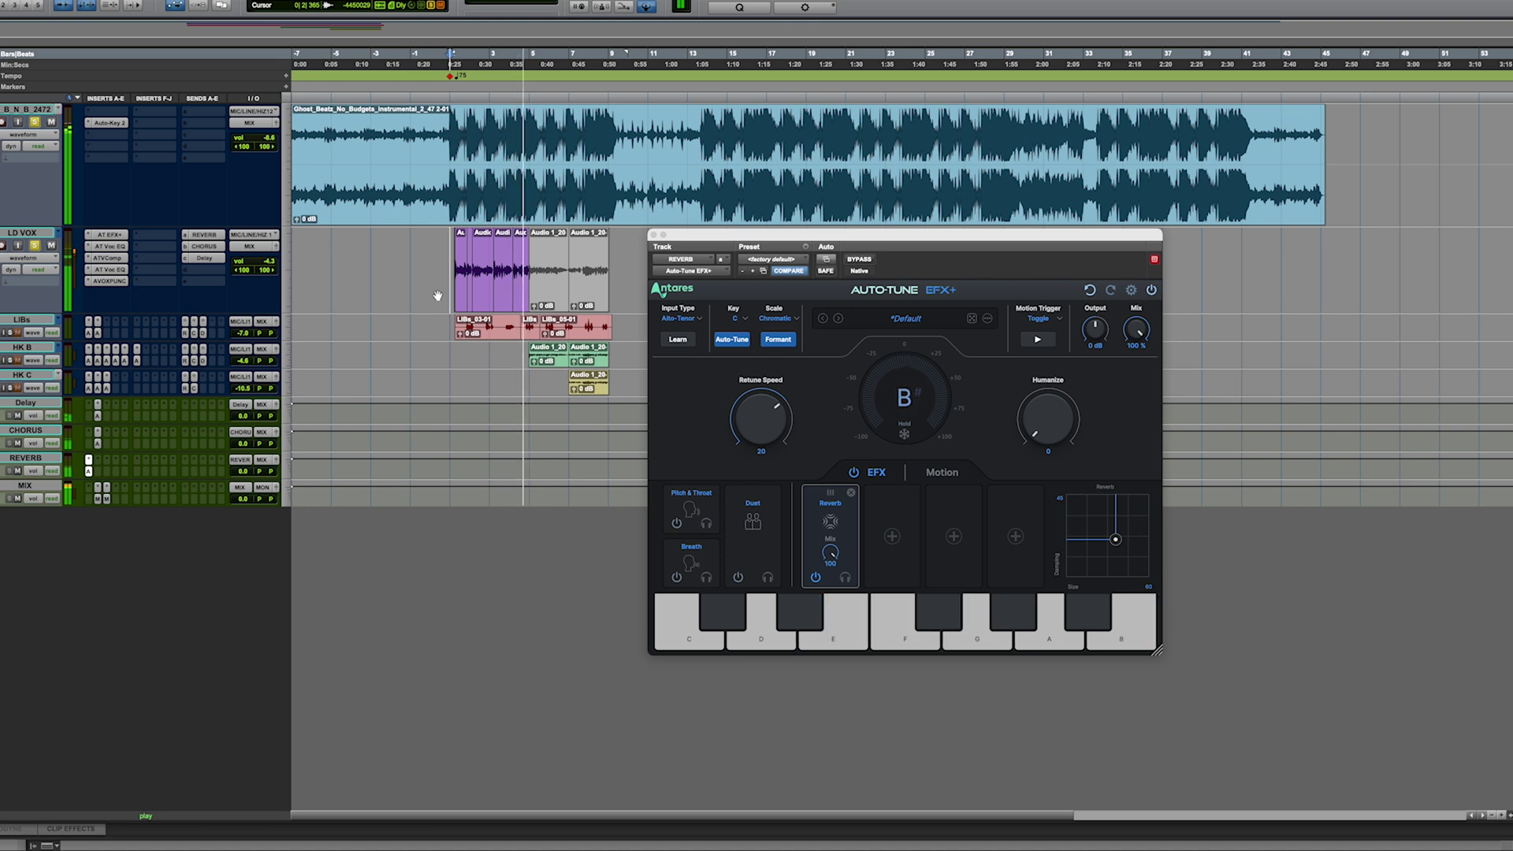
Stop the song, enlarge the LIBs track and open its Auto-Tune EFX+ plug-in
key(space)
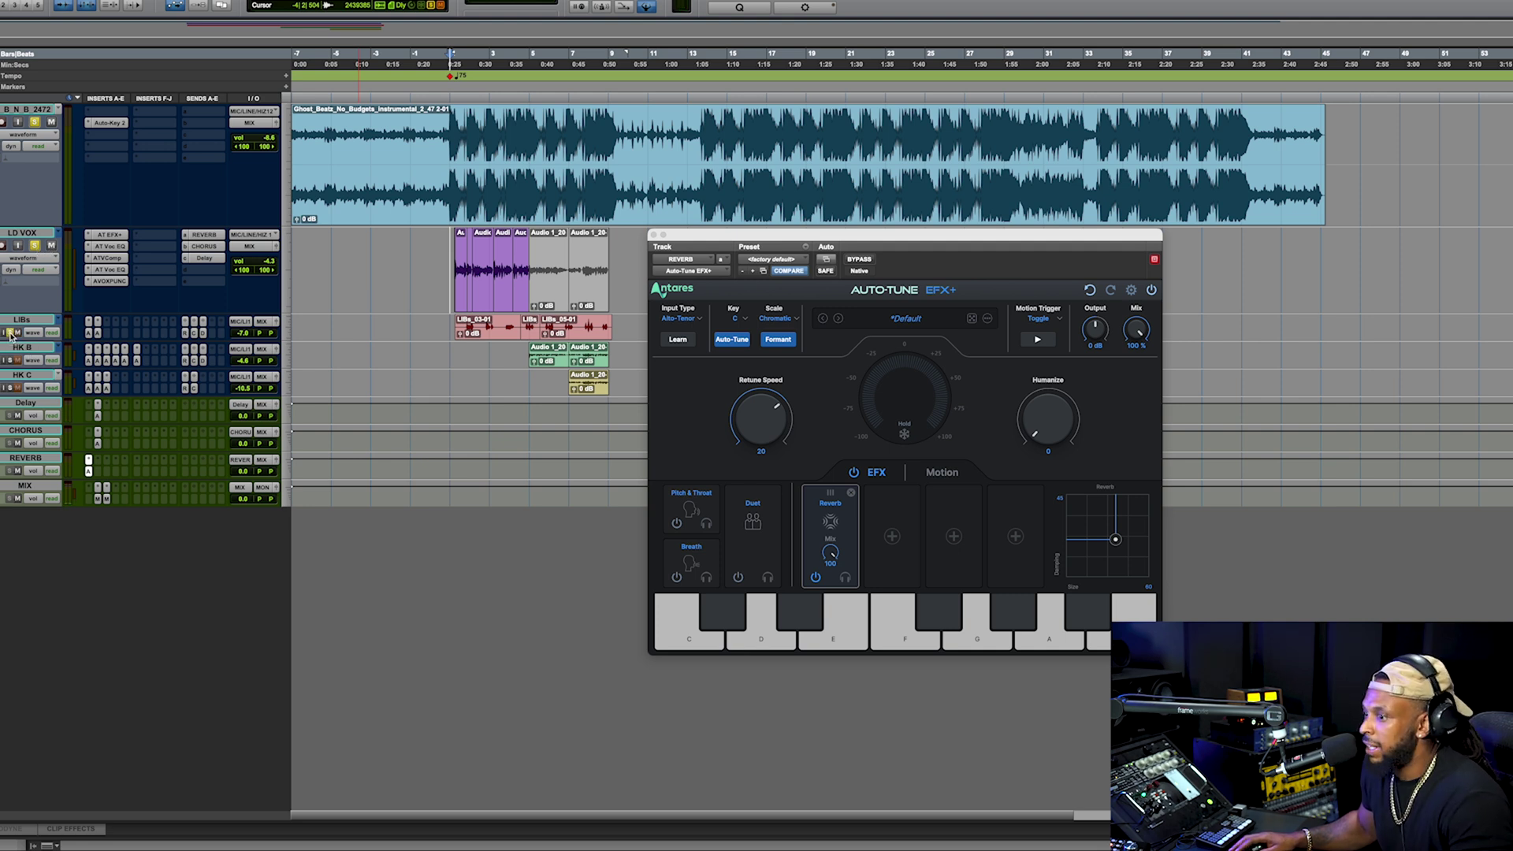
key(ctrl+Up)
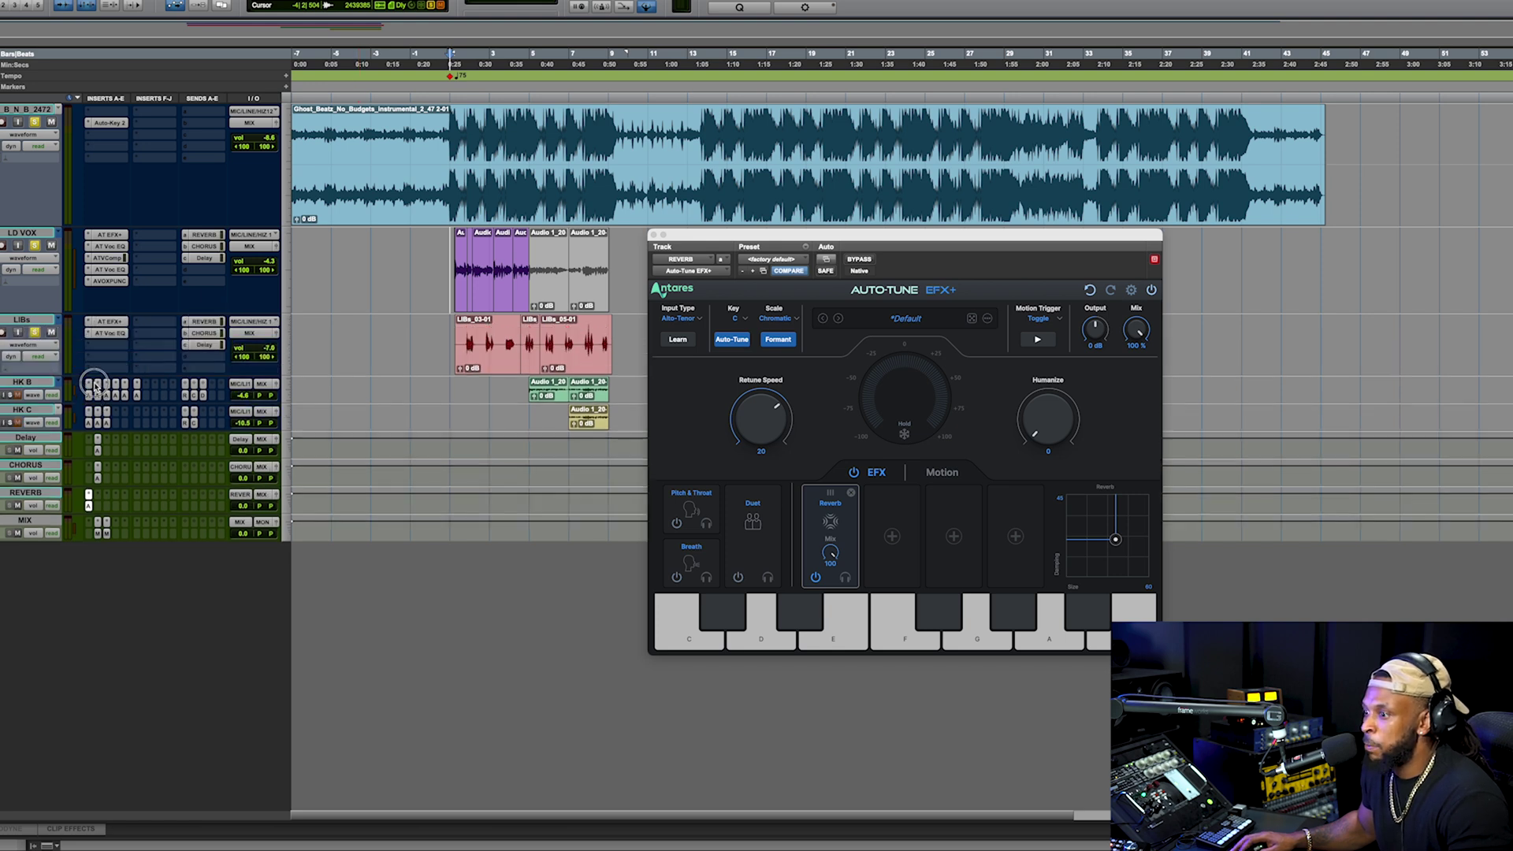
click(109, 323)
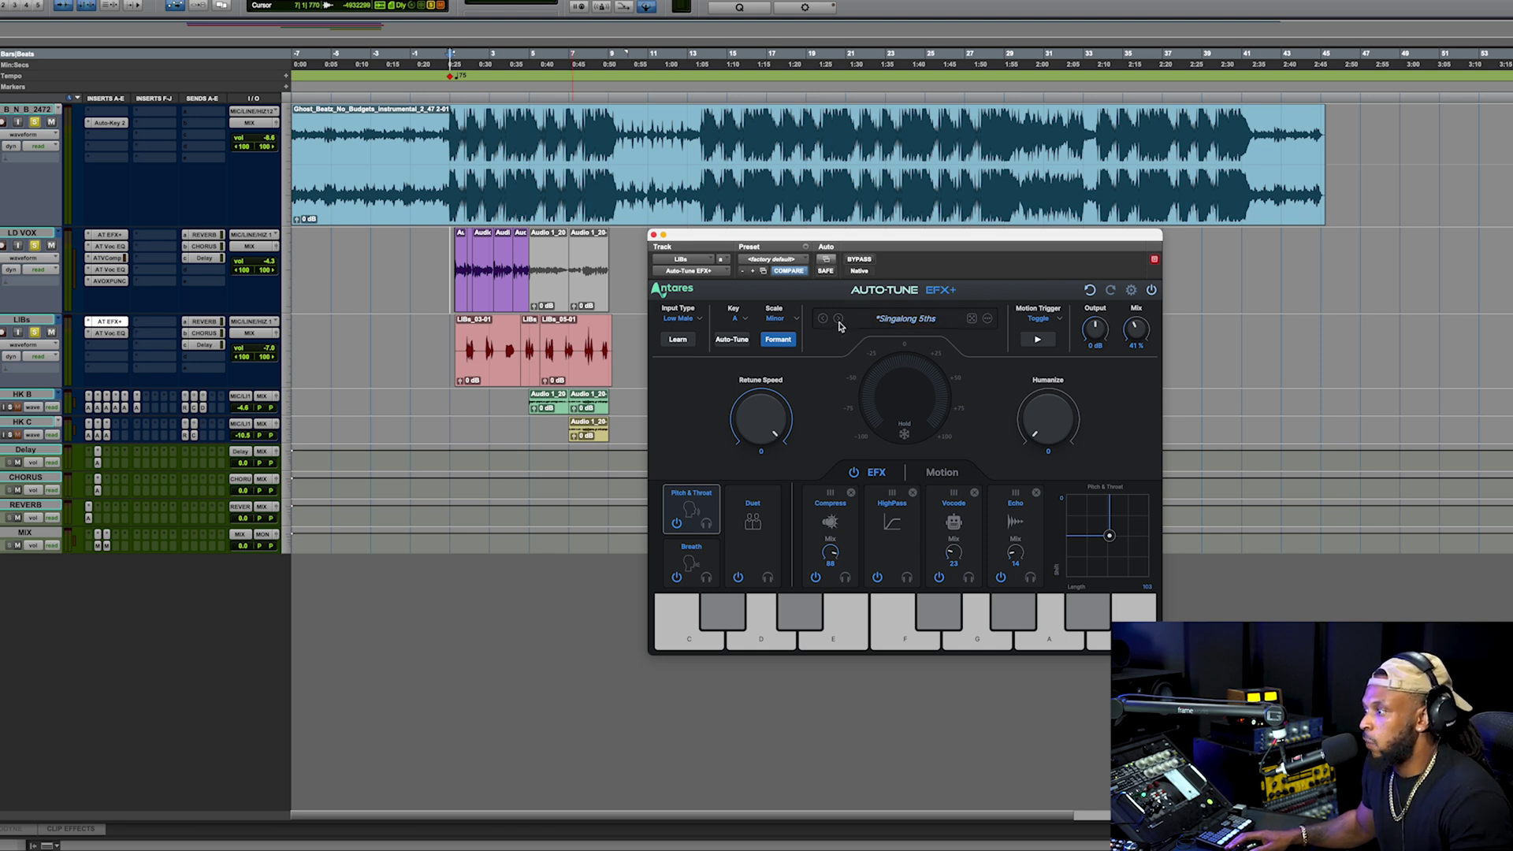
Browse the Auto-Tune EFX+ presets on LIBs, including World Slayer and 4 Drummy, and load Water Park of America
click(868, 325)
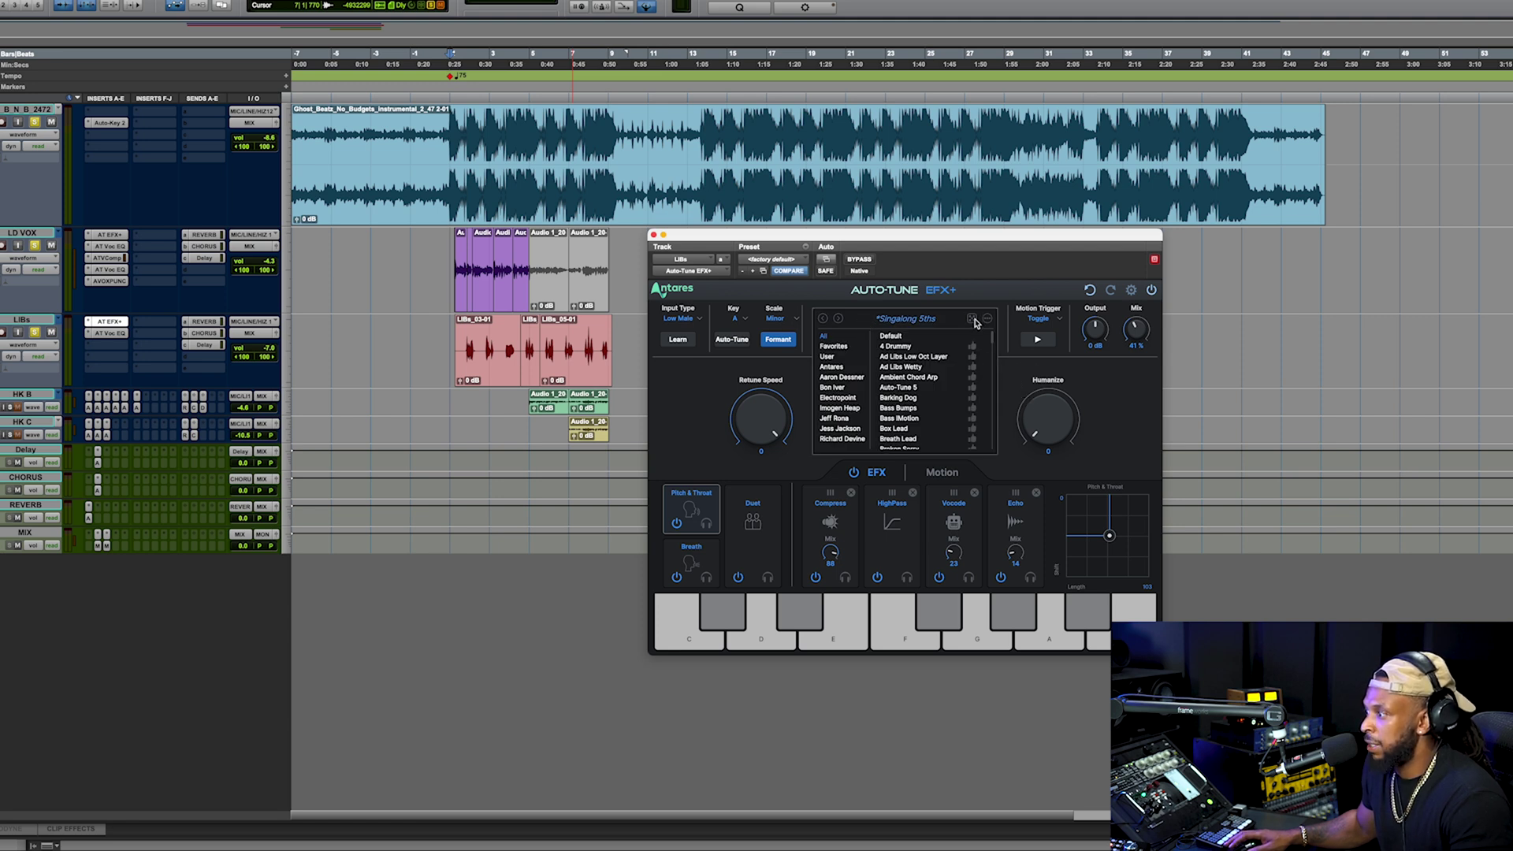
click(839, 320)
click(824, 319)
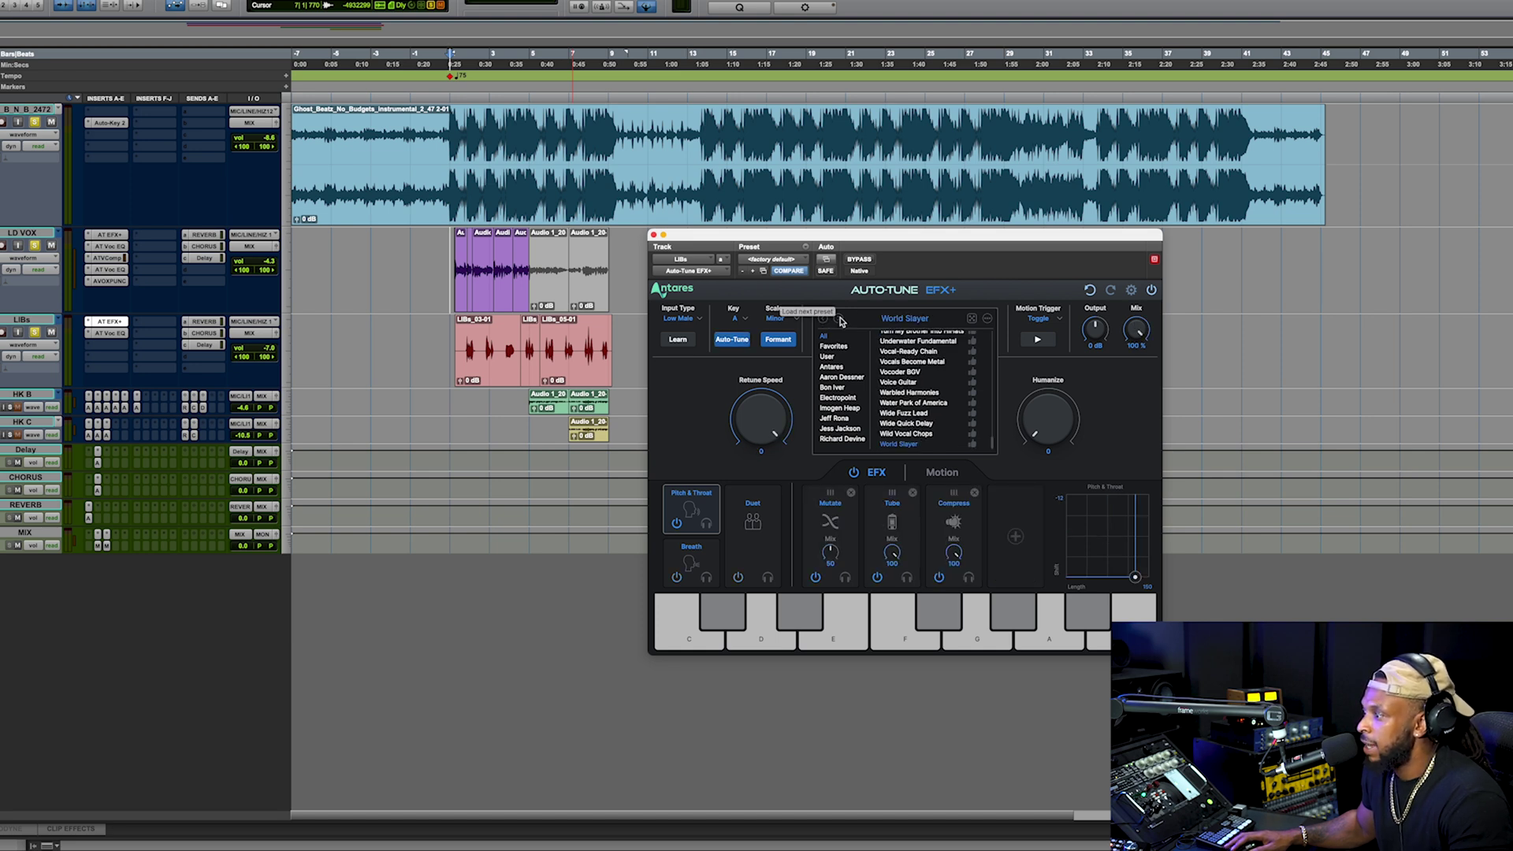
click(840, 320)
click(840, 320)
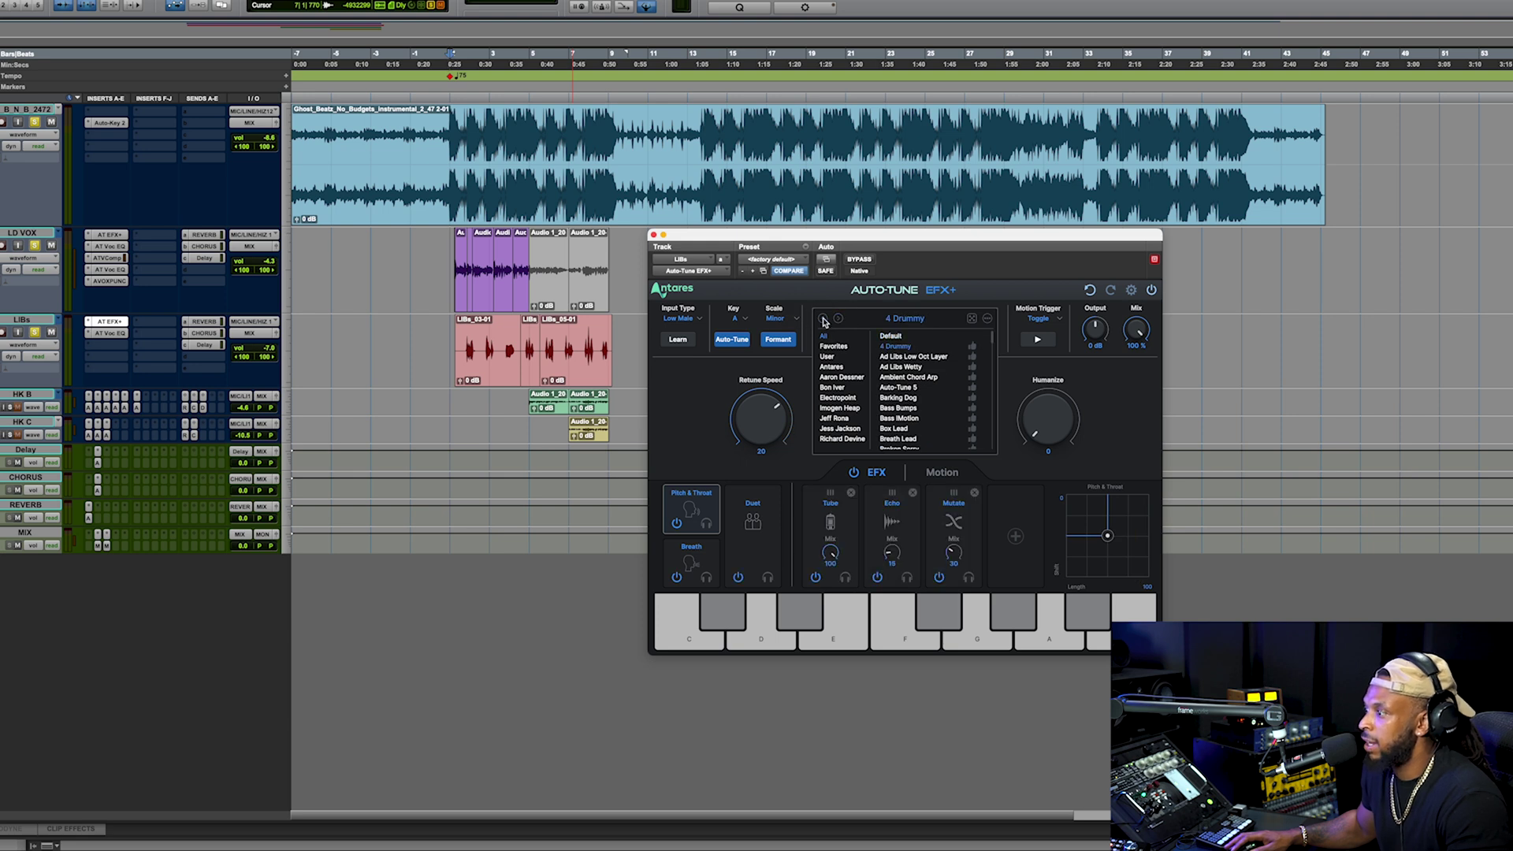
click(824, 320)
click(824, 320)
click(825, 320)
click(825, 320)
click(824, 320)
click(824, 320)
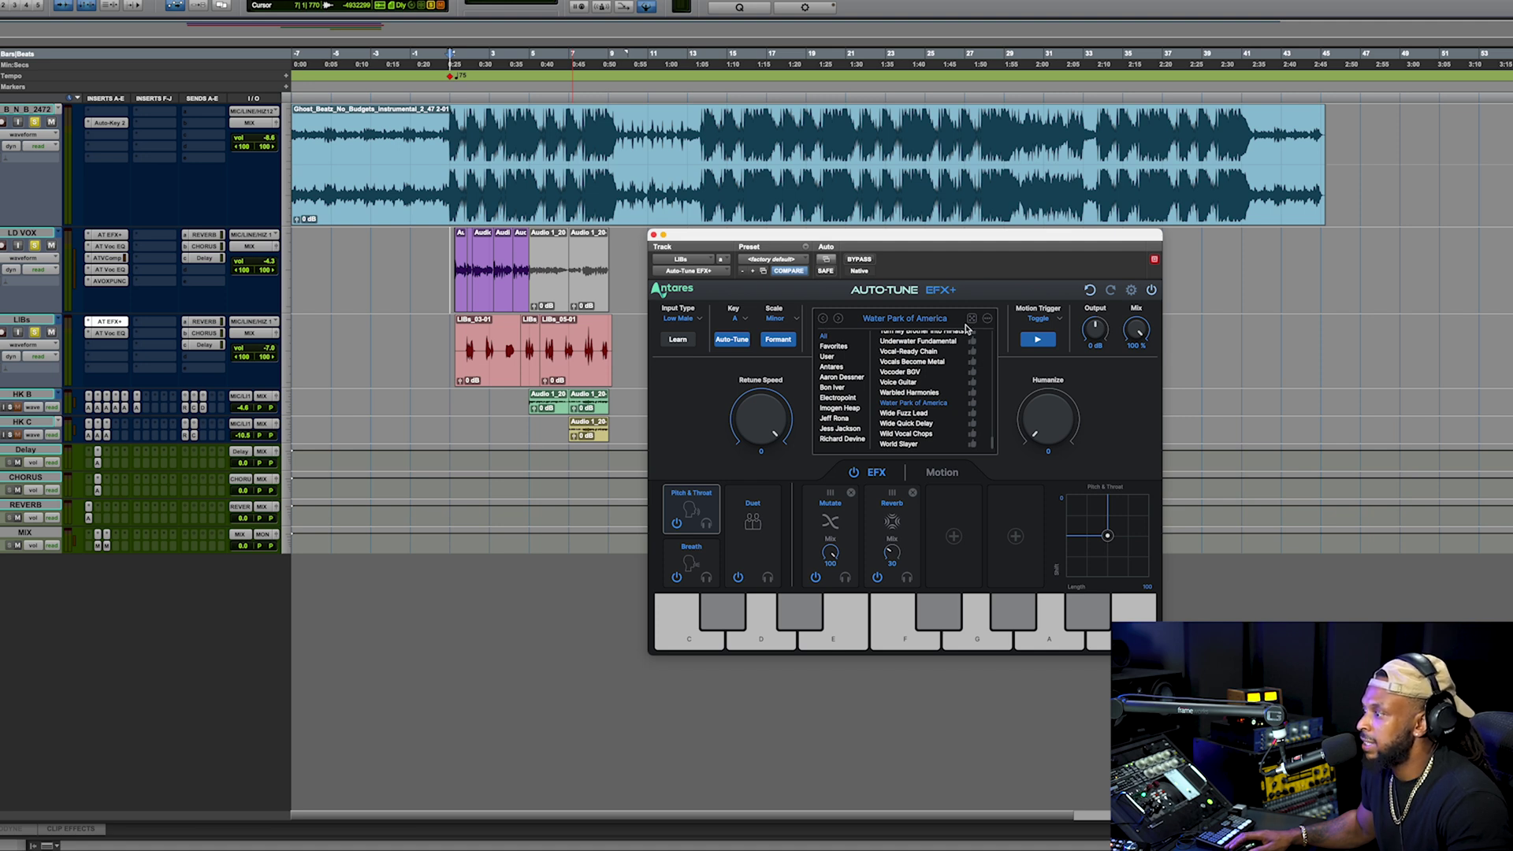
Play the verse from its start and audition random LIBs presets, including Bass IMotion, Pop Radio Vox FX and Ad Libs Wetty
click(450, 337)
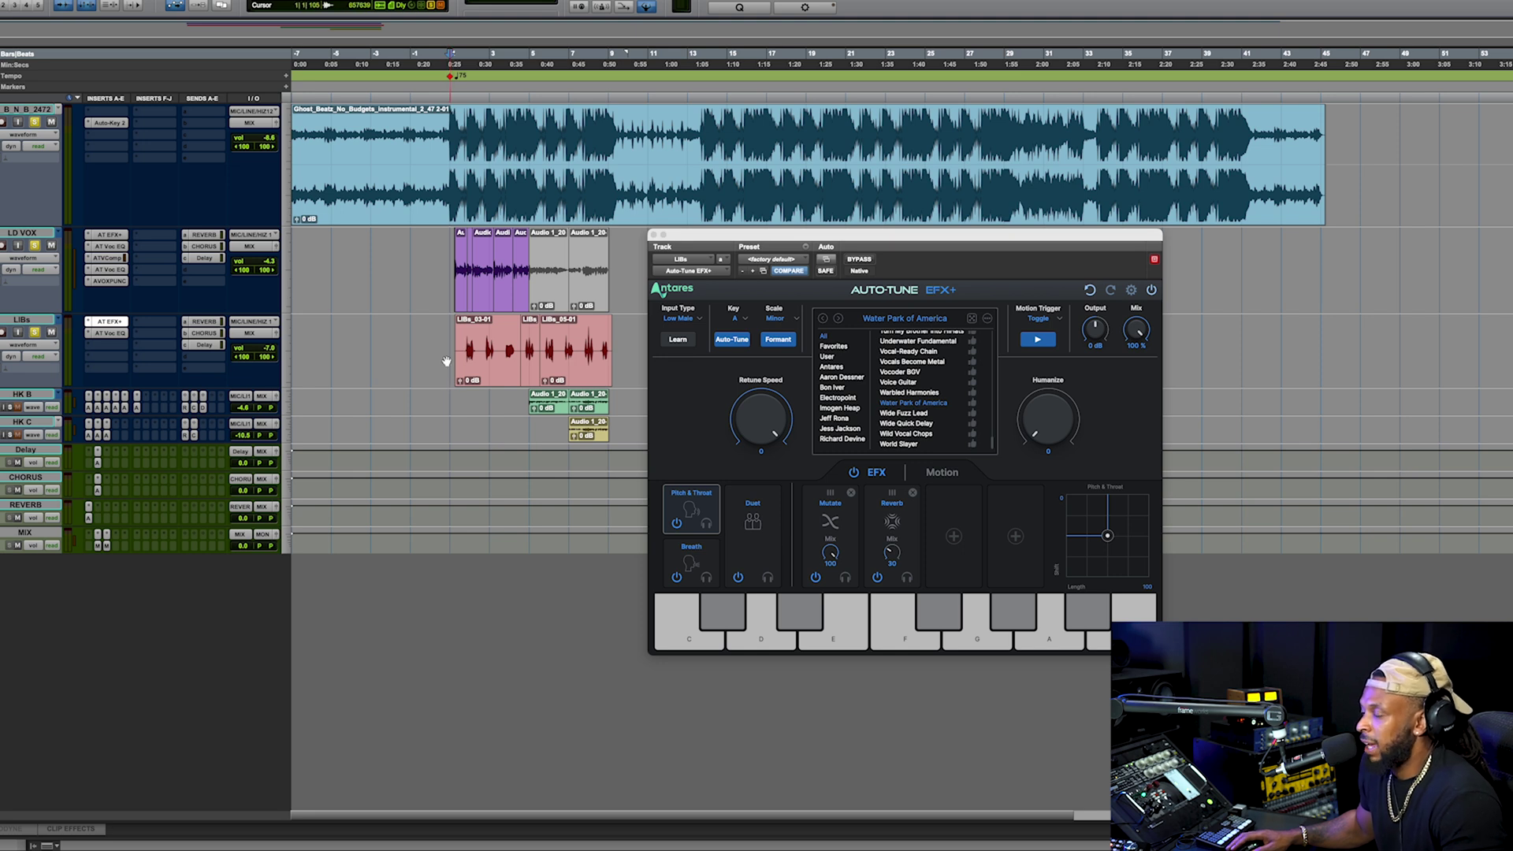
key(space)
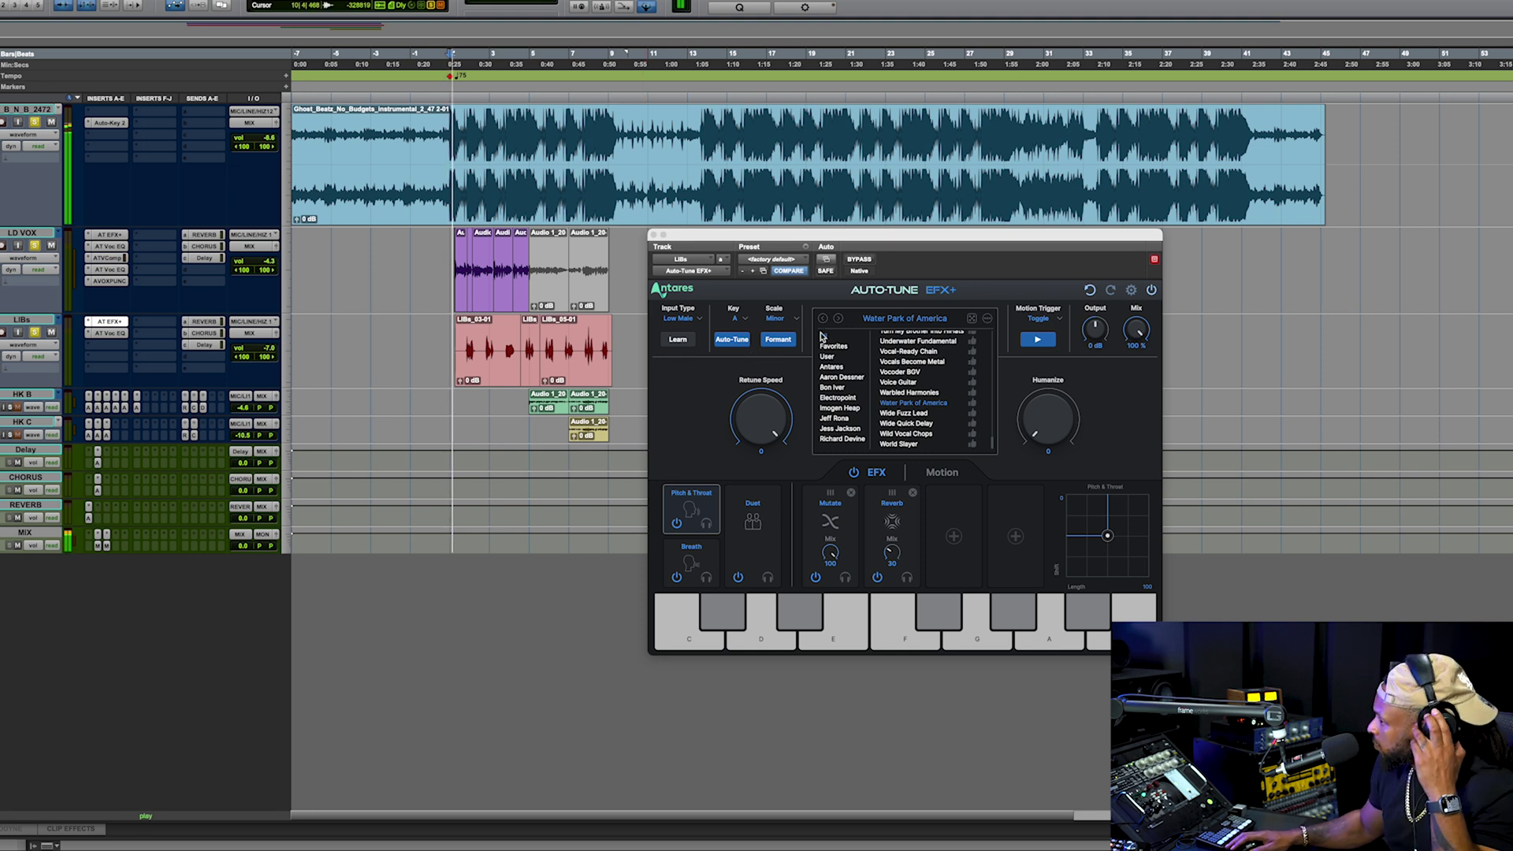
click(973, 321)
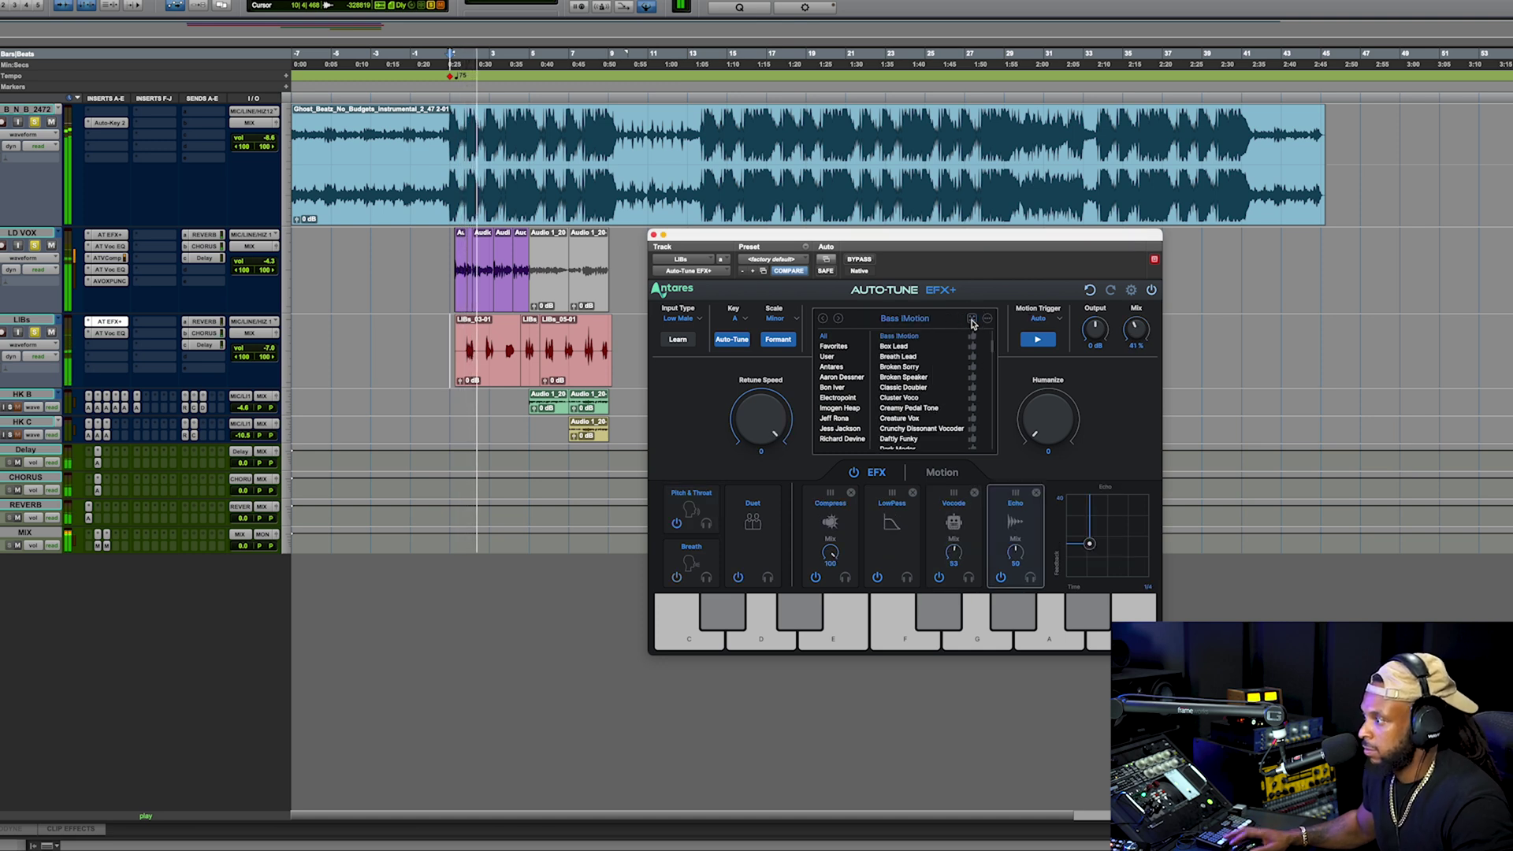
click(972, 320)
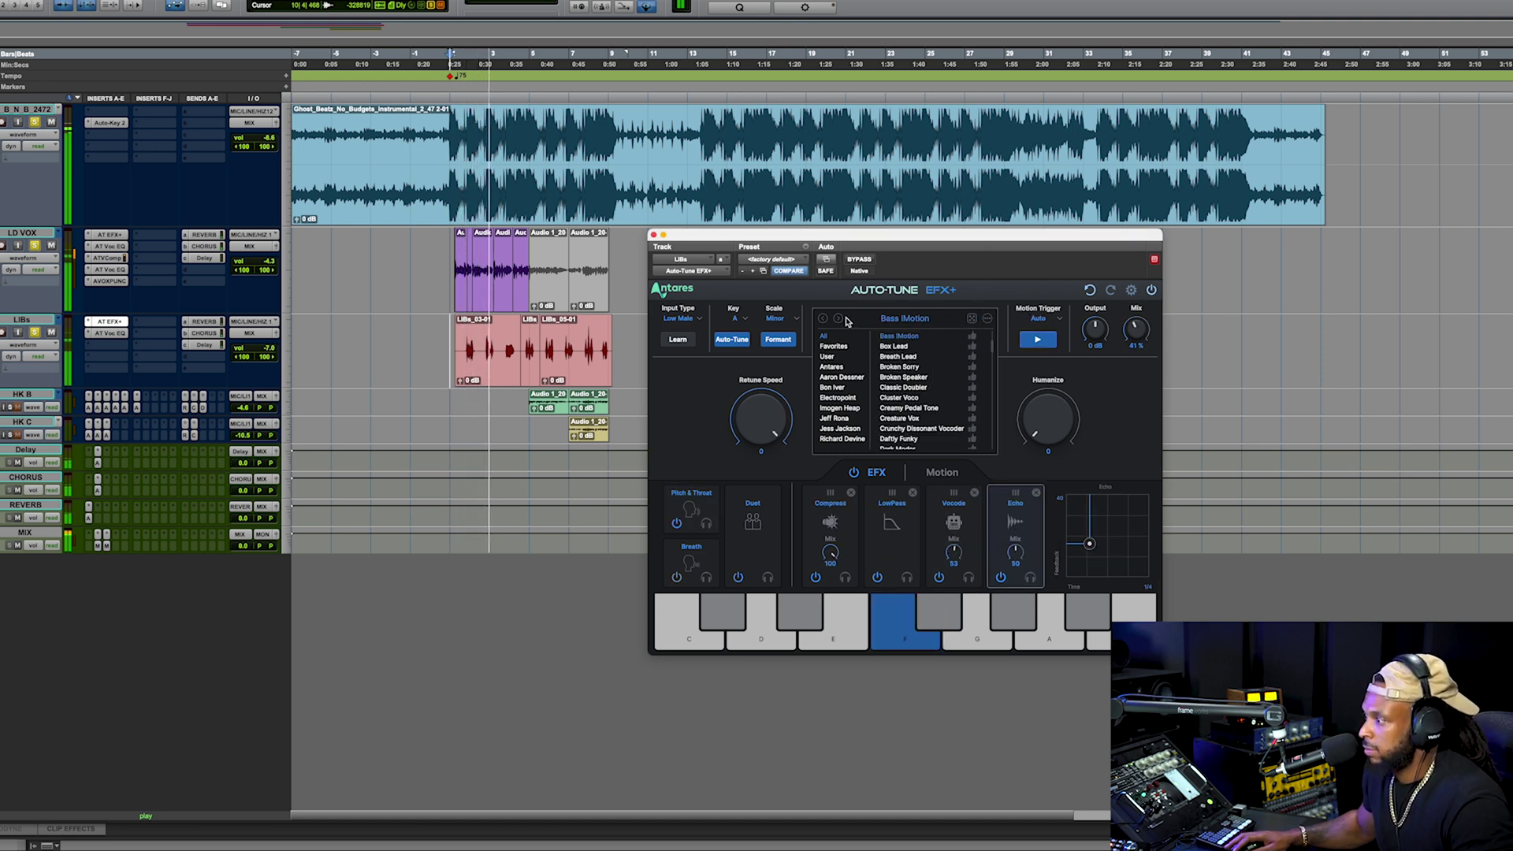
click(972, 322)
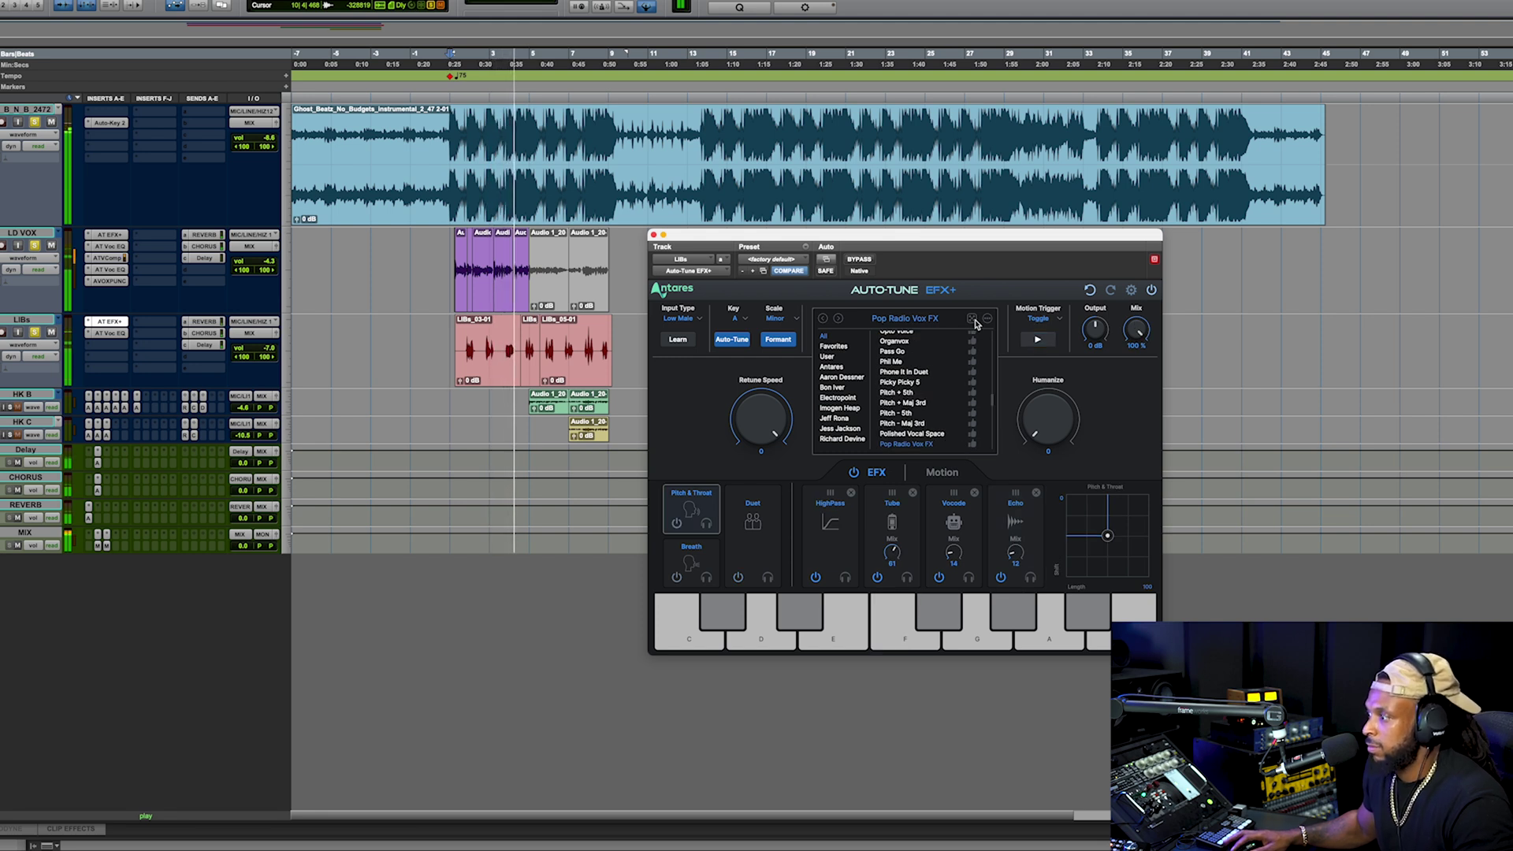
click(974, 322)
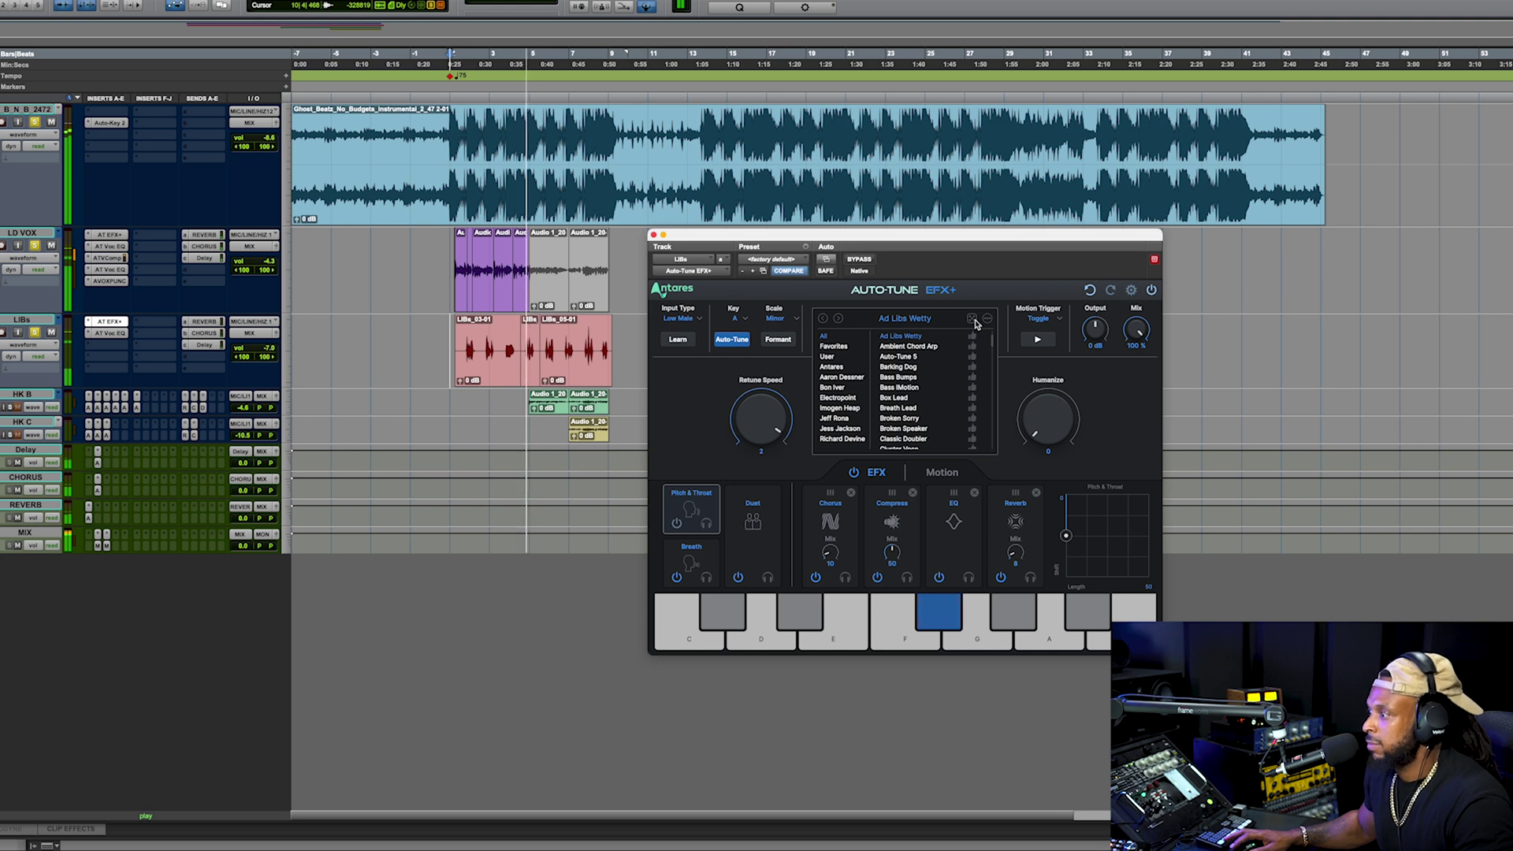
key(space)
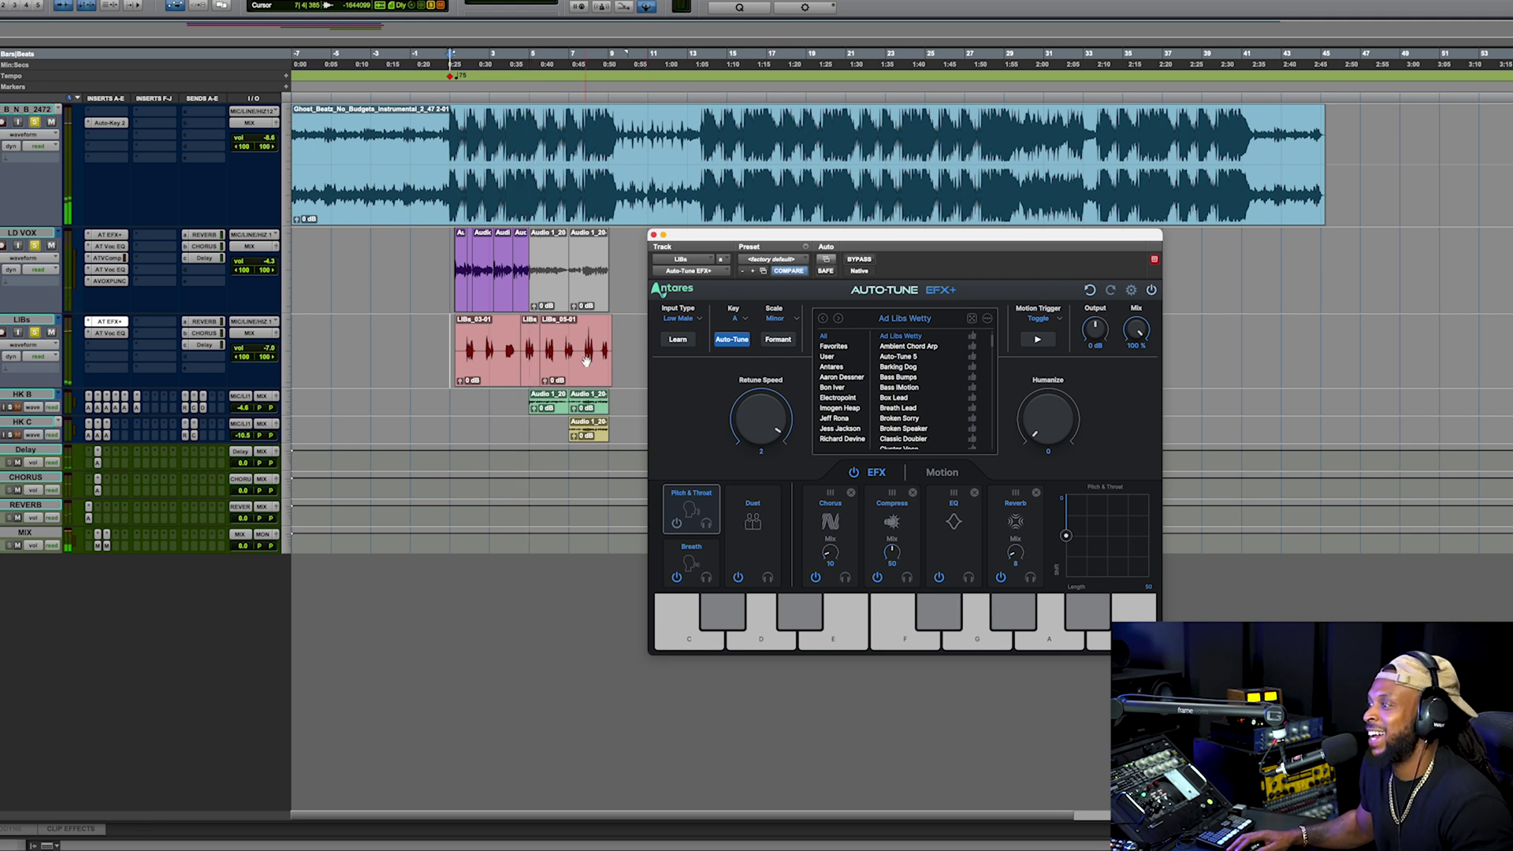
Replay the verse with Ad Libs Wetty on LIBs, then load the Phone It In Duet preset during playback
click(448, 337)
key(space)
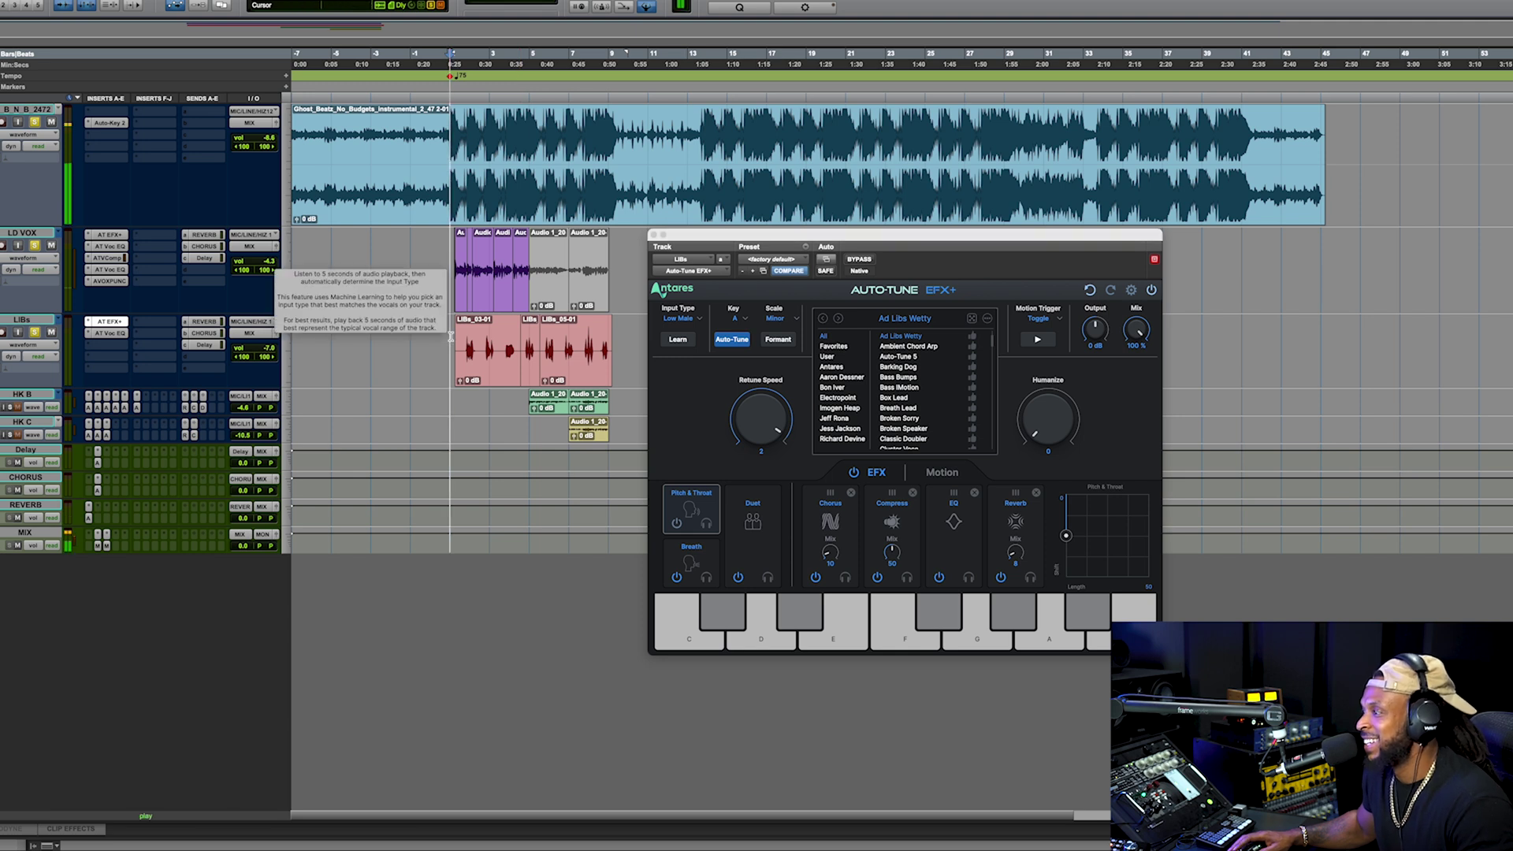
click(1149, 466)
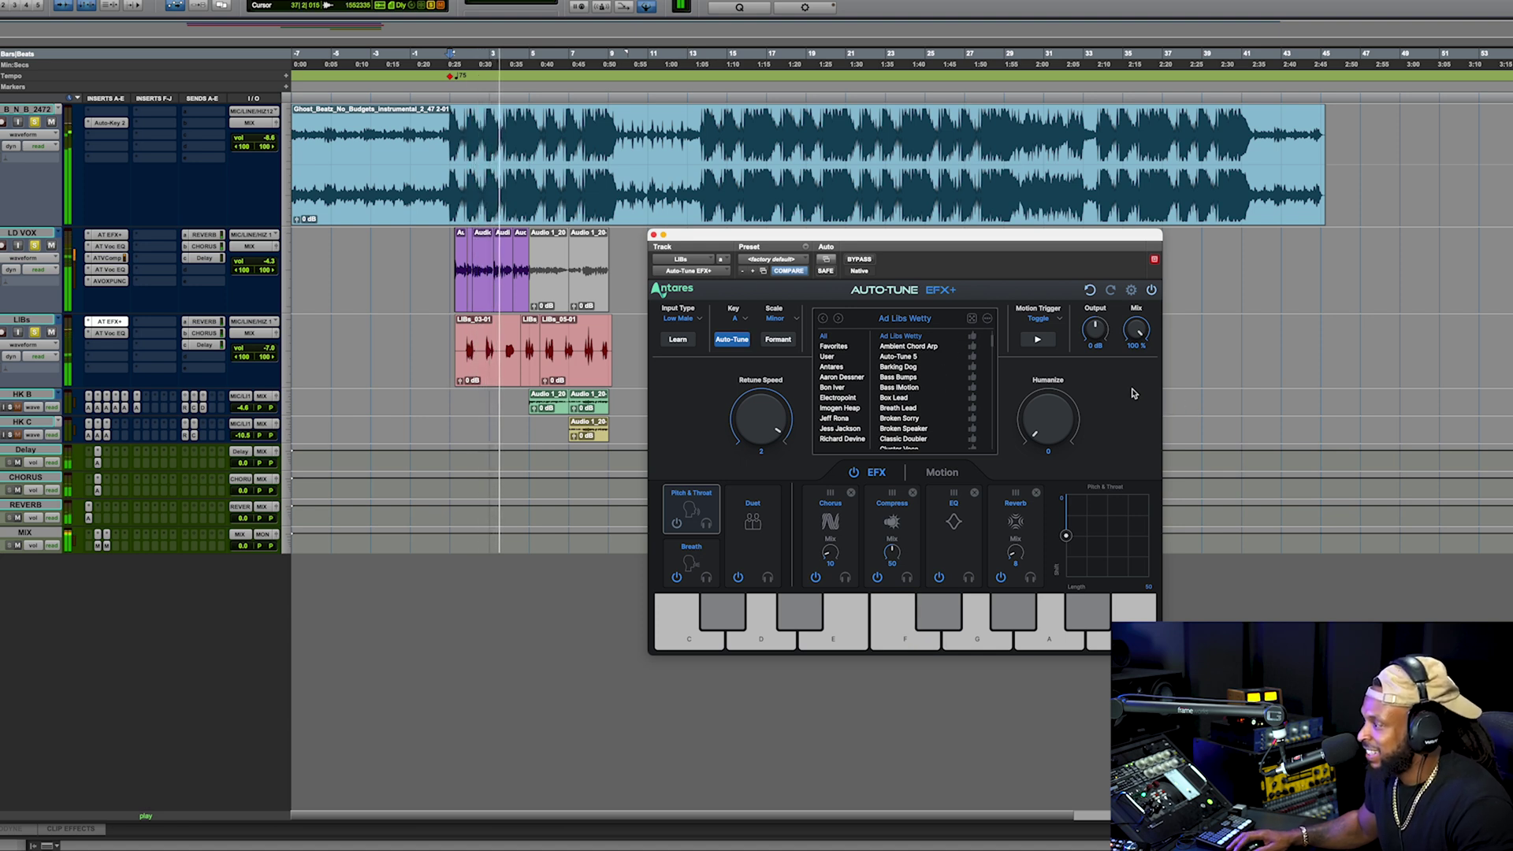
click(971, 320)
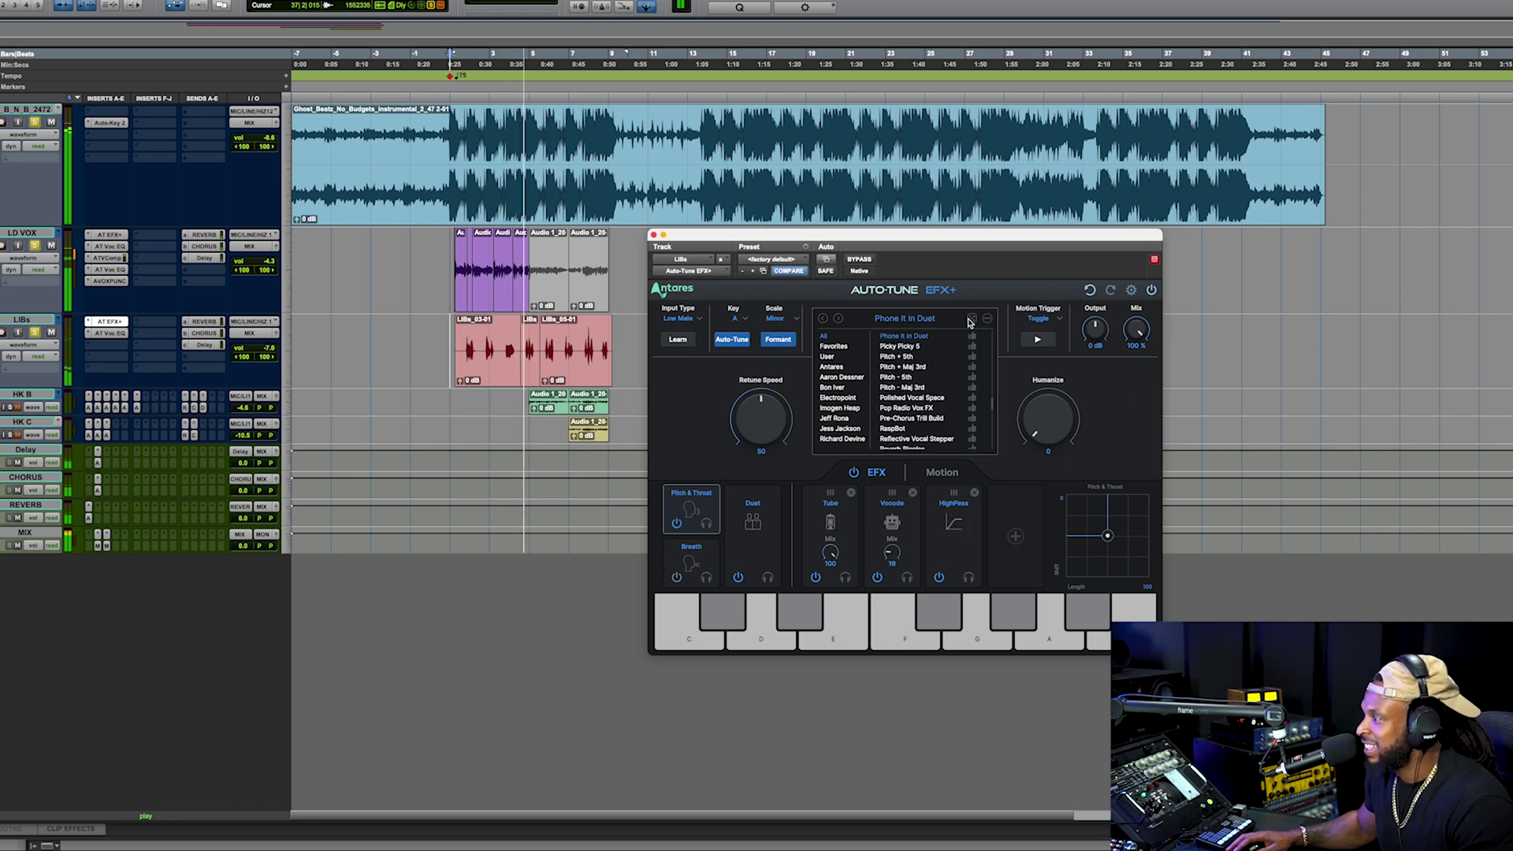
key(space)
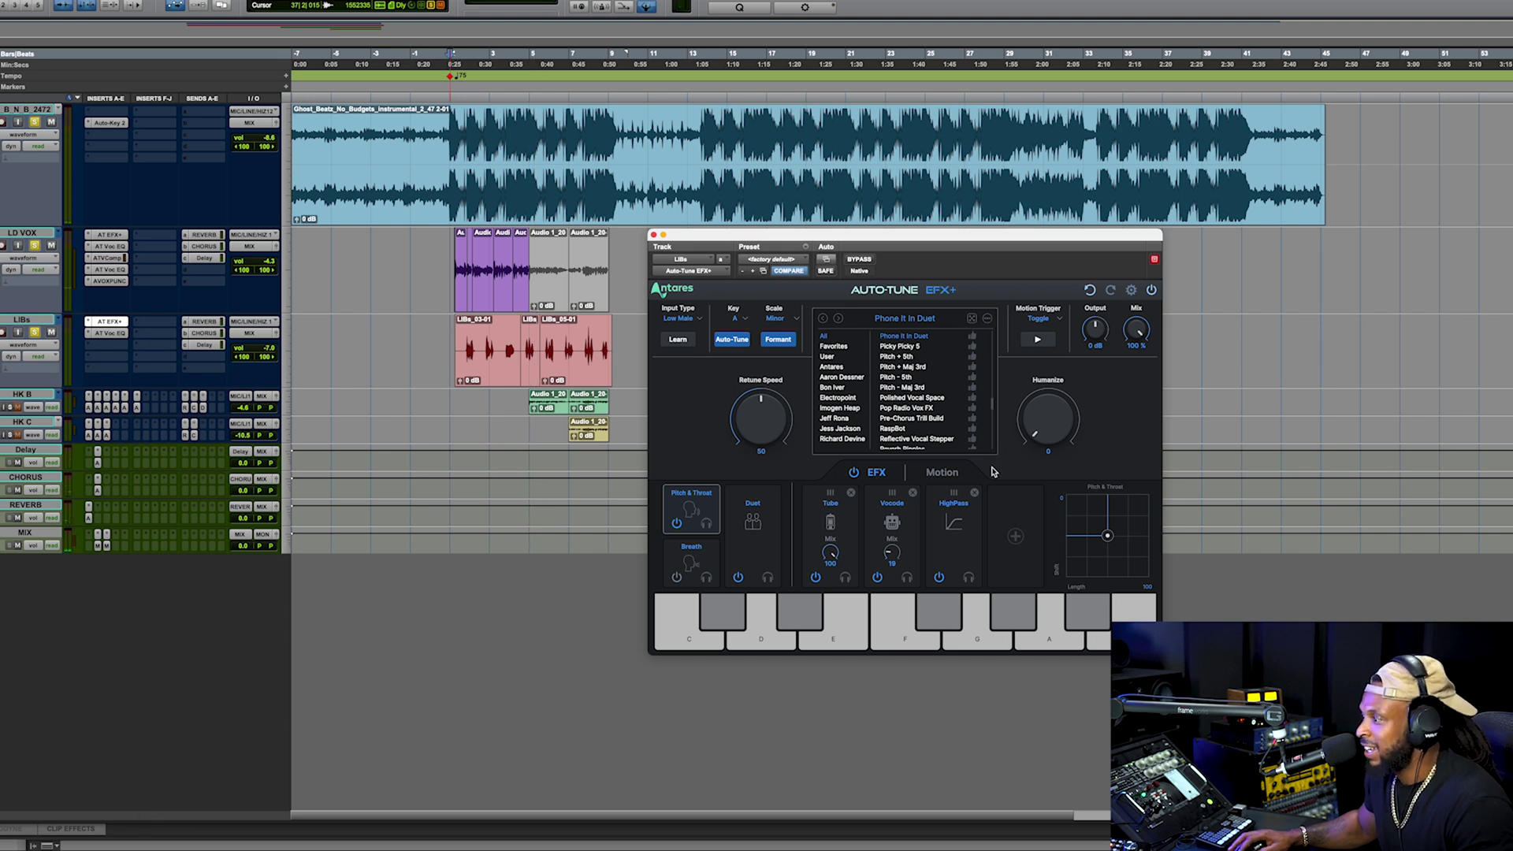
Examine the HighPass and Vocode effects on LIBs and raise the Vocode mix to about 28 while playing the song
click(948, 554)
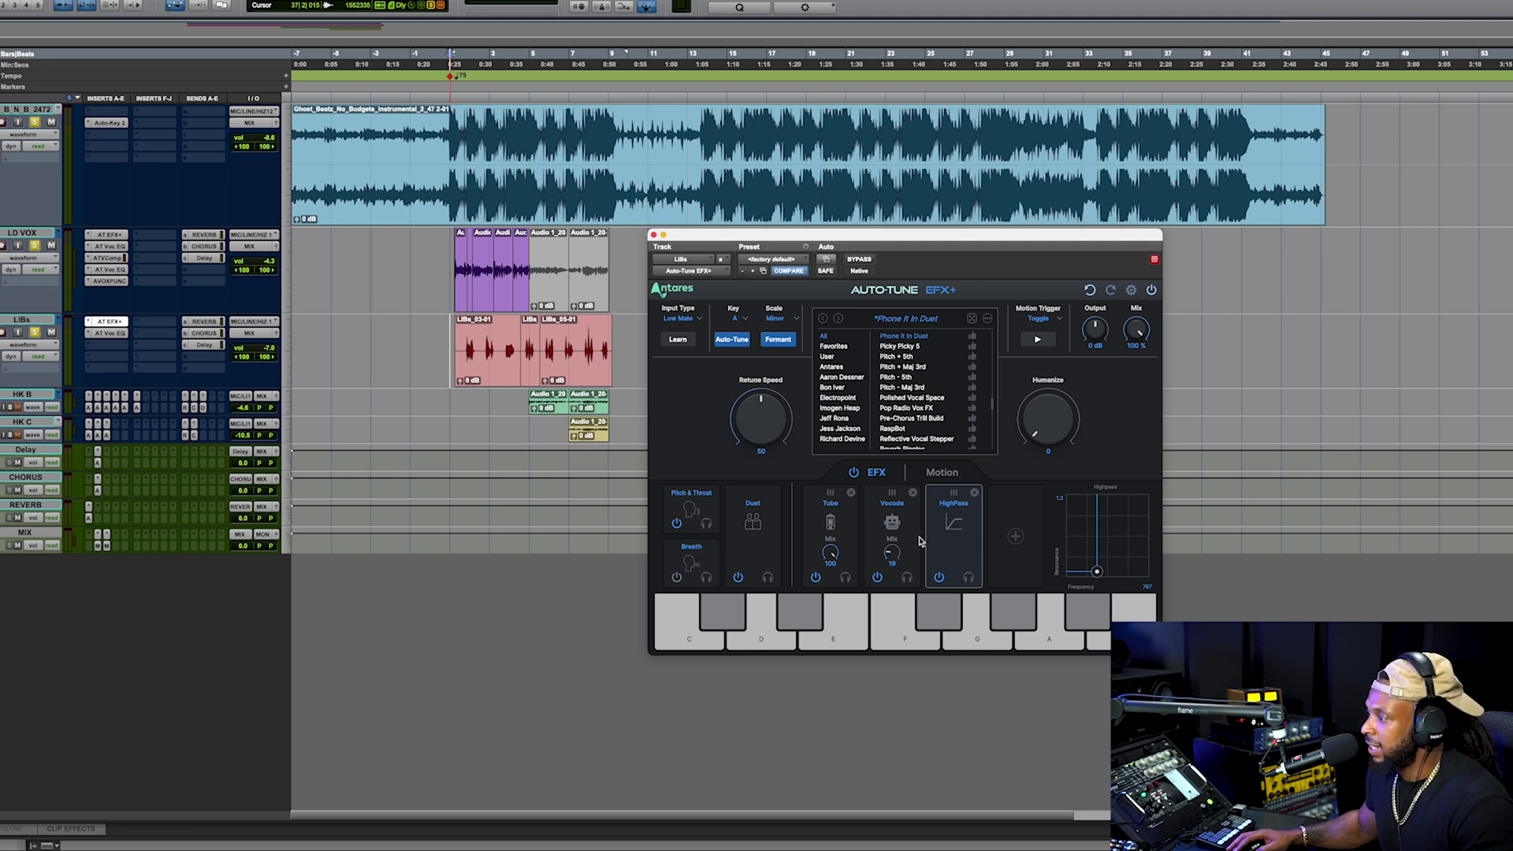
click(893, 541)
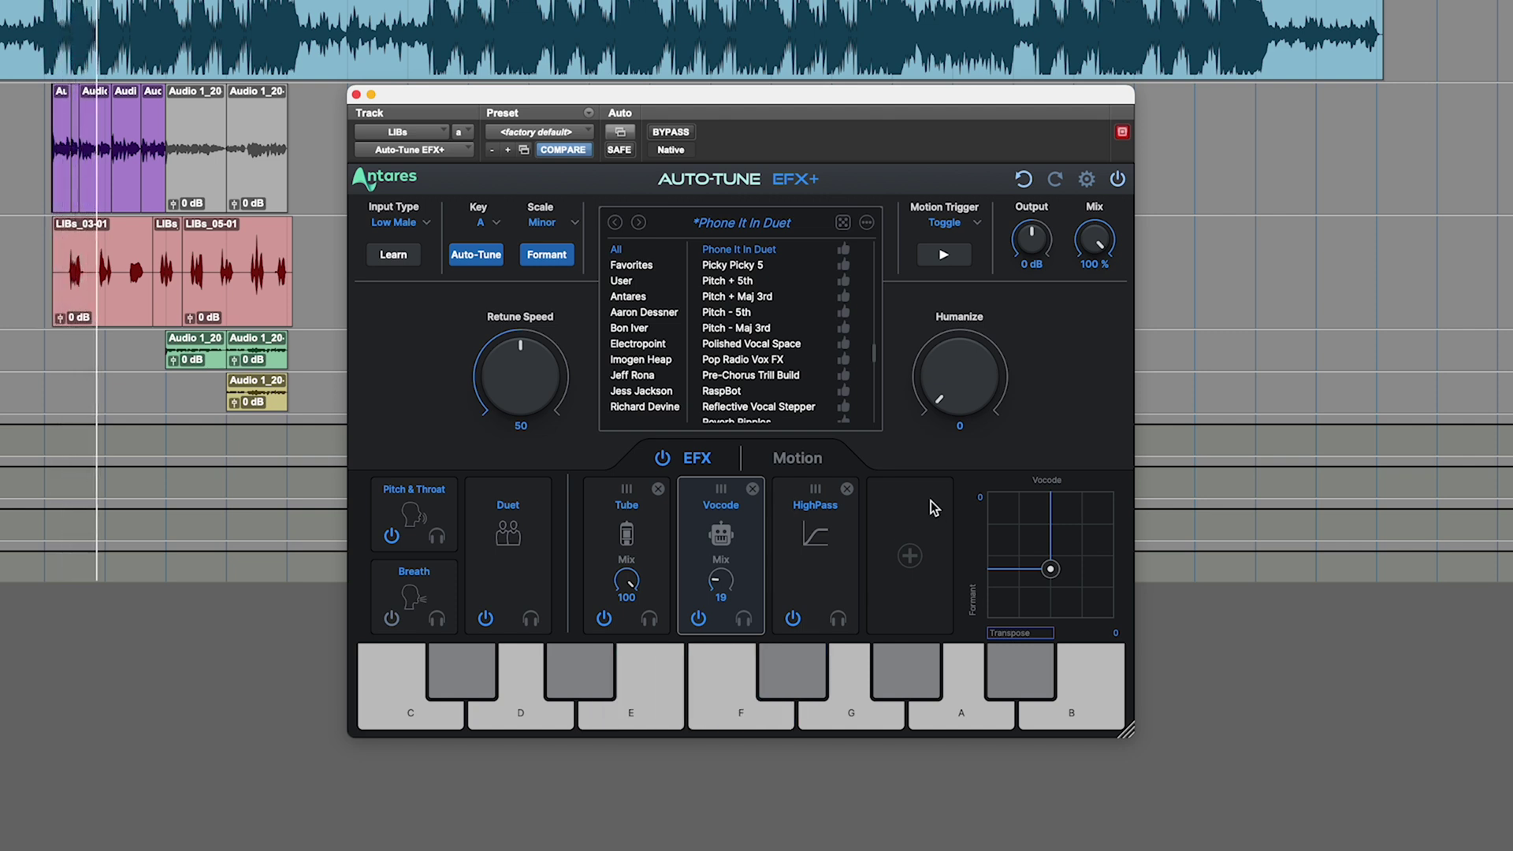
drag(721, 583, 721, 574)
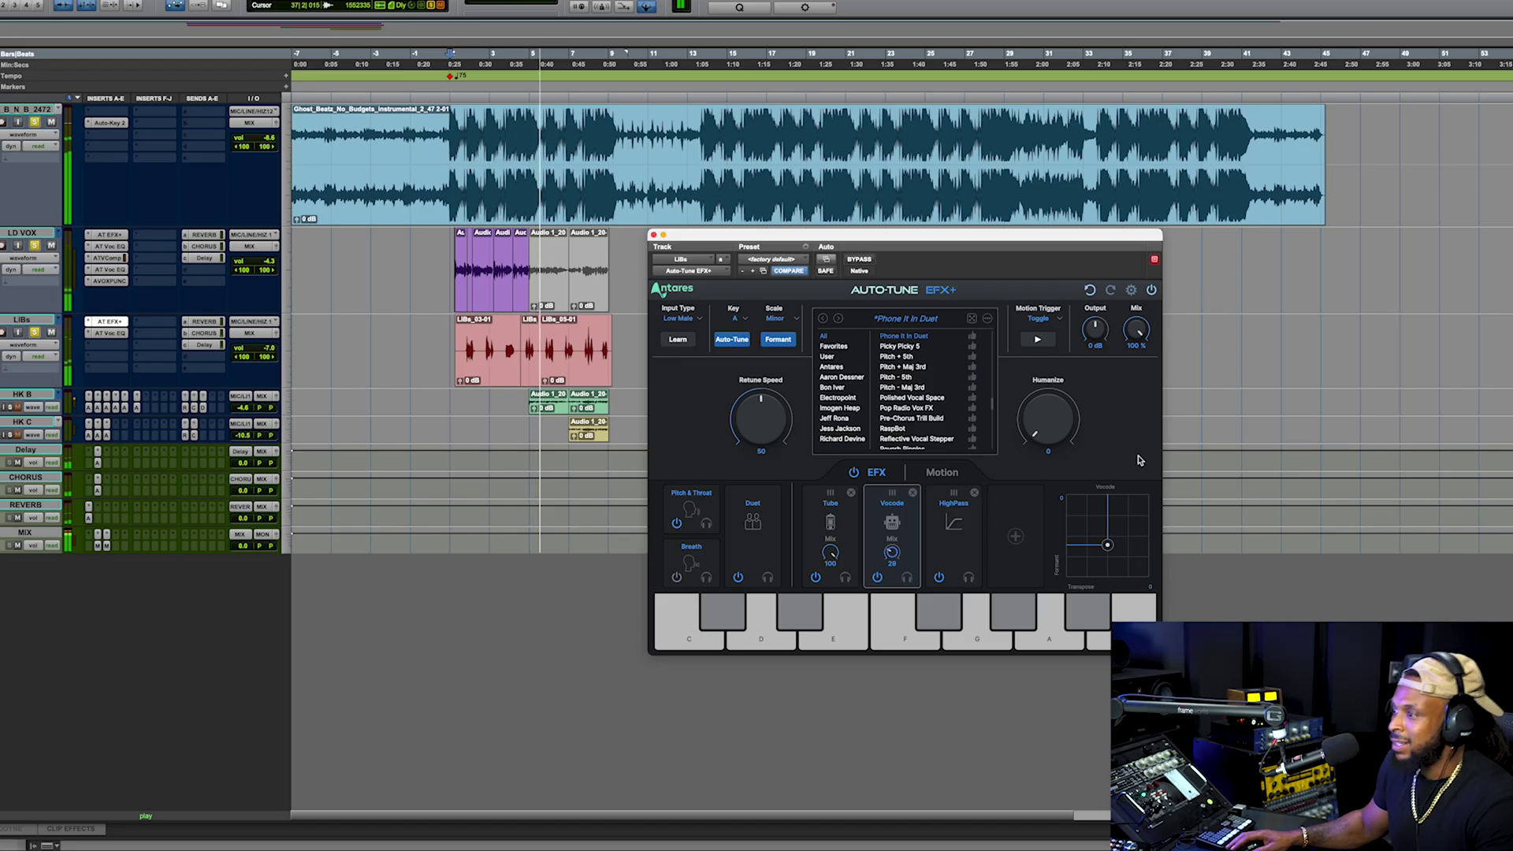
key(space)
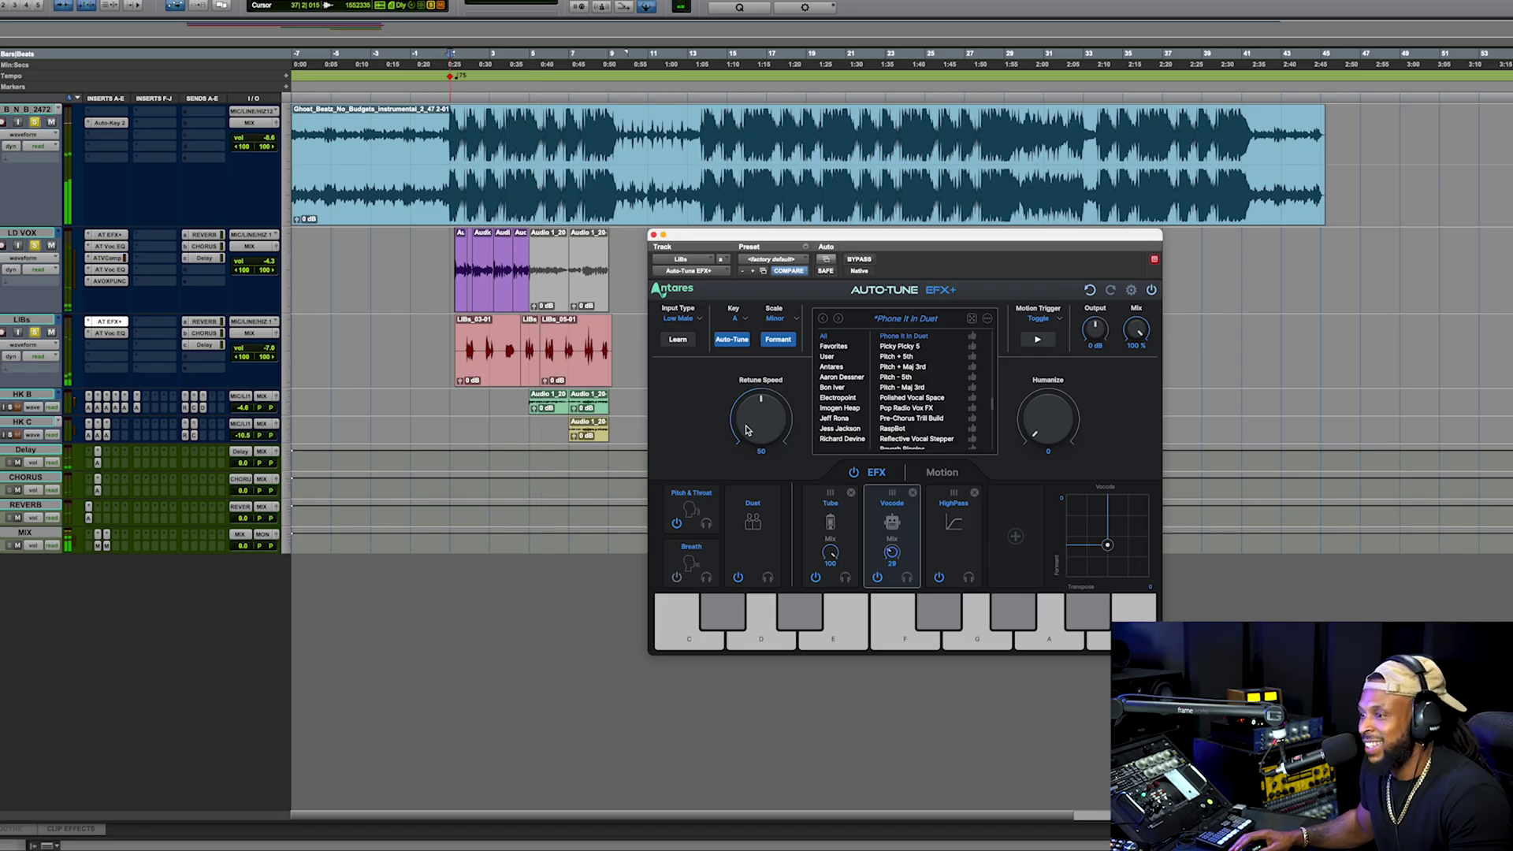
Clear the solos on the instrumental, LD VOX and LIBs tracks
click(35, 333)
click(35, 332)
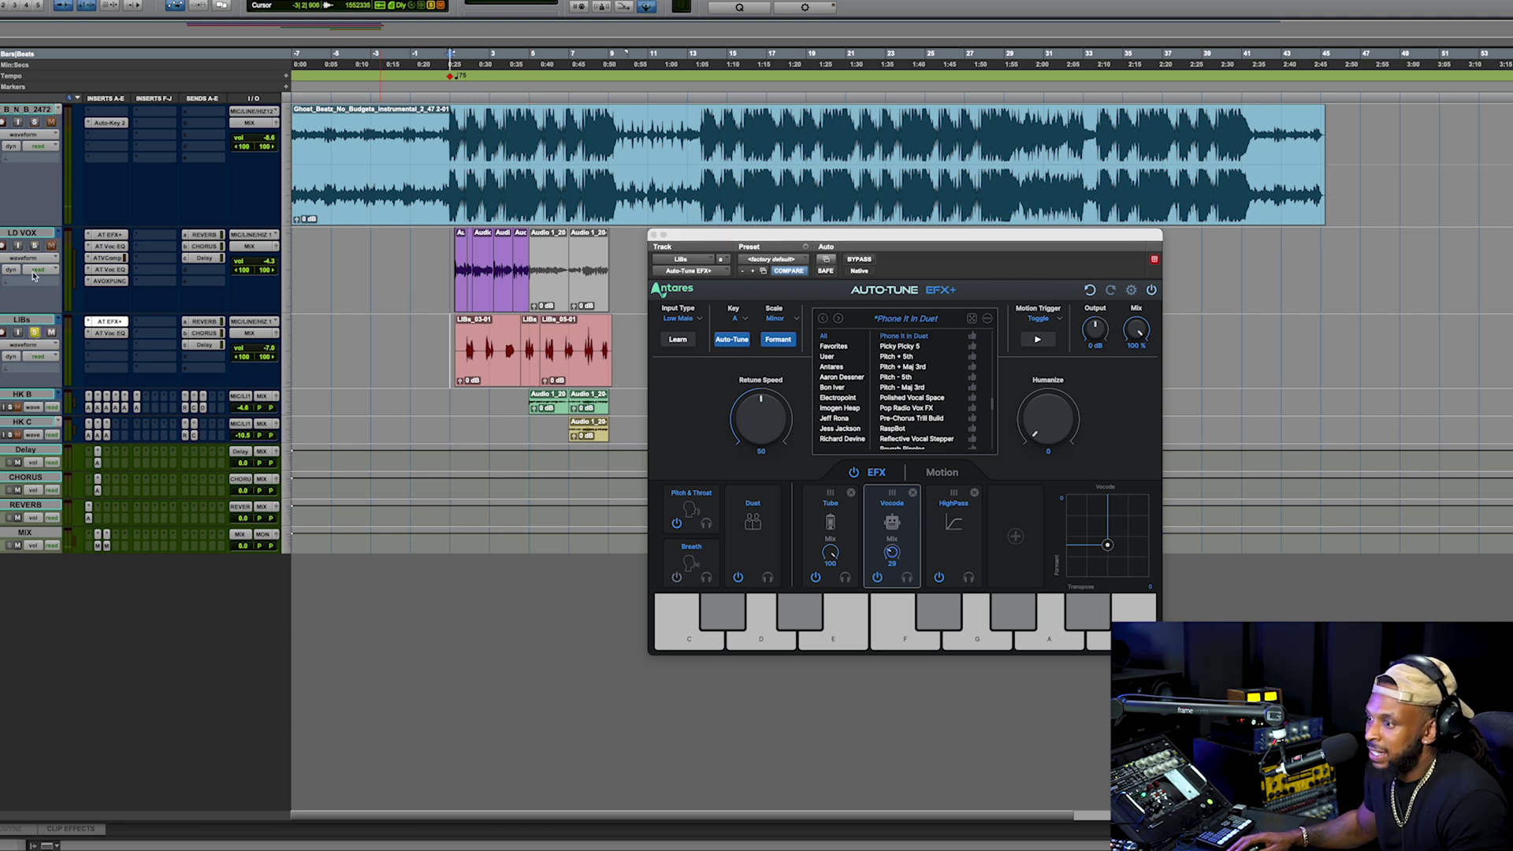
click(34, 246)
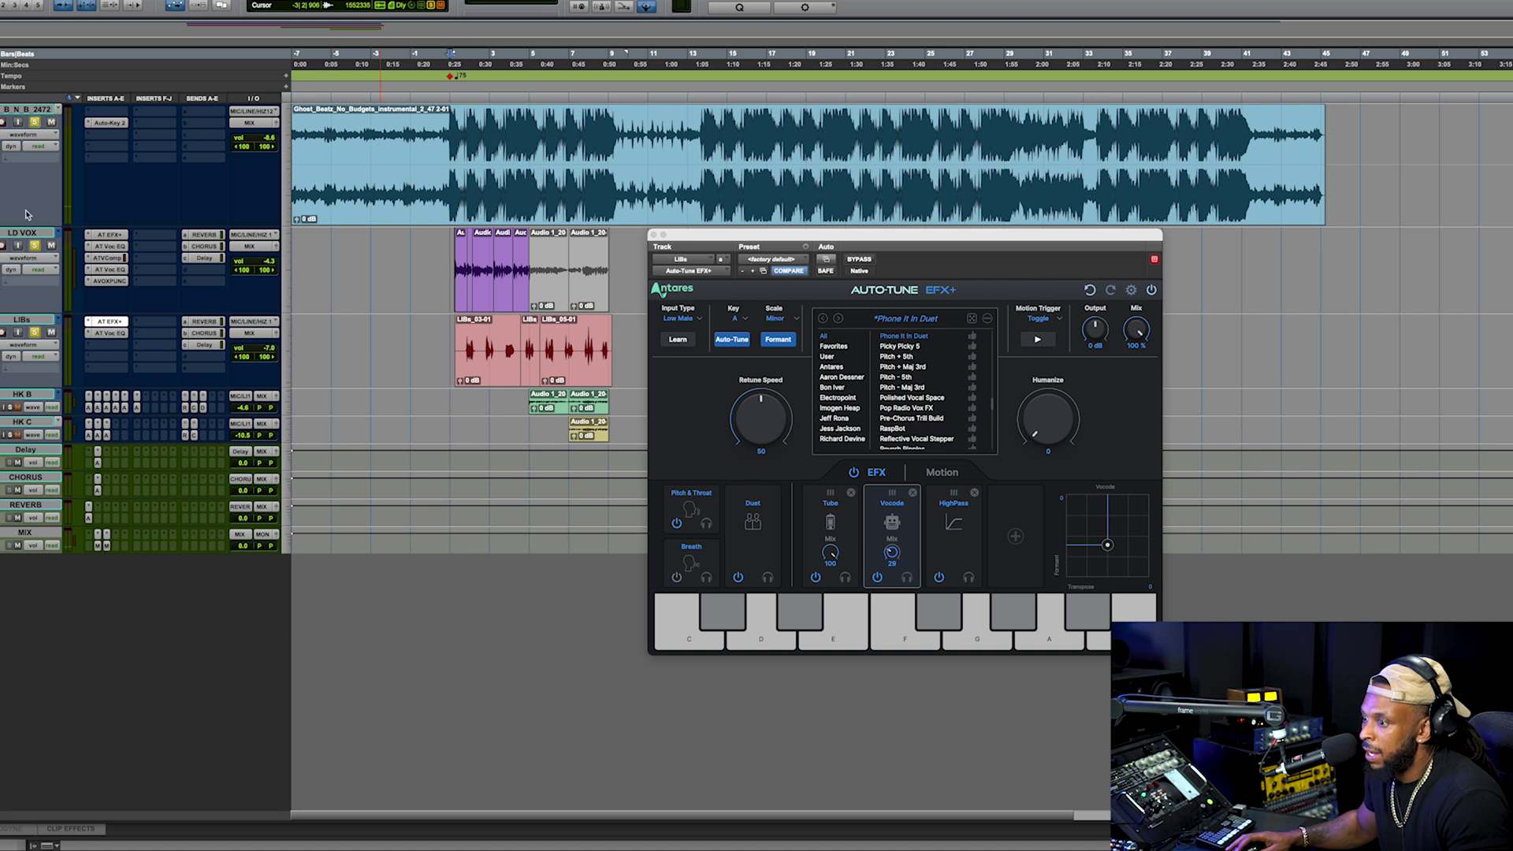
click(34, 332)
Close the LIBs Auto-Tune EFX+ window, enlarge the HK B track and open its AVOX DUO plug-in
click(533, 448)
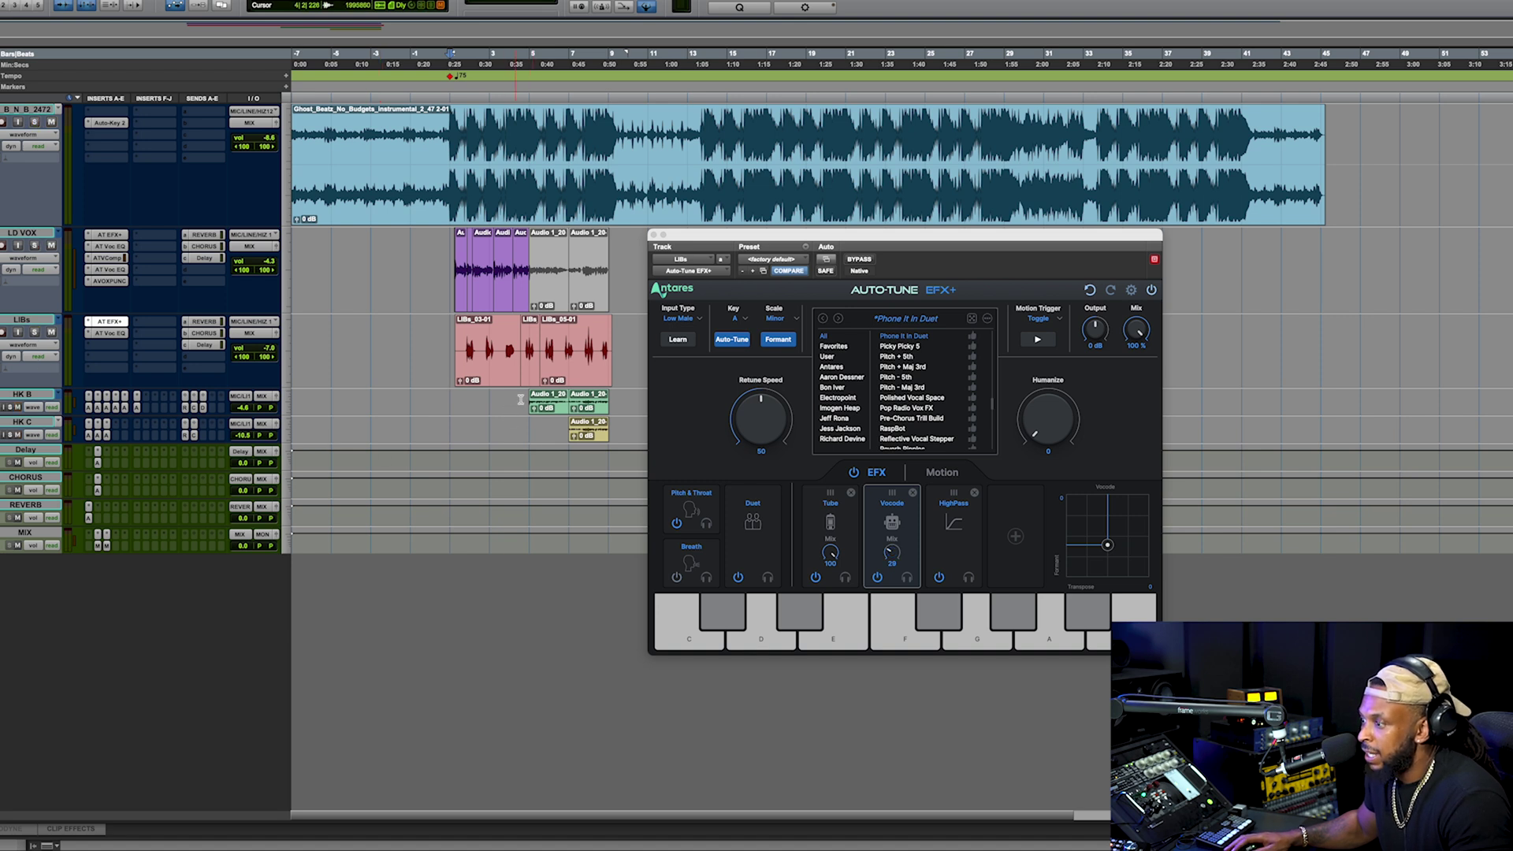
key(super+w)
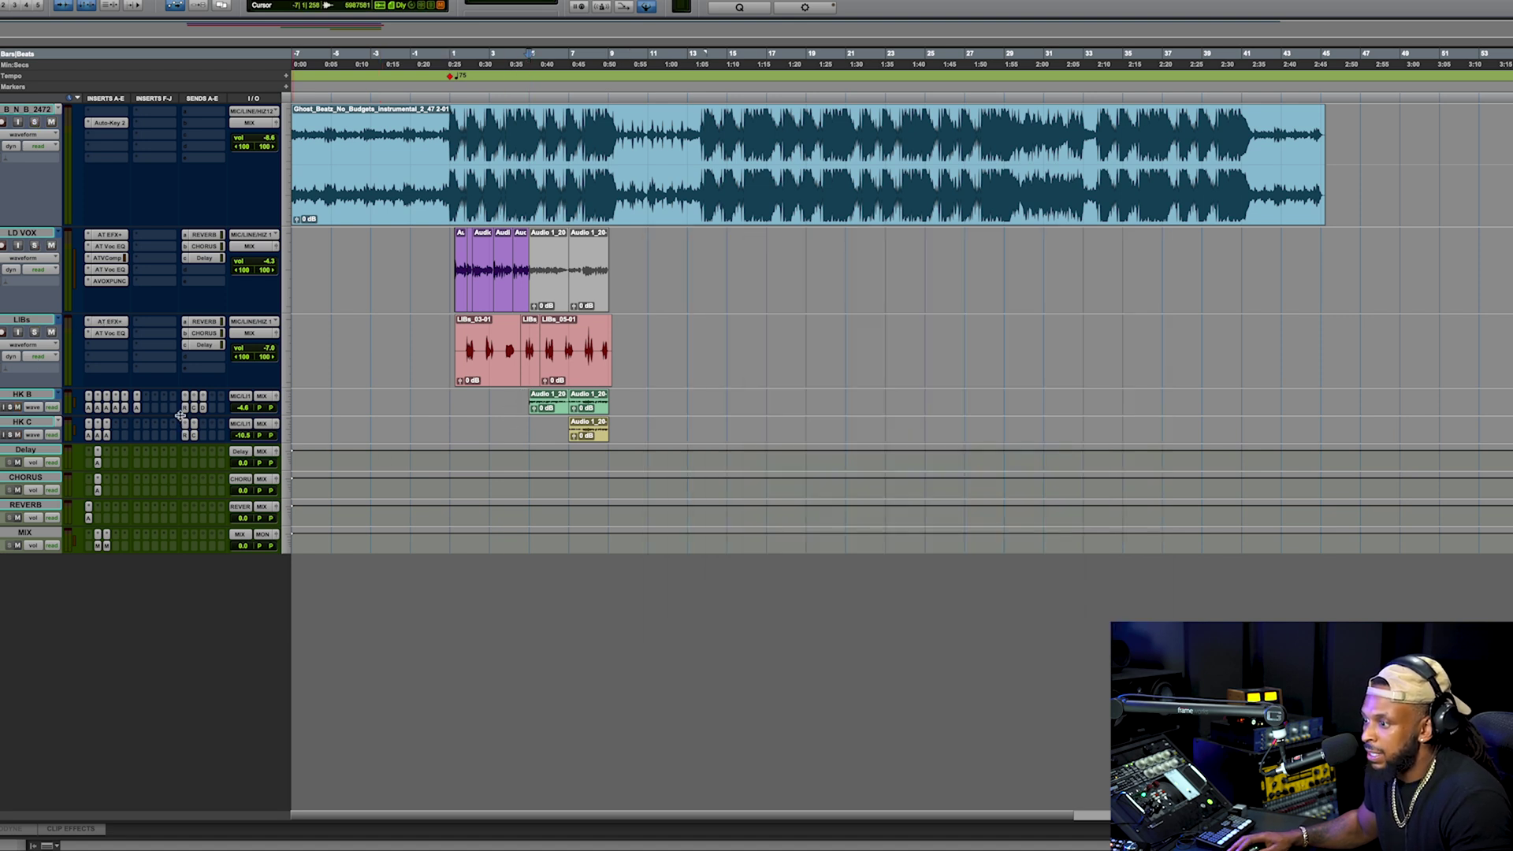
drag(180, 440, 174, 473)
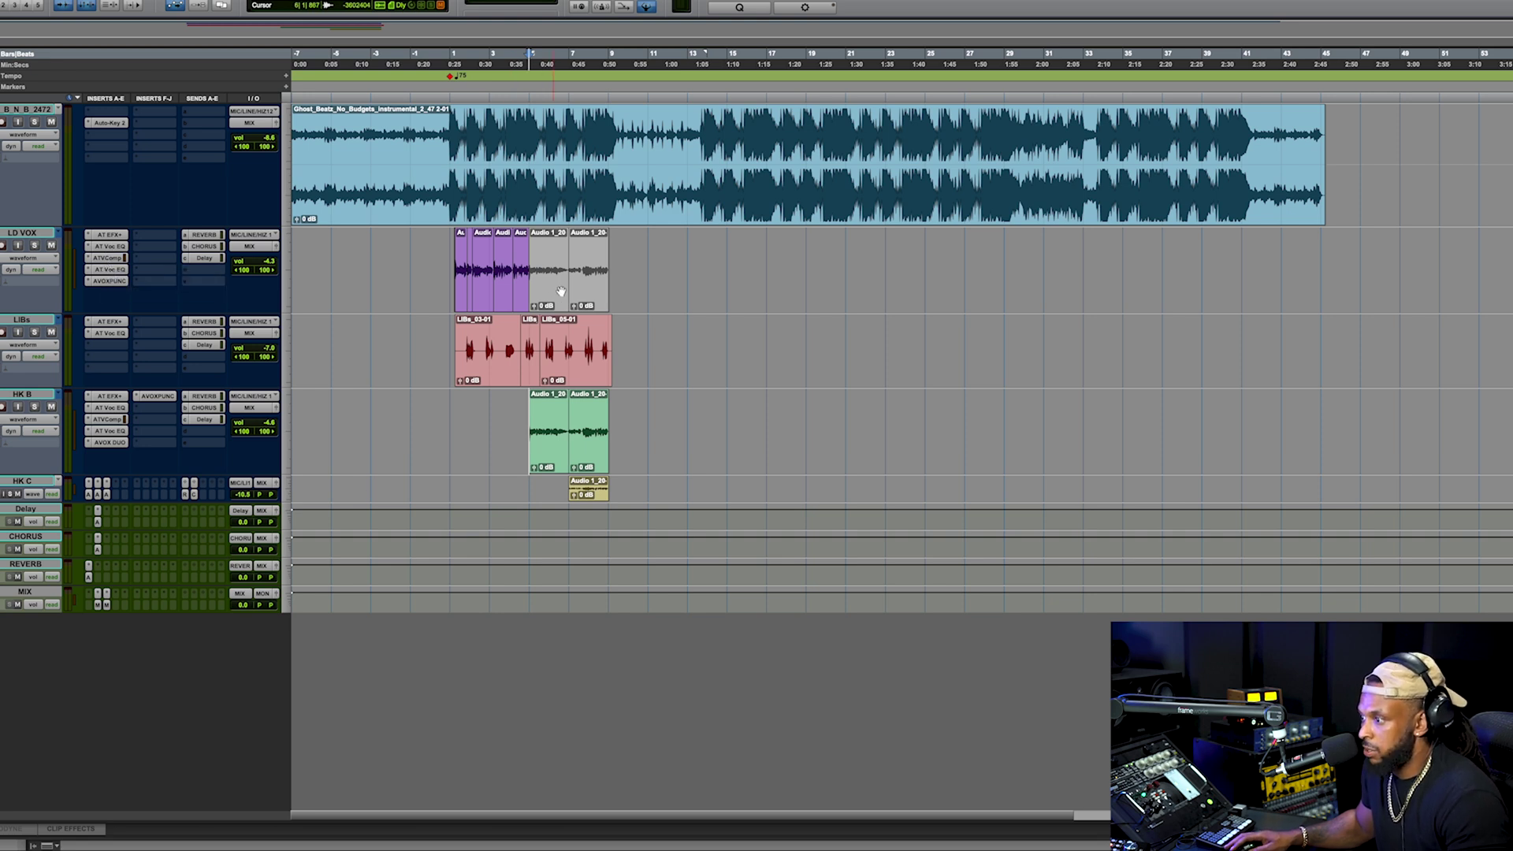
click(110, 443)
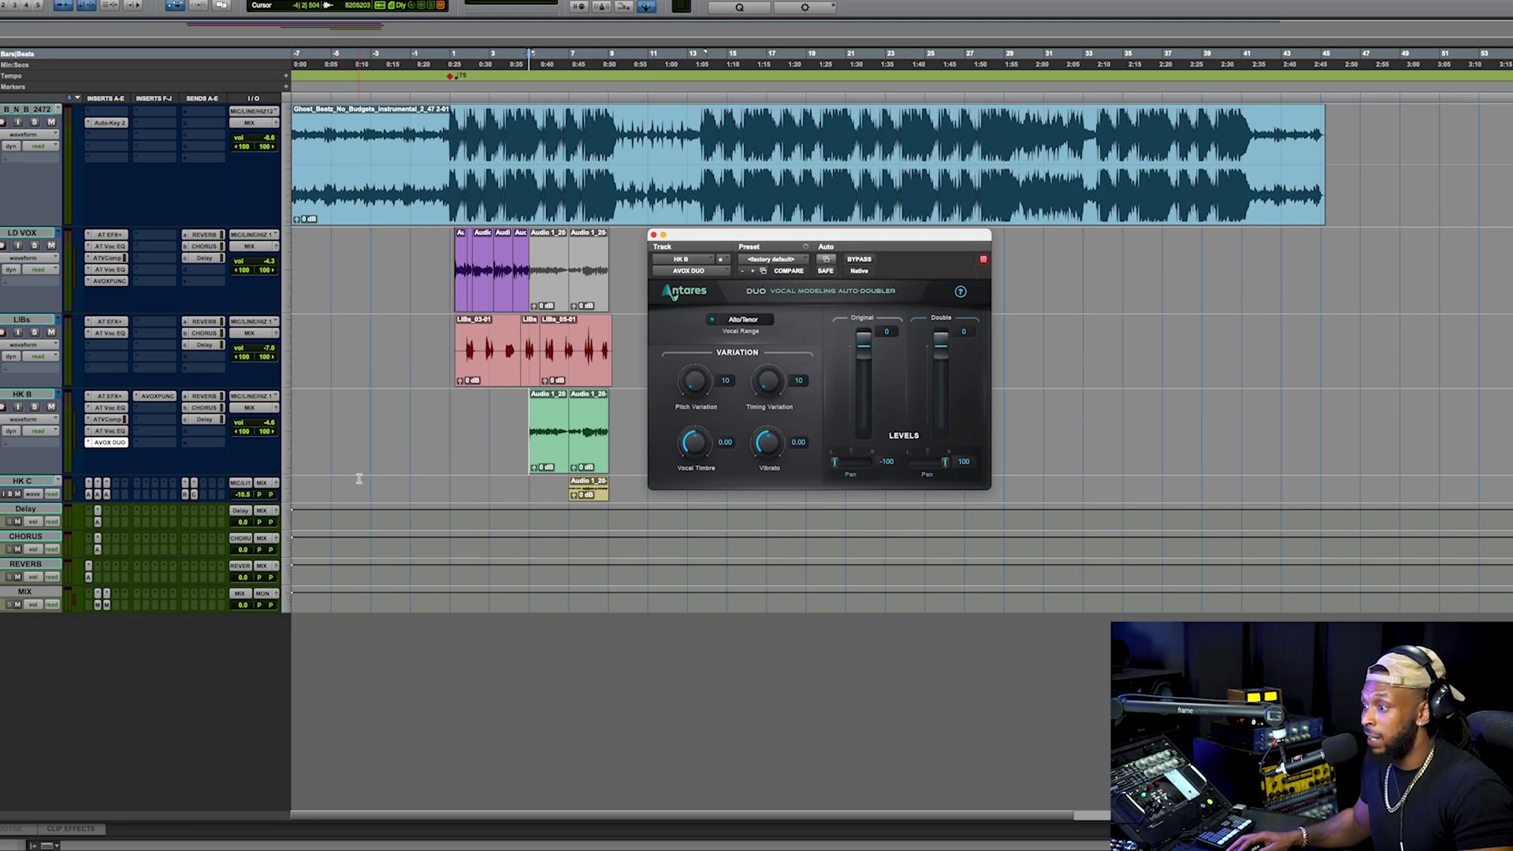
Play the hook with AVOX DUO on HK B bypassed and active for comparison
key(space)
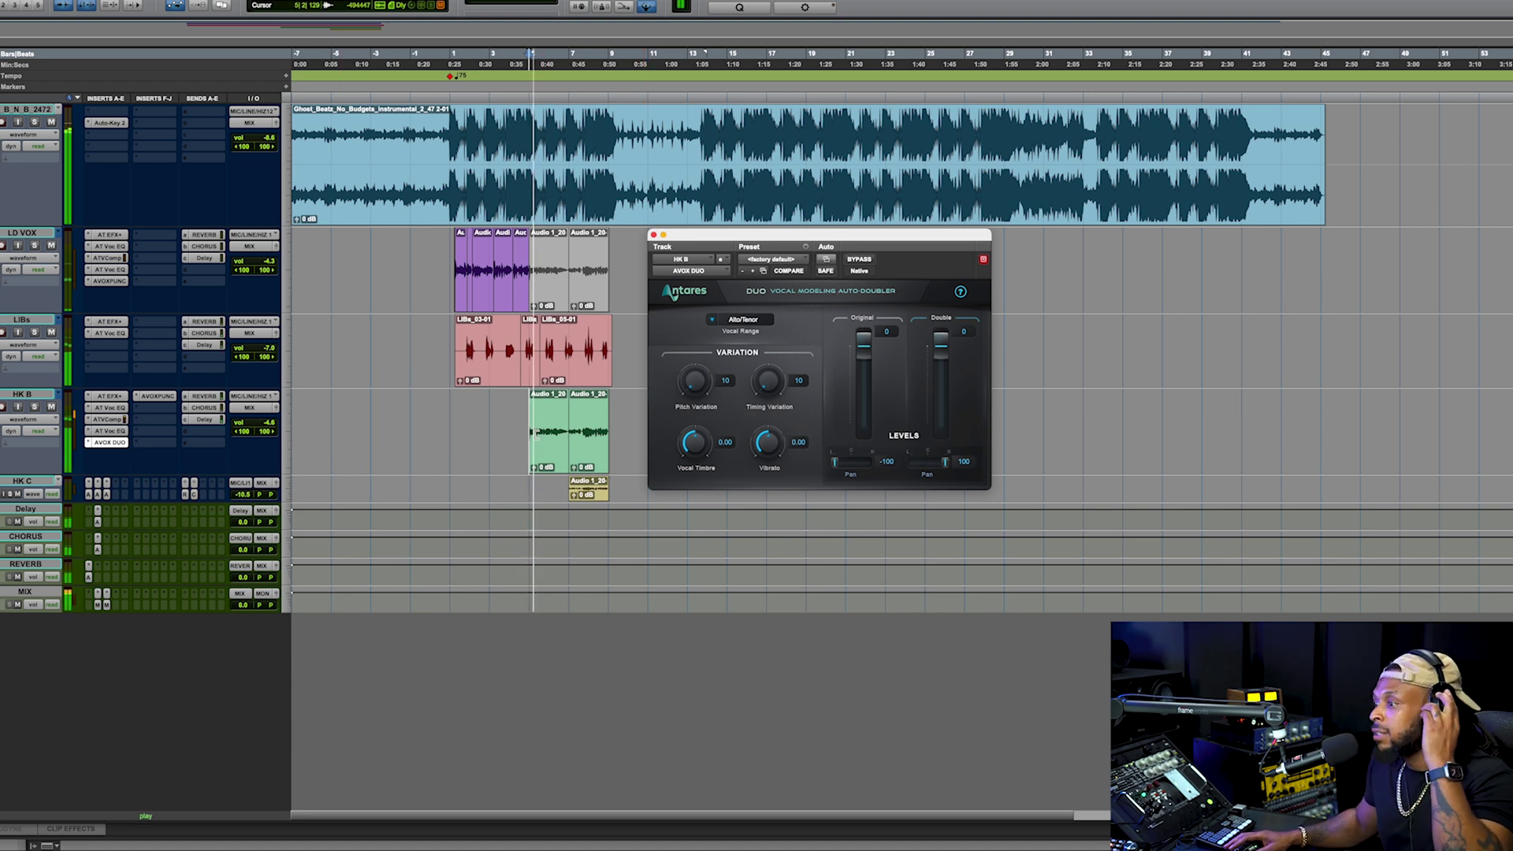
super+click(111, 442)
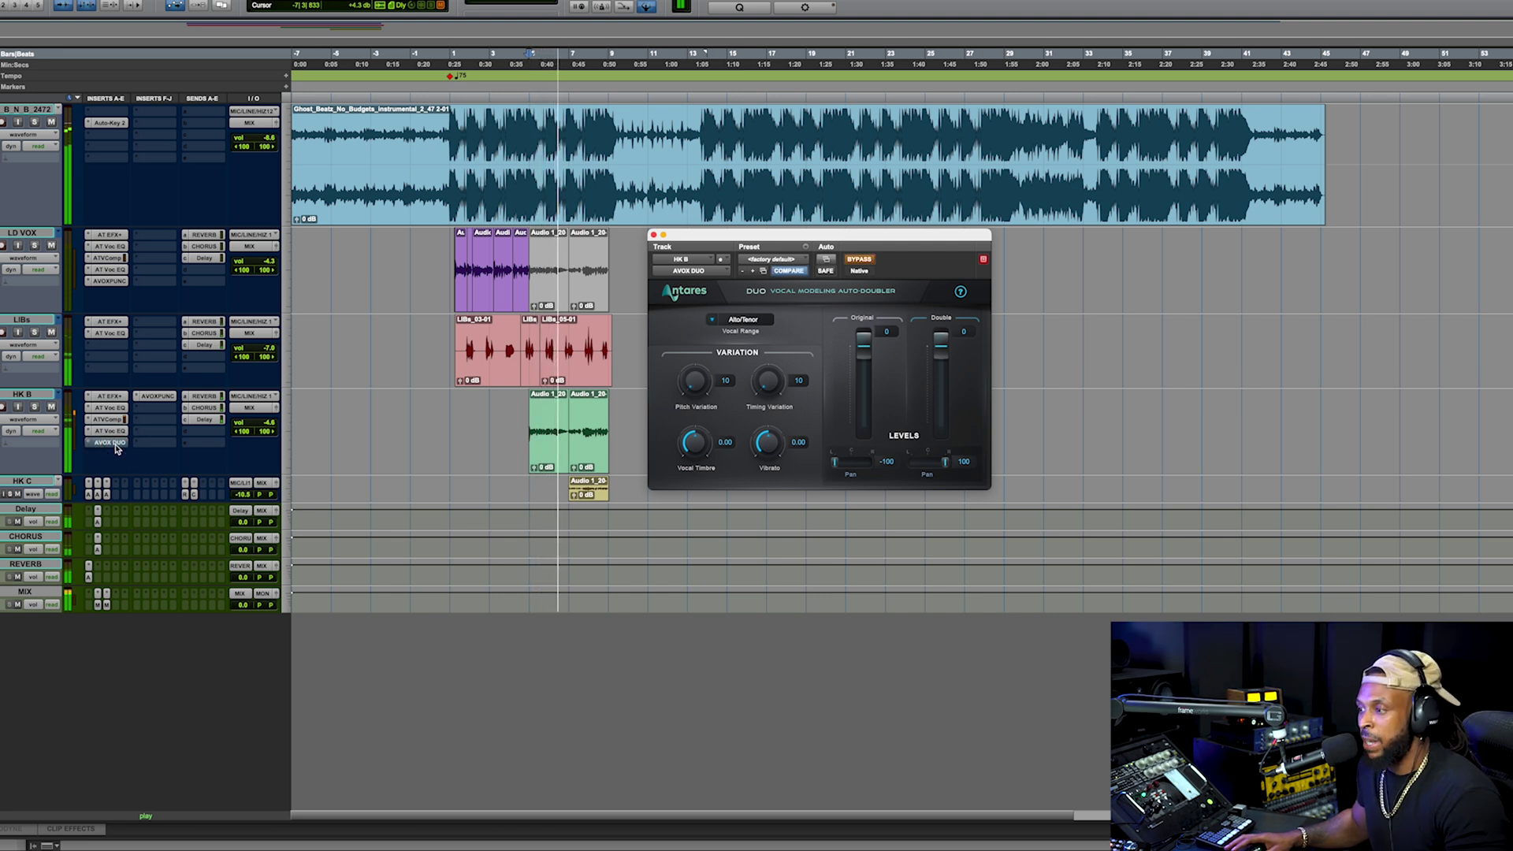
super+click(111, 442)
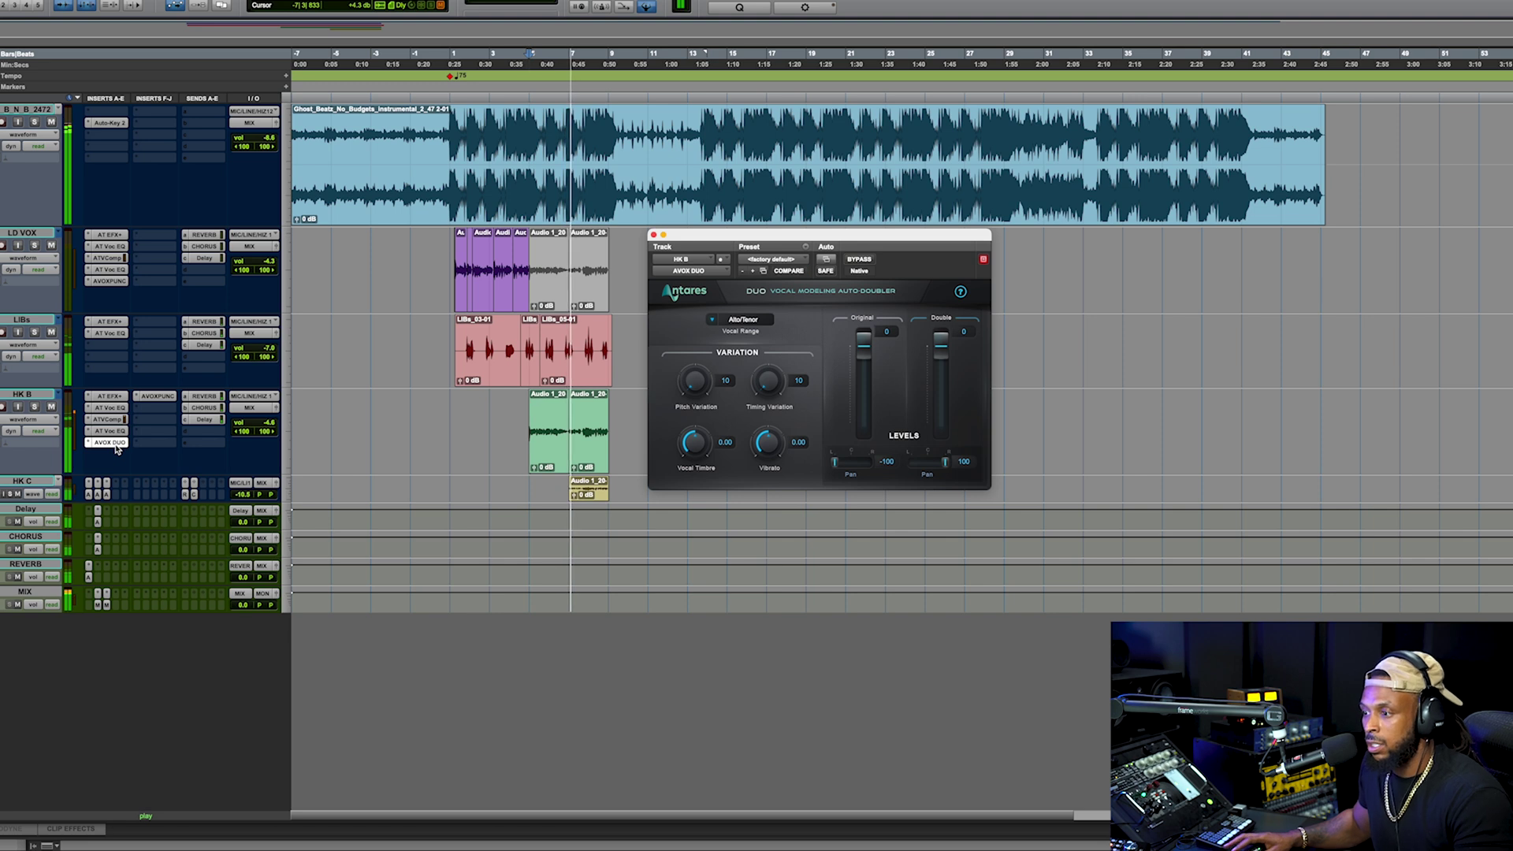
key(space)
key(space)
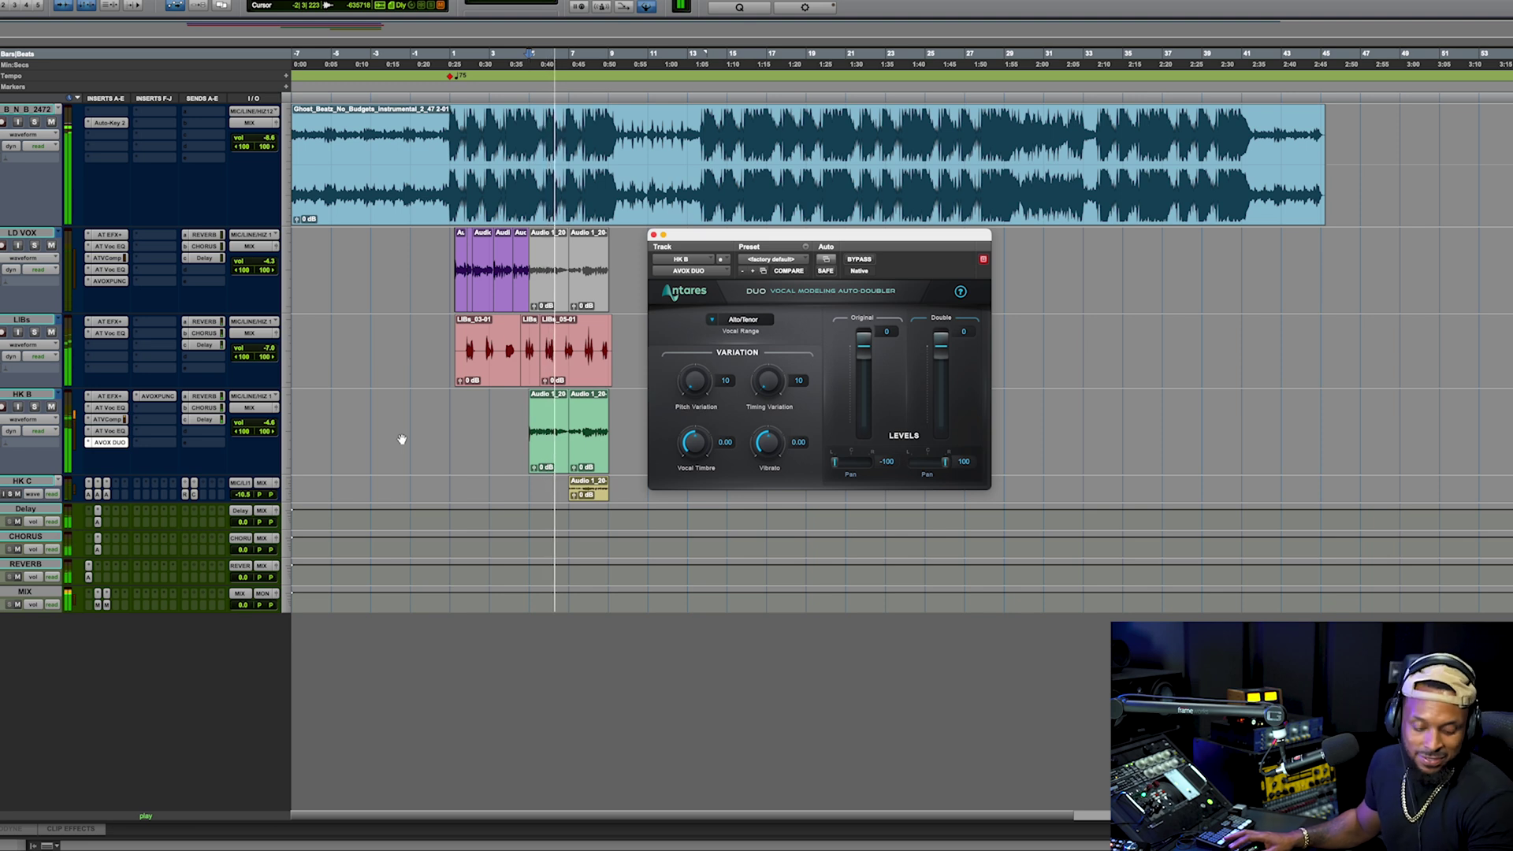
key(space)
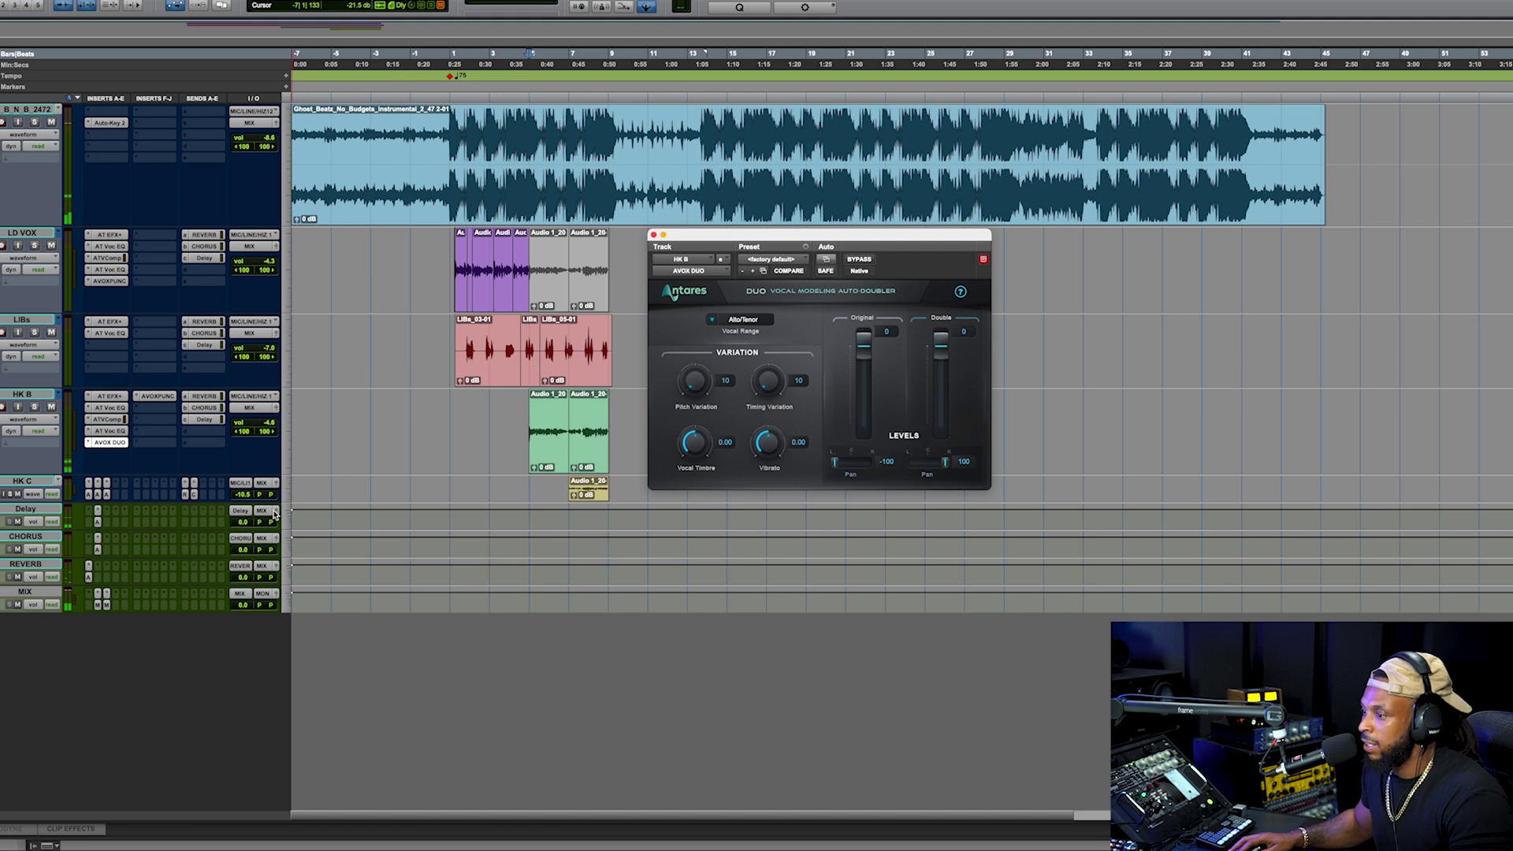
Enlarge the HK C track to show its inserts and close the AVOX DUO window
drag(270, 501, 270, 536)
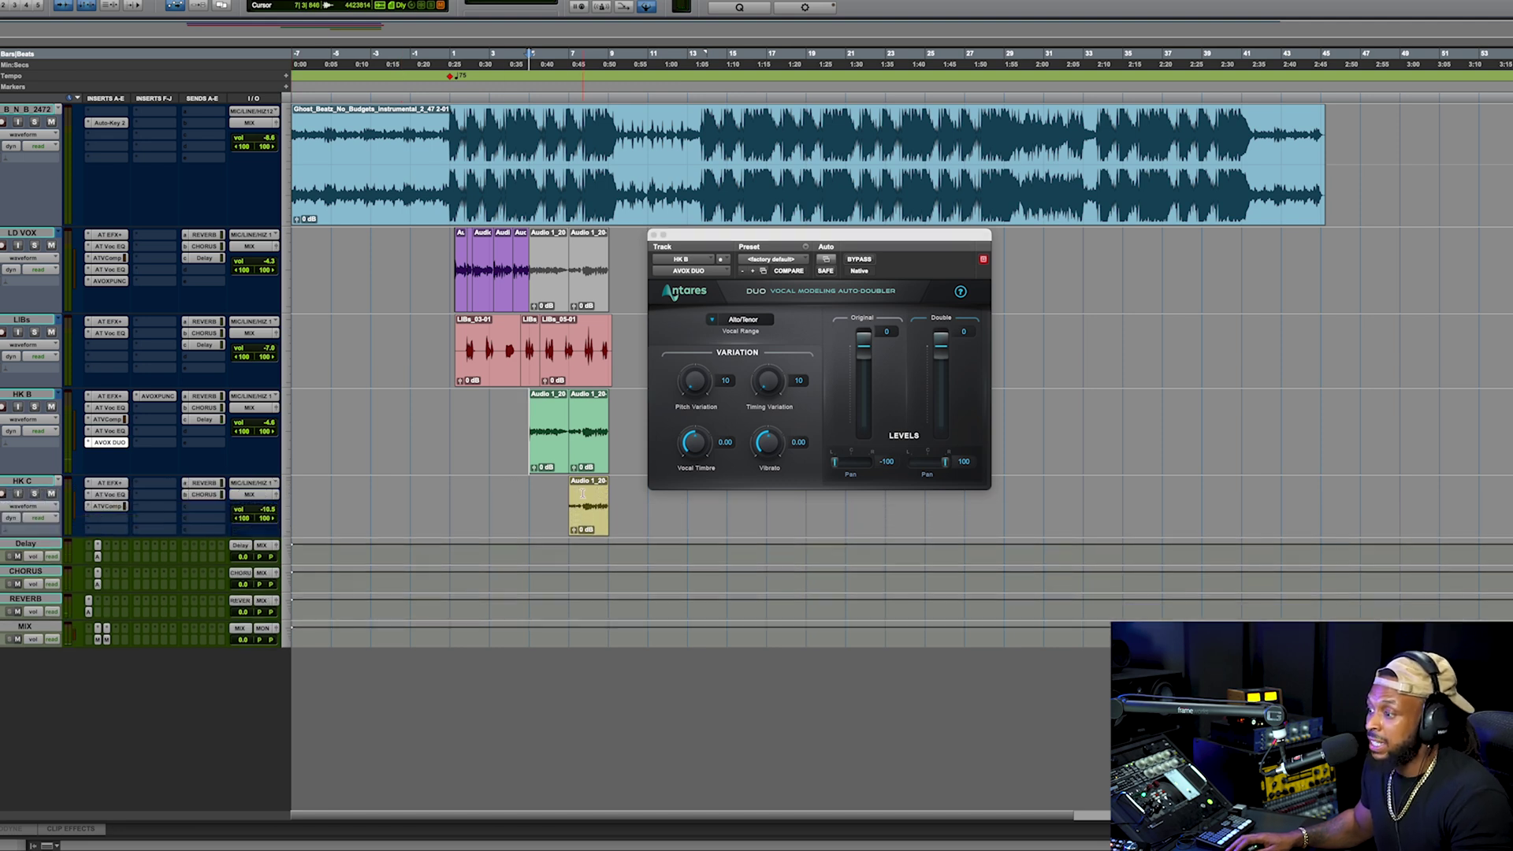
key(super+w)
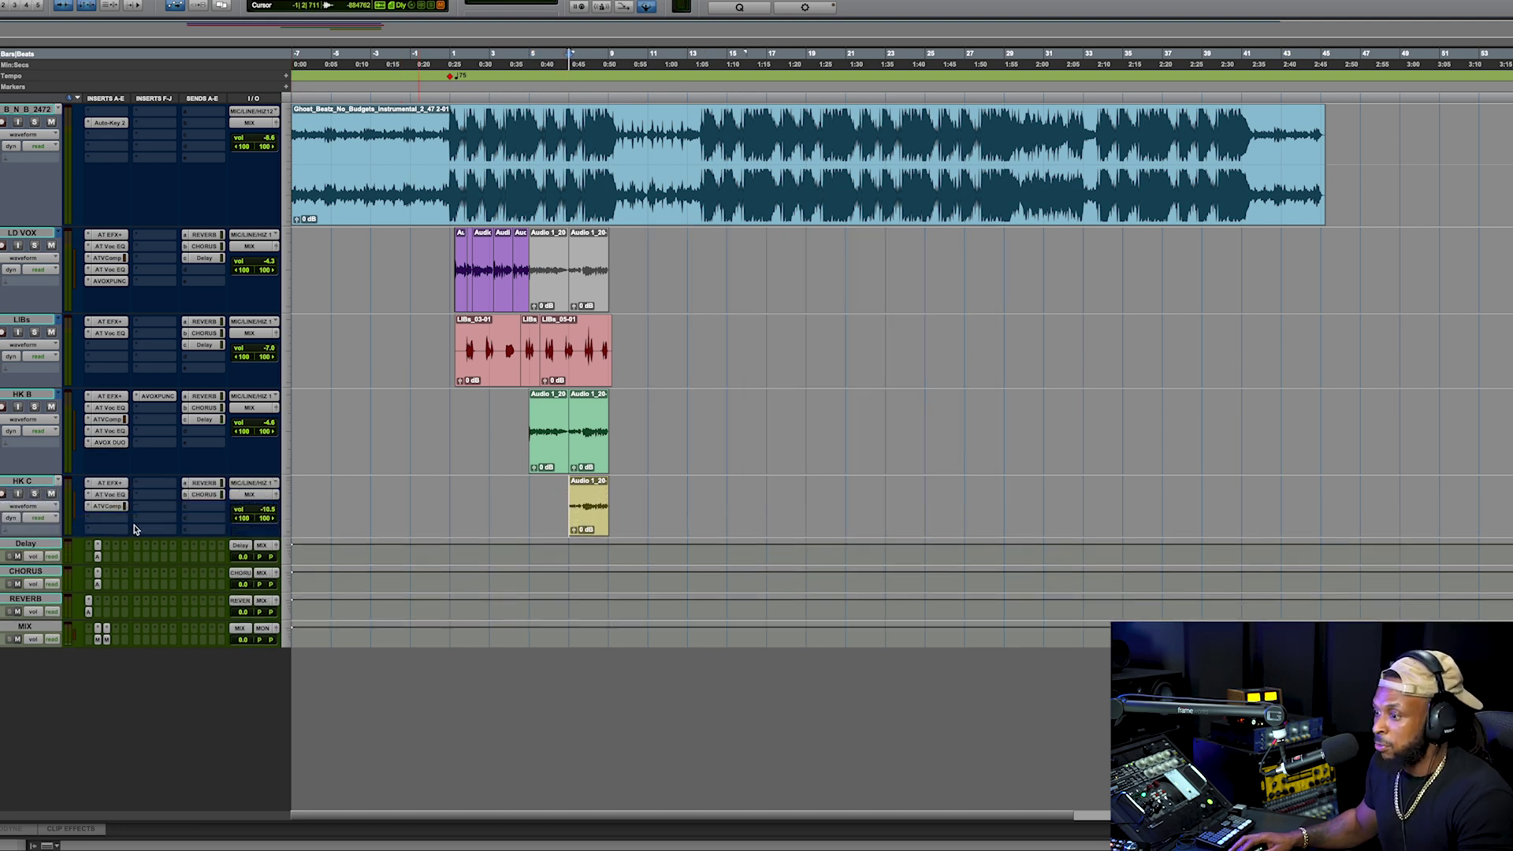
Open the Auto-Tune EFX+ plug-in on HK C, solo the track and play its hook harmony
click(124, 487)
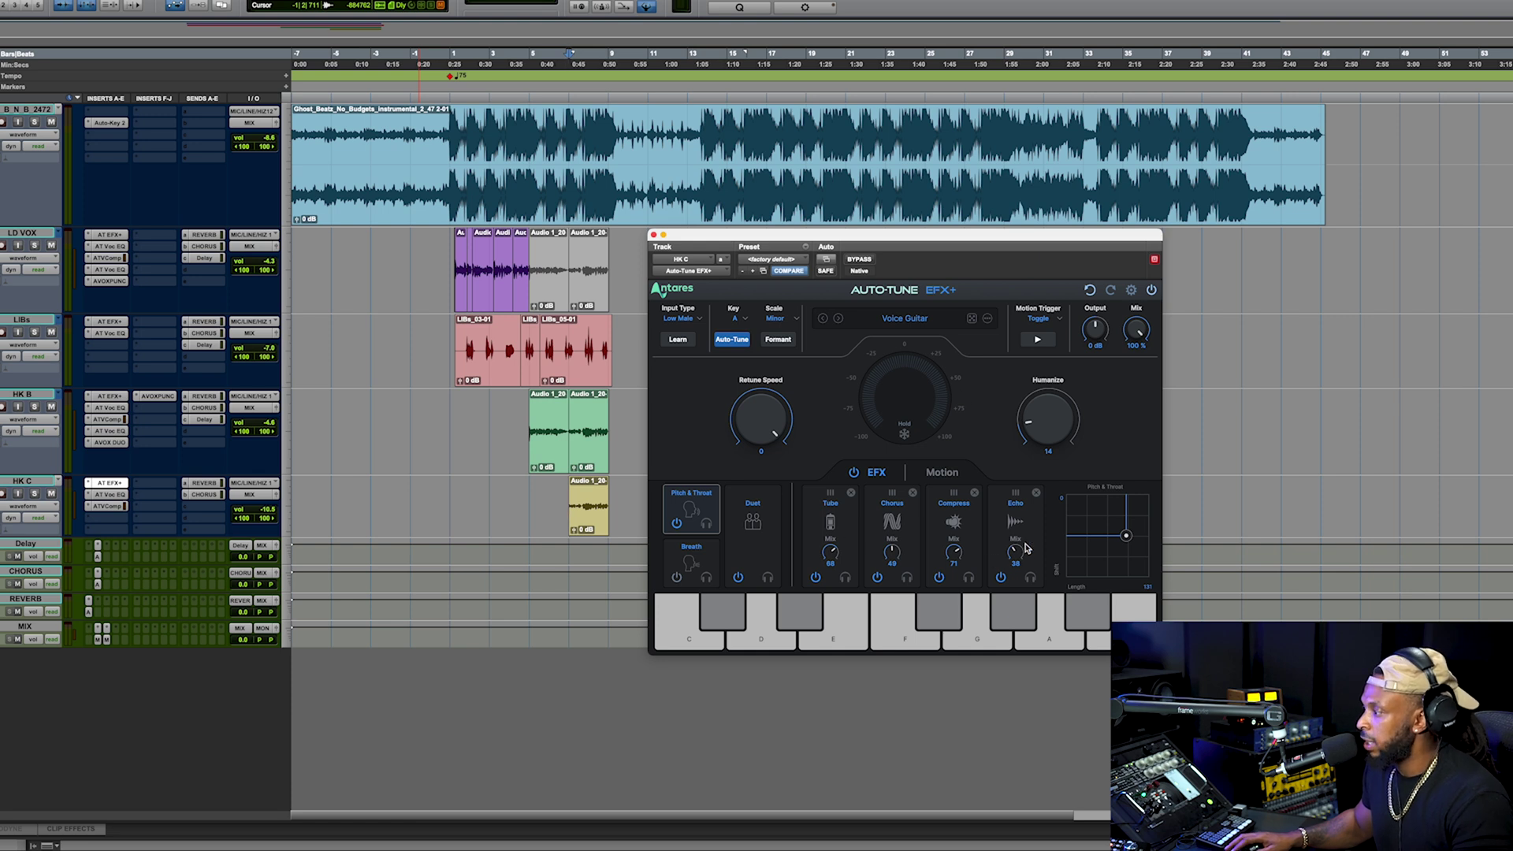
click(34, 493)
key(space)
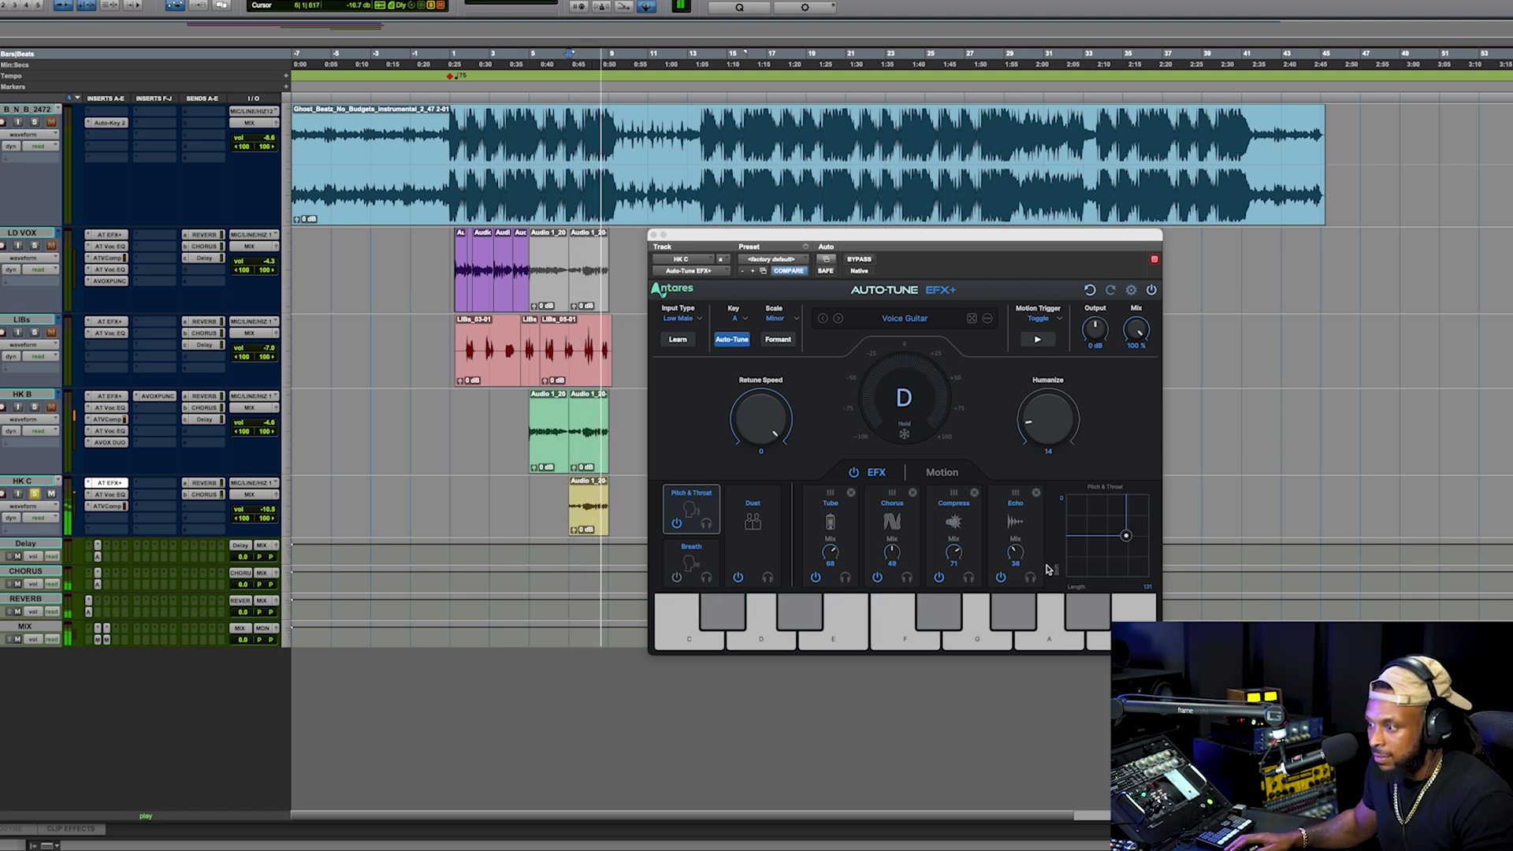
key(space)
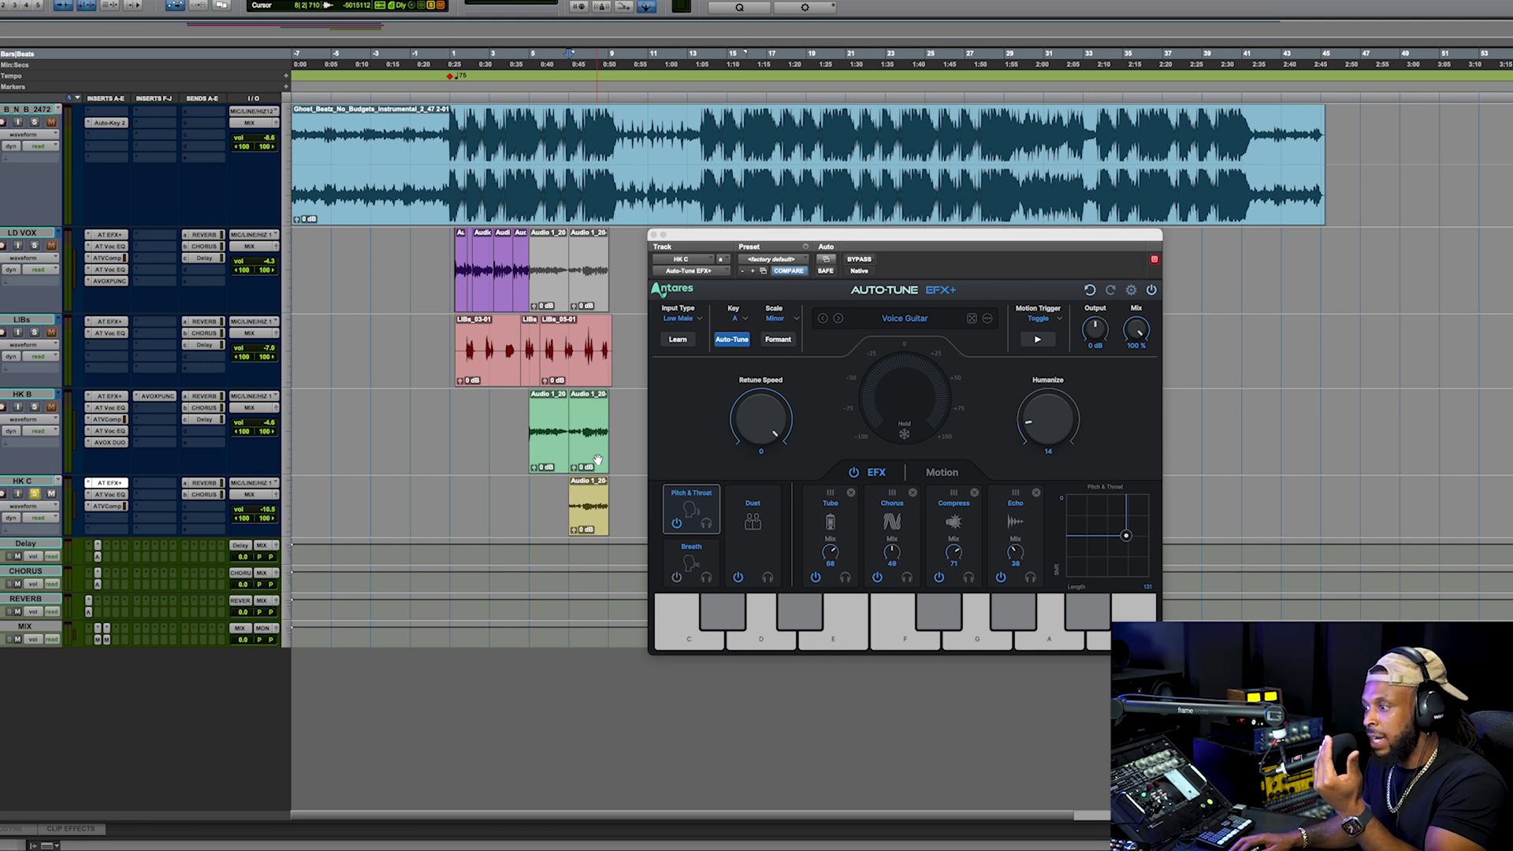
Clear the HK C solo and play the full mix from bar 1 through the hook
click(543, 502)
click(530, 499)
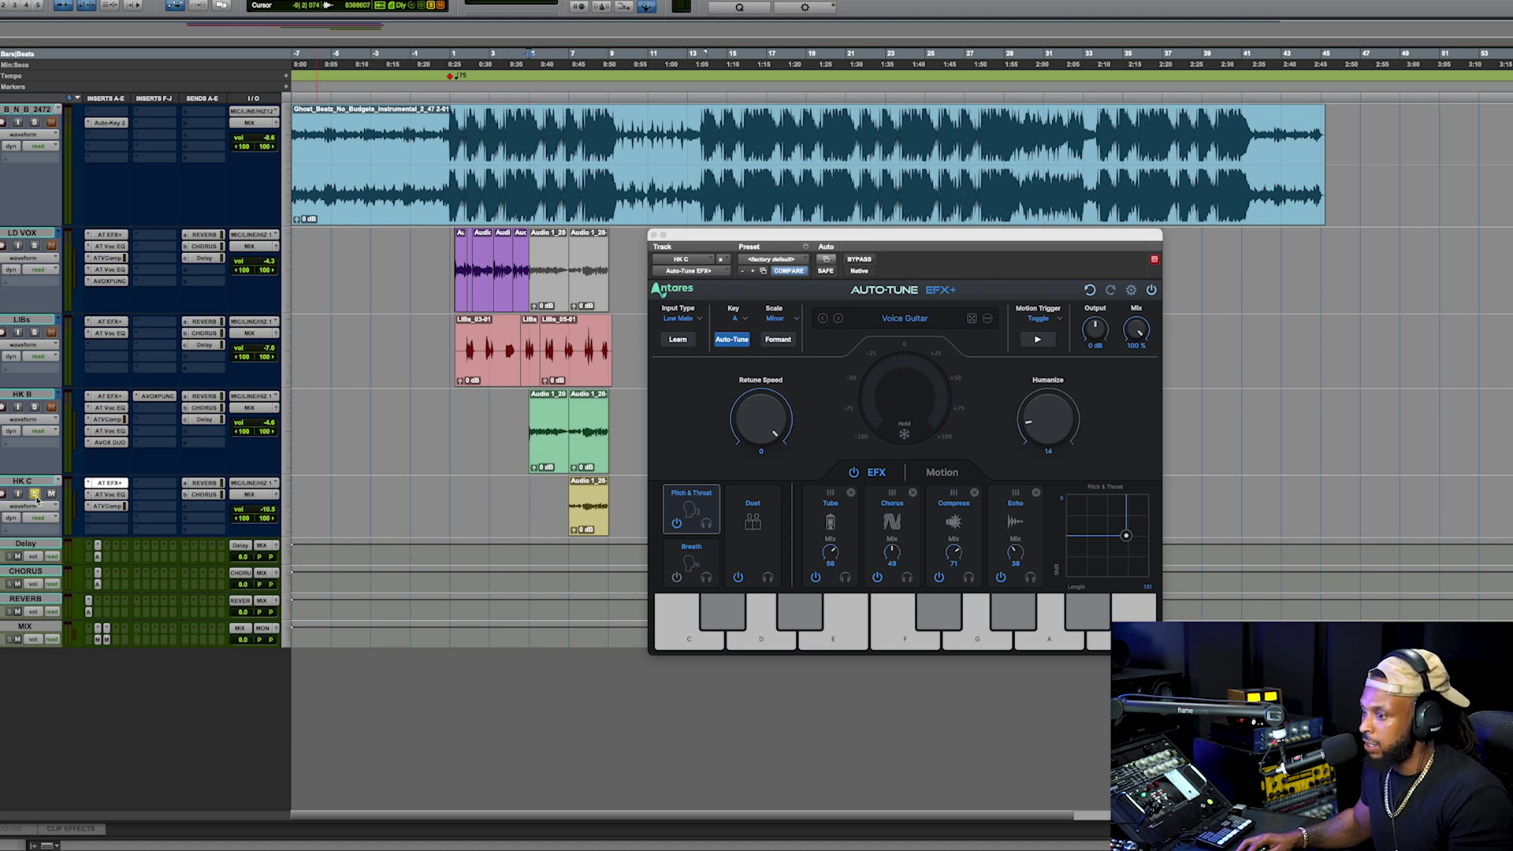
click(451, 495)
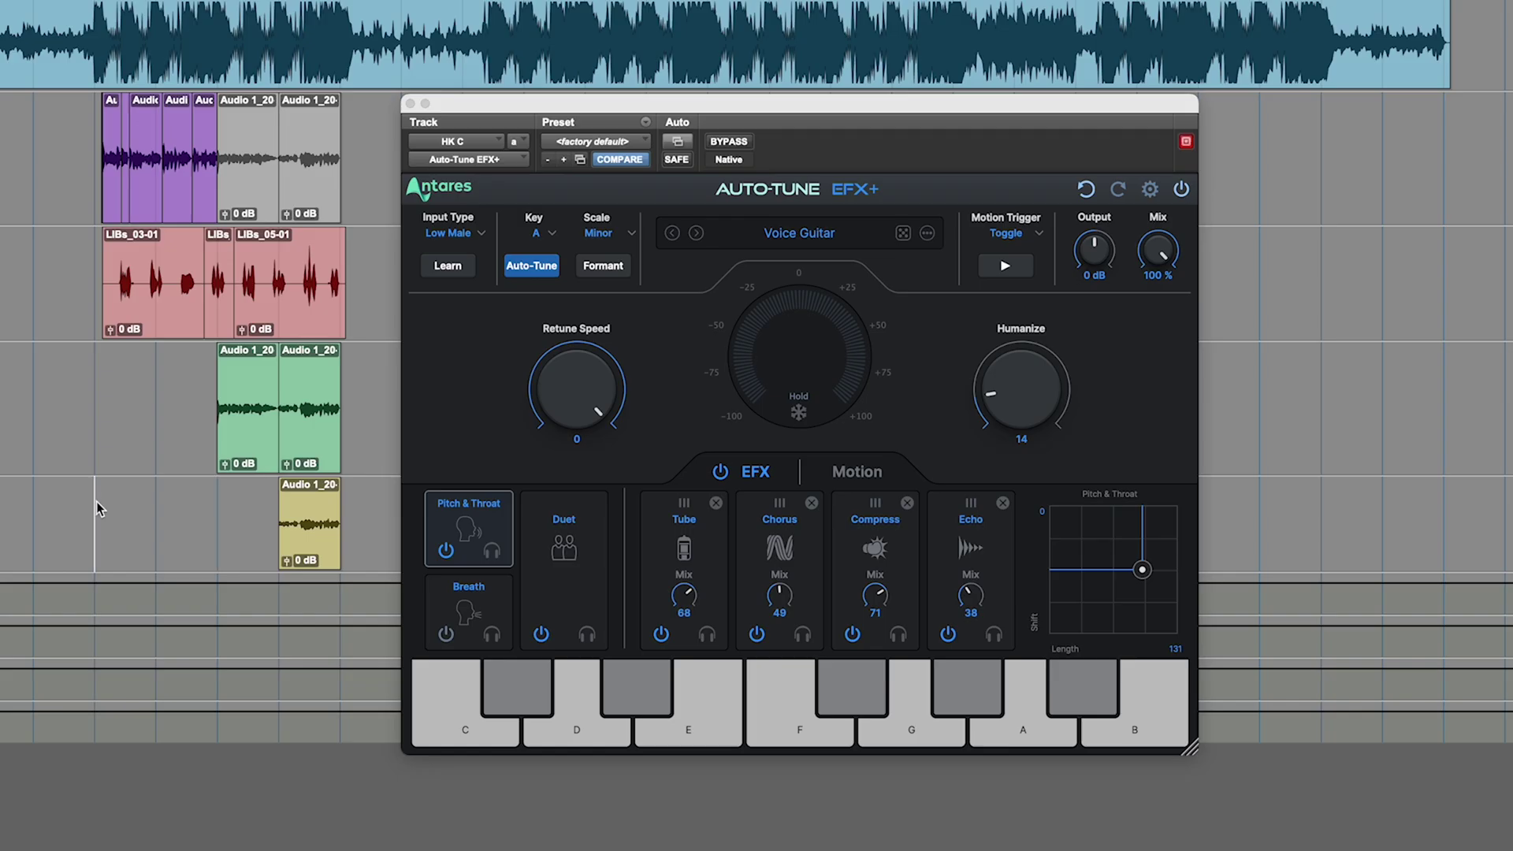
key(space)
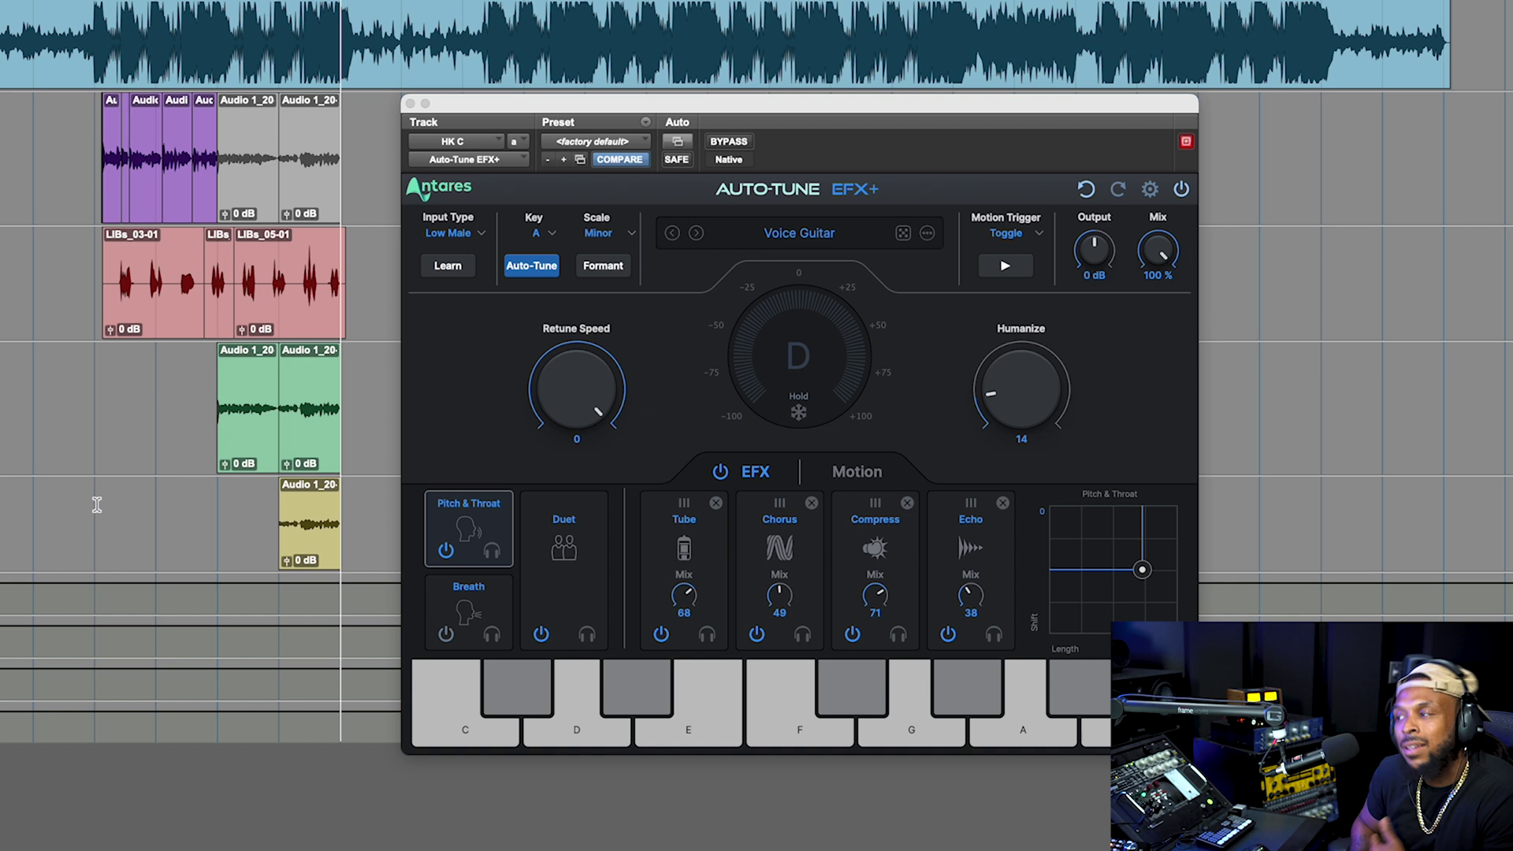
key(space)
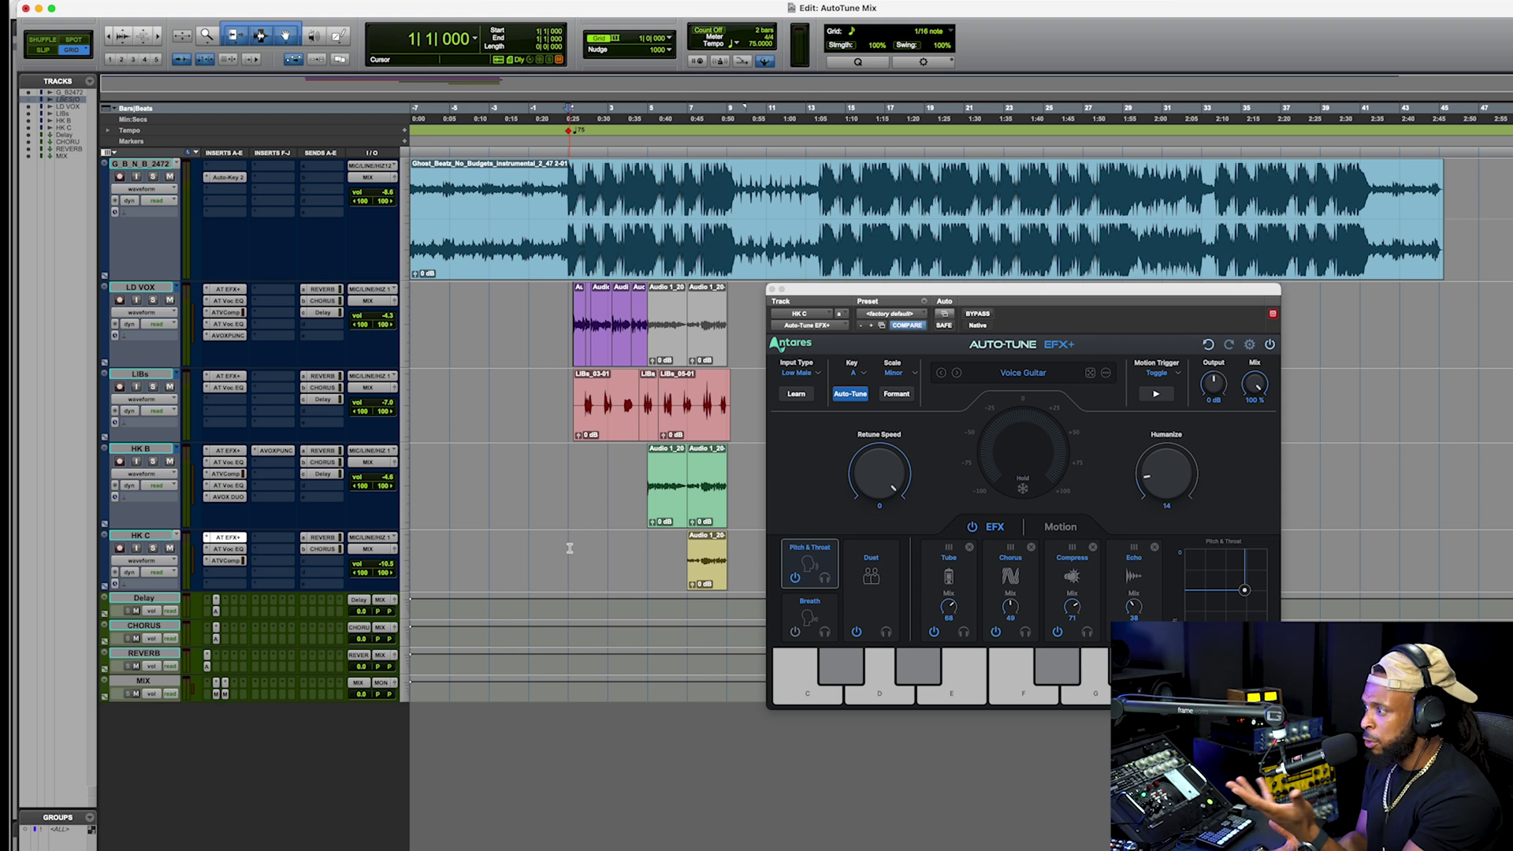
Inspect both Maxim limiters on the MIX track and close the plug-in window
click(218, 694)
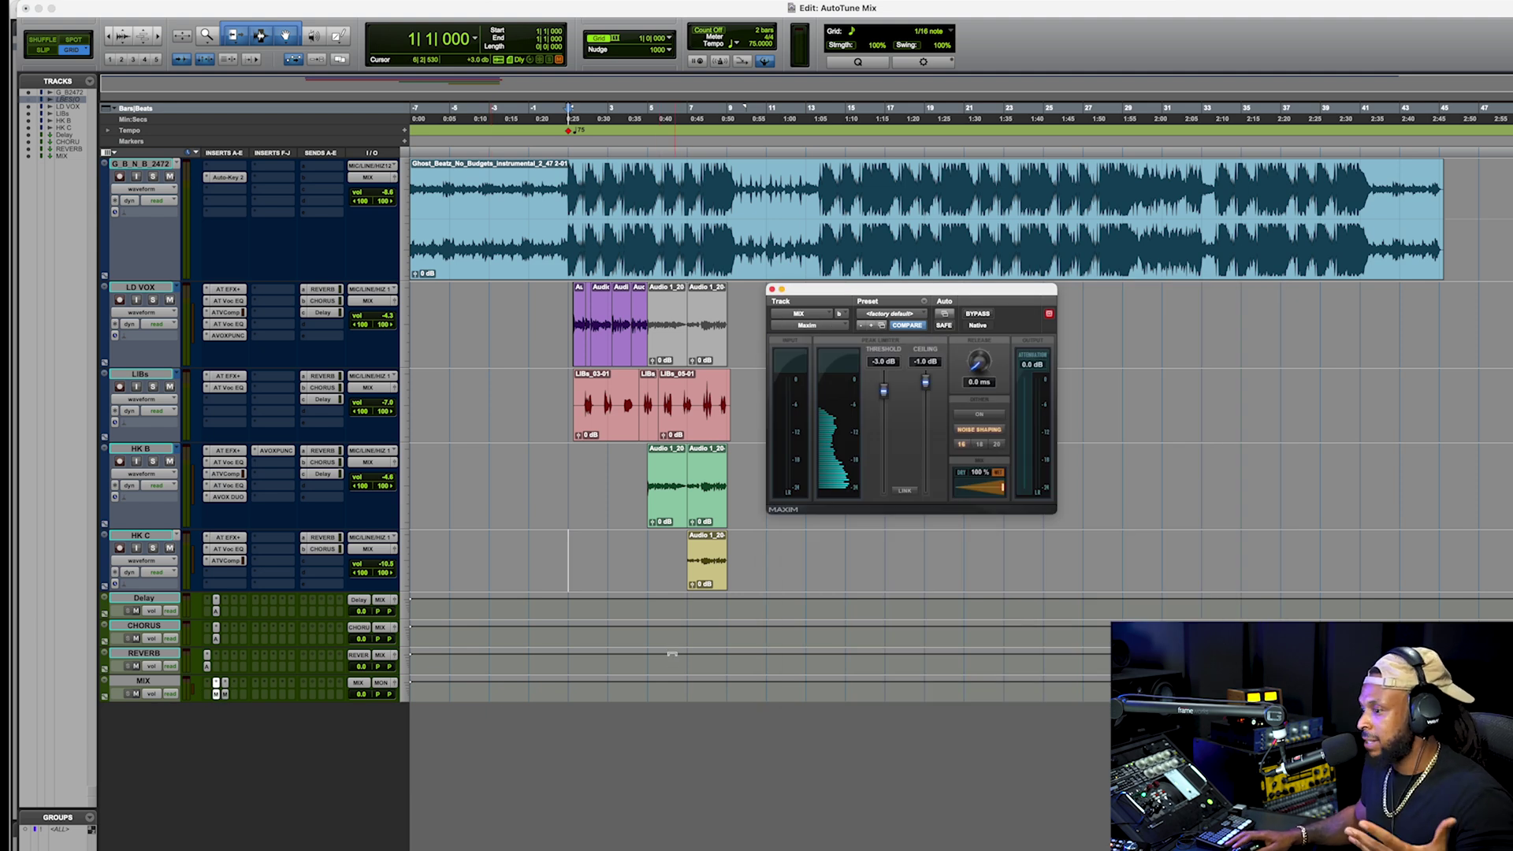
click(225, 694)
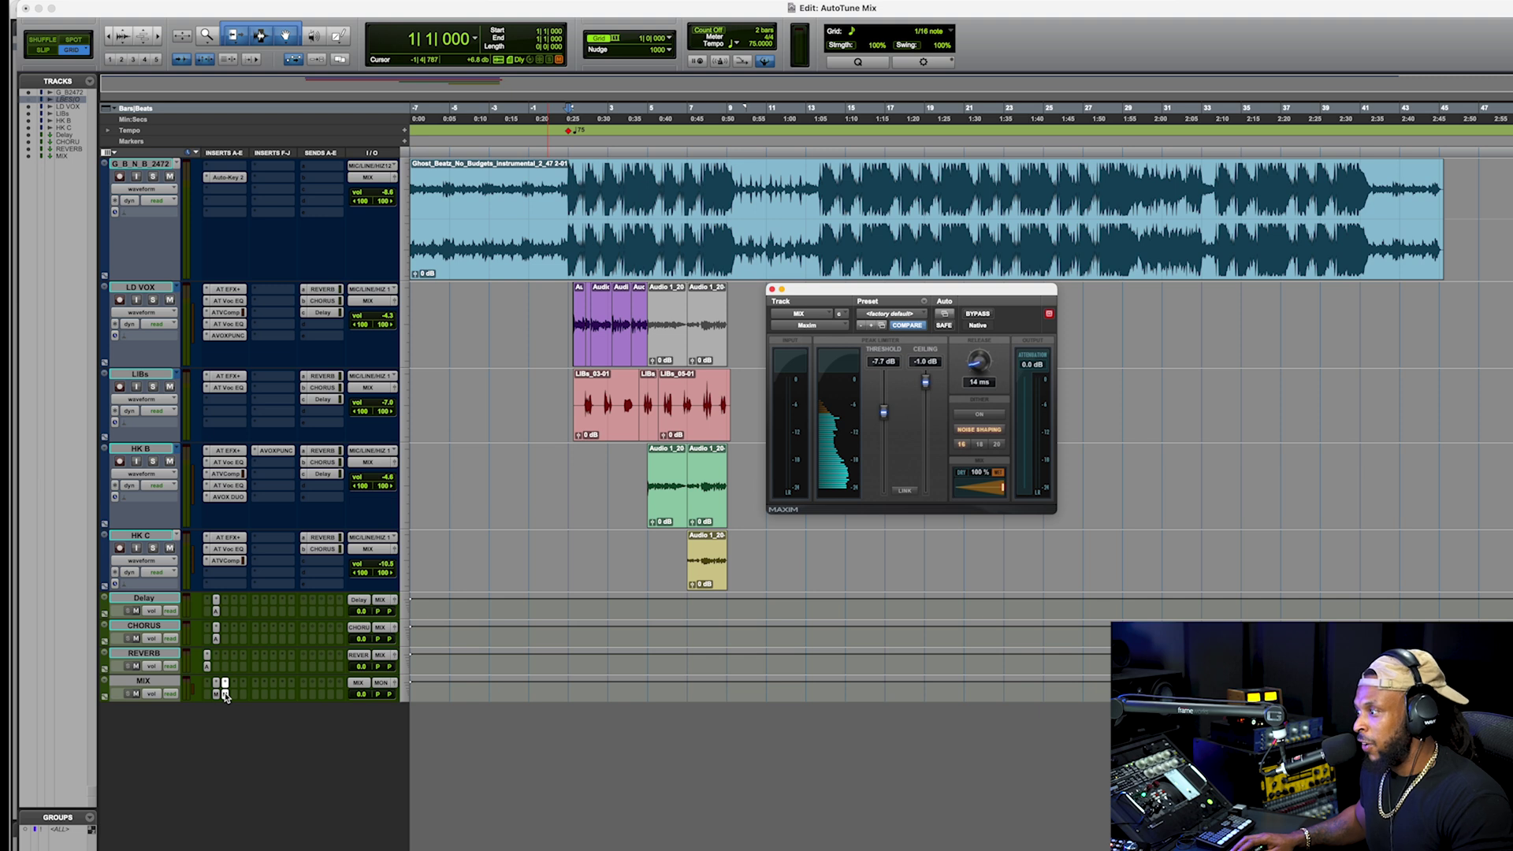
click(225, 695)
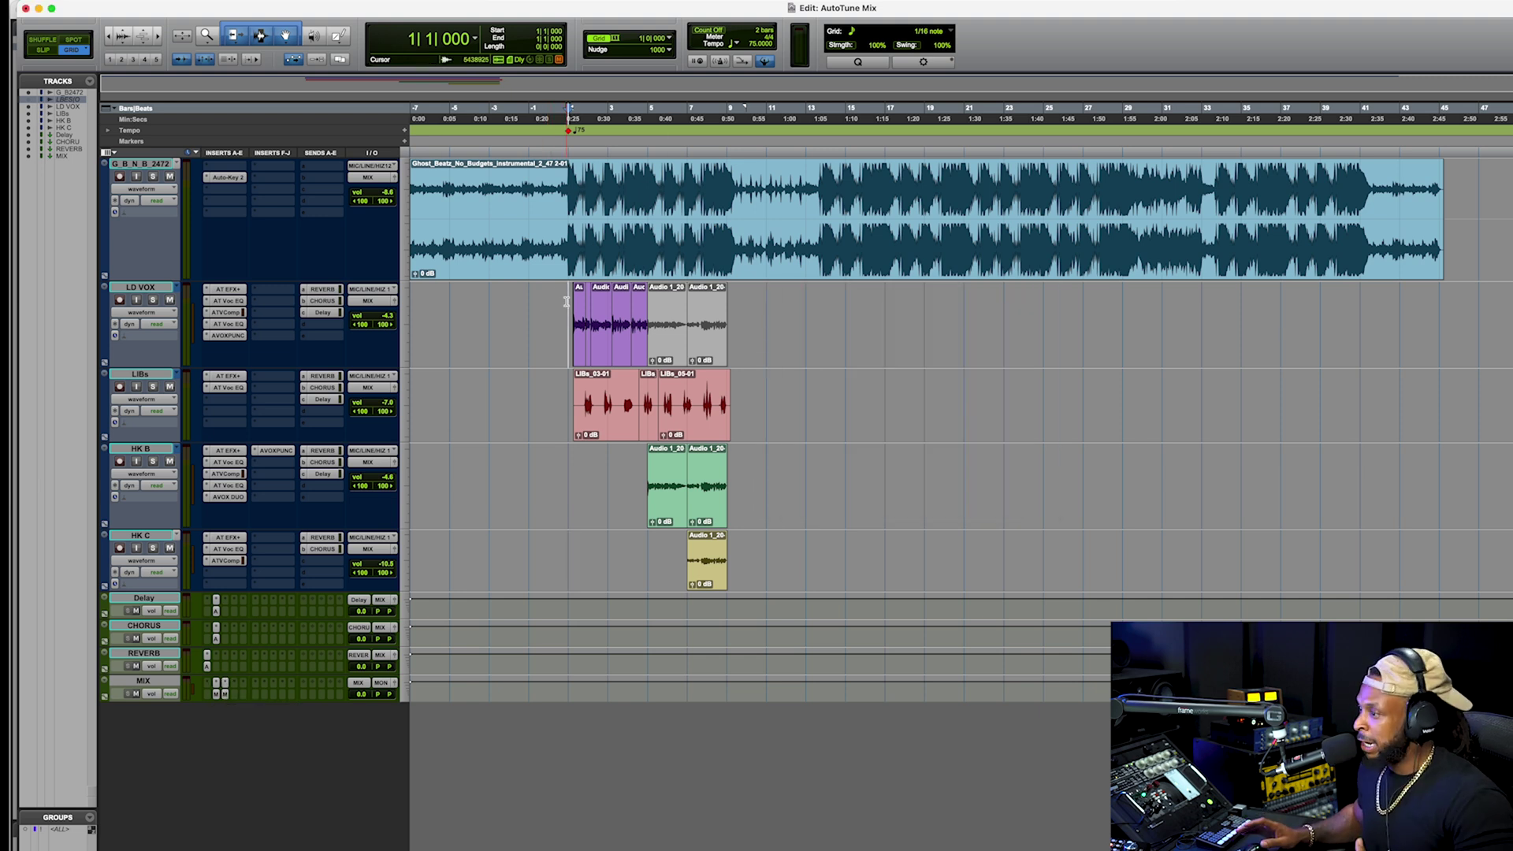
Place the playback cursor at bar -1 and play the finished mix from there
click(527, 313)
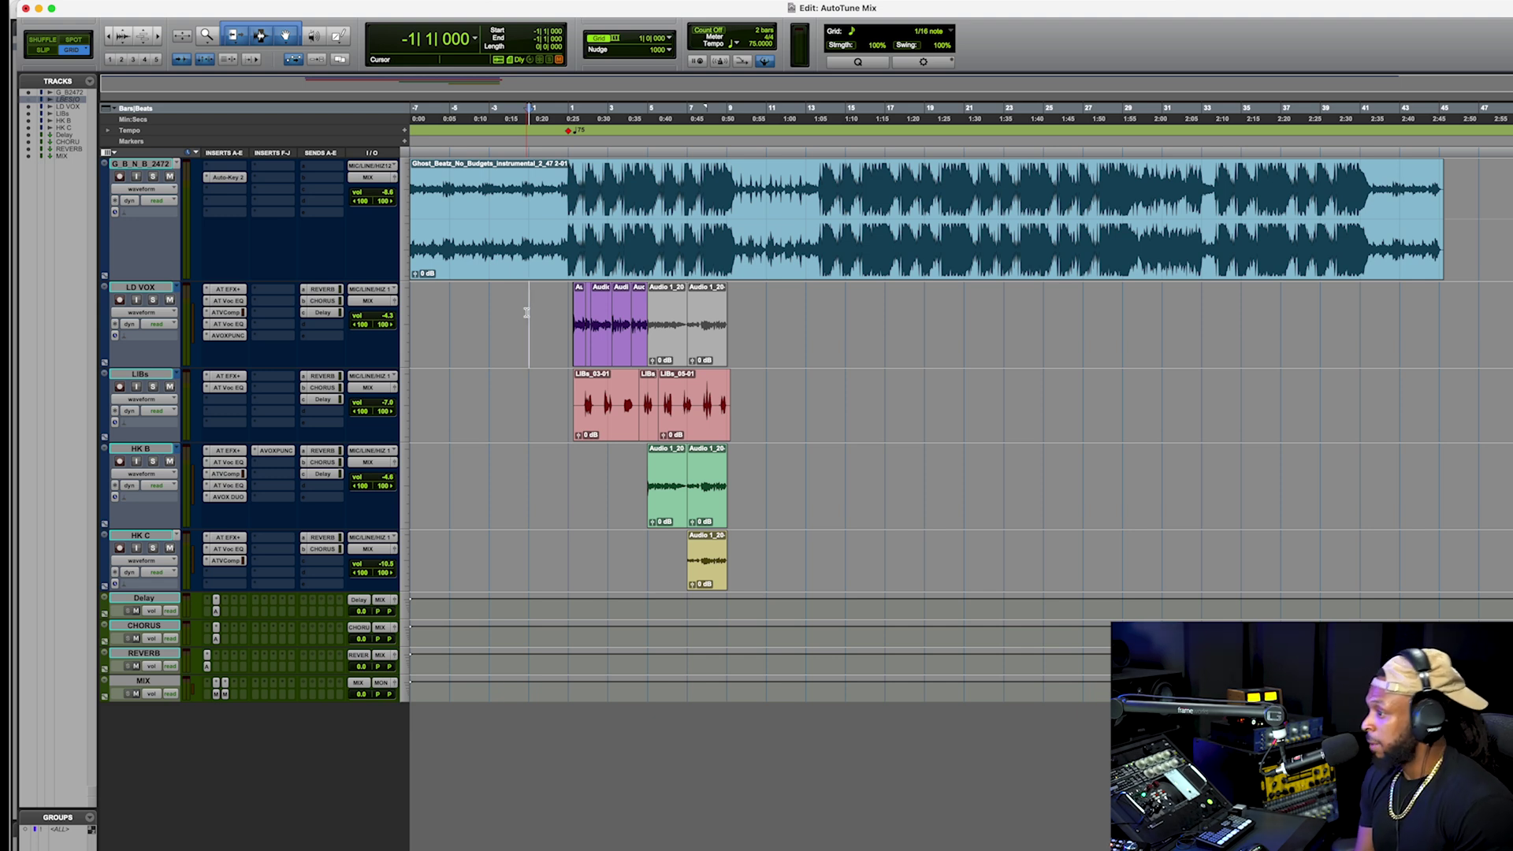
key(space)
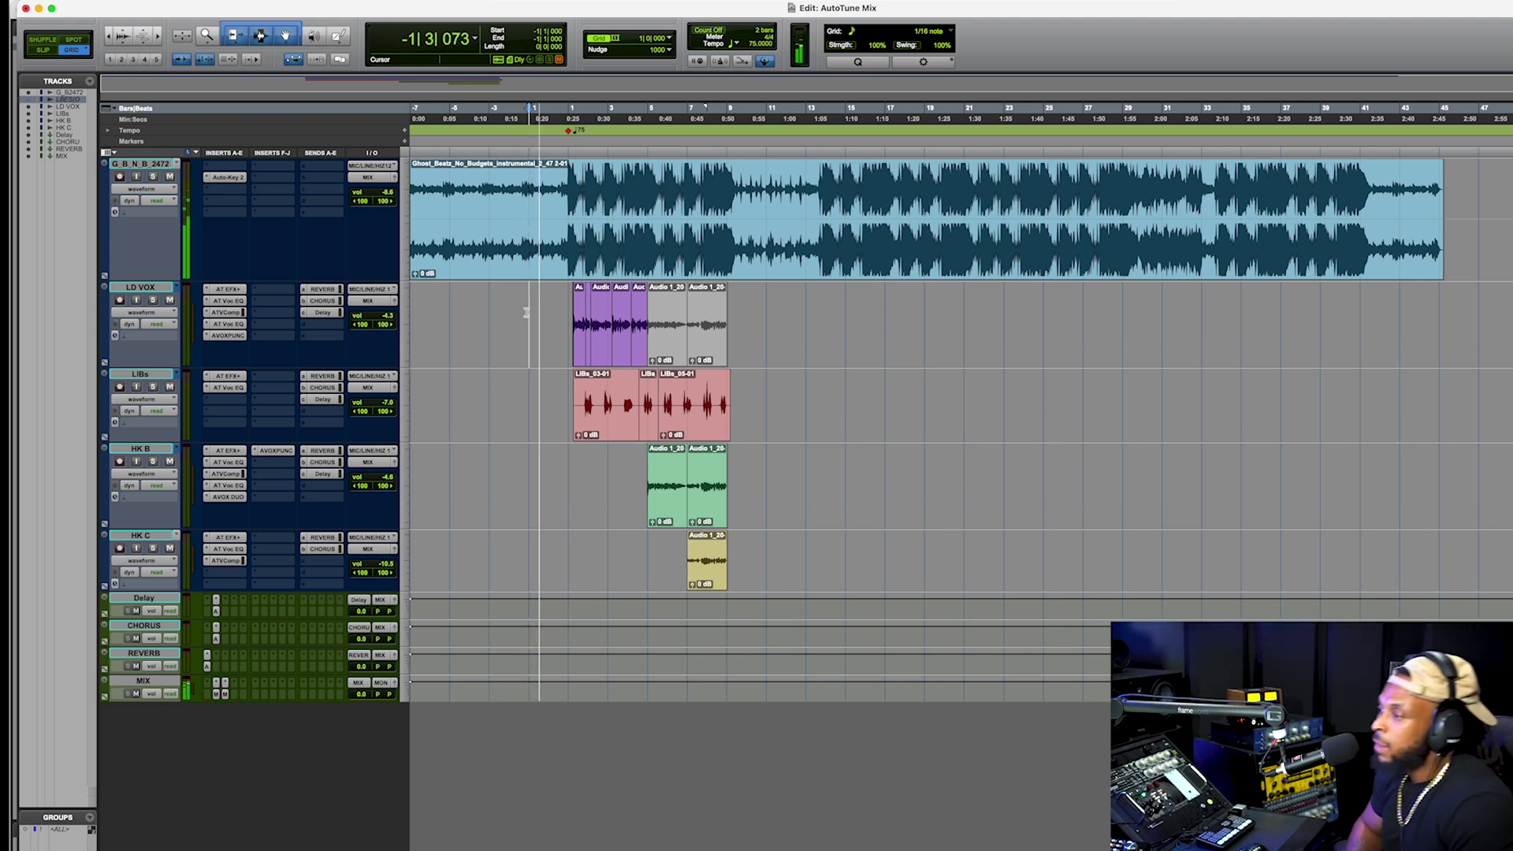